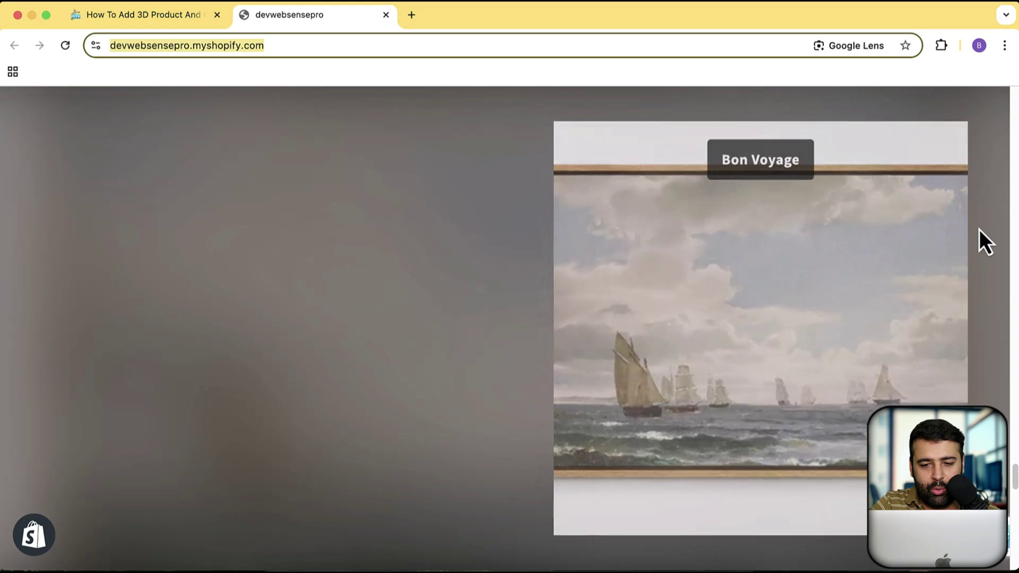
# - Examine how the storefront's 3D gallery section moves between the Bon Voyage, wireless charger and AirPods case items
pyautogui.scroll(-3, 979, 229)
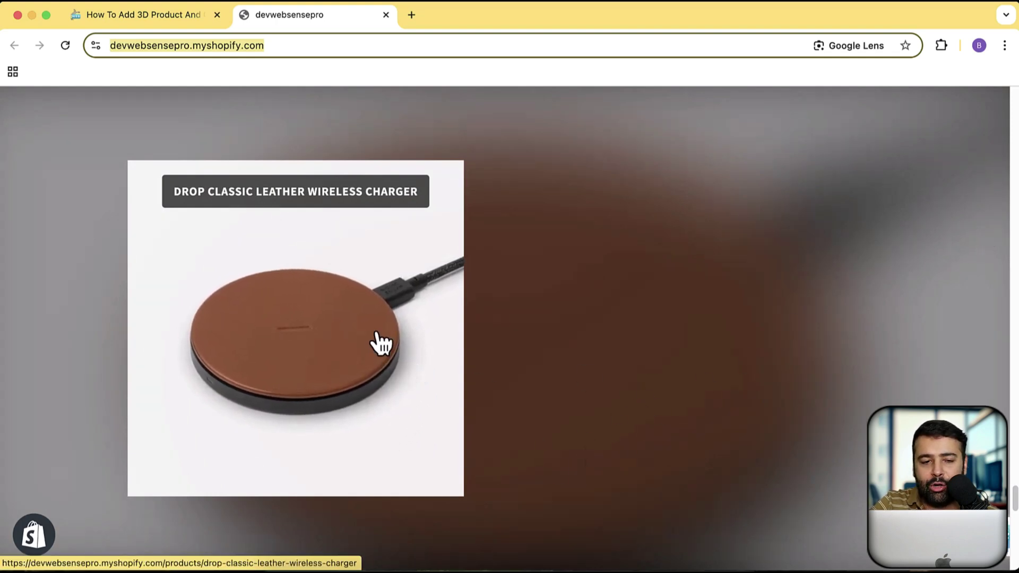
pyautogui.scroll(-5, 673, 276)
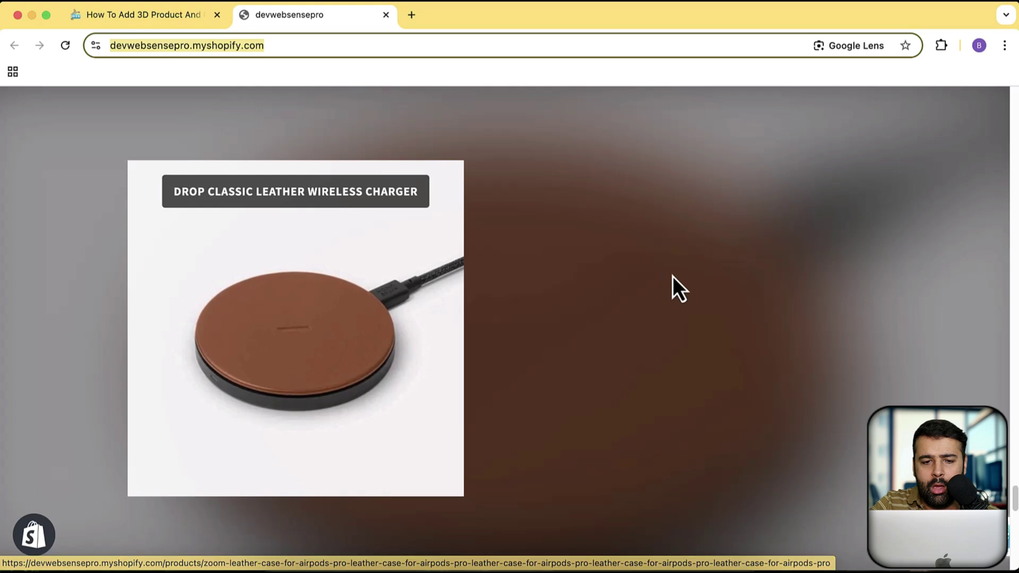
pyautogui.scroll(-2, 678, 287)
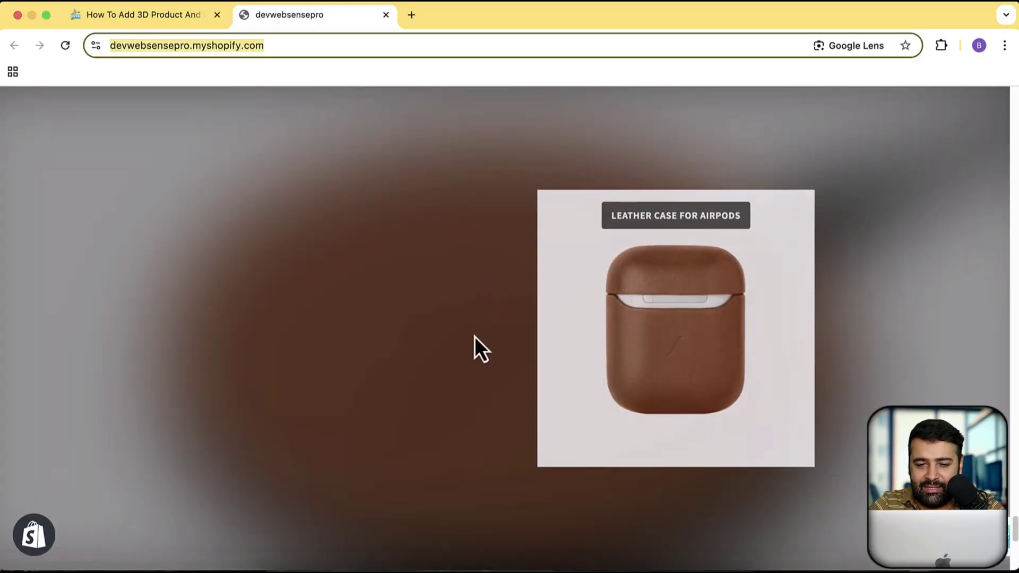
pyautogui.scroll(10, 475, 337)
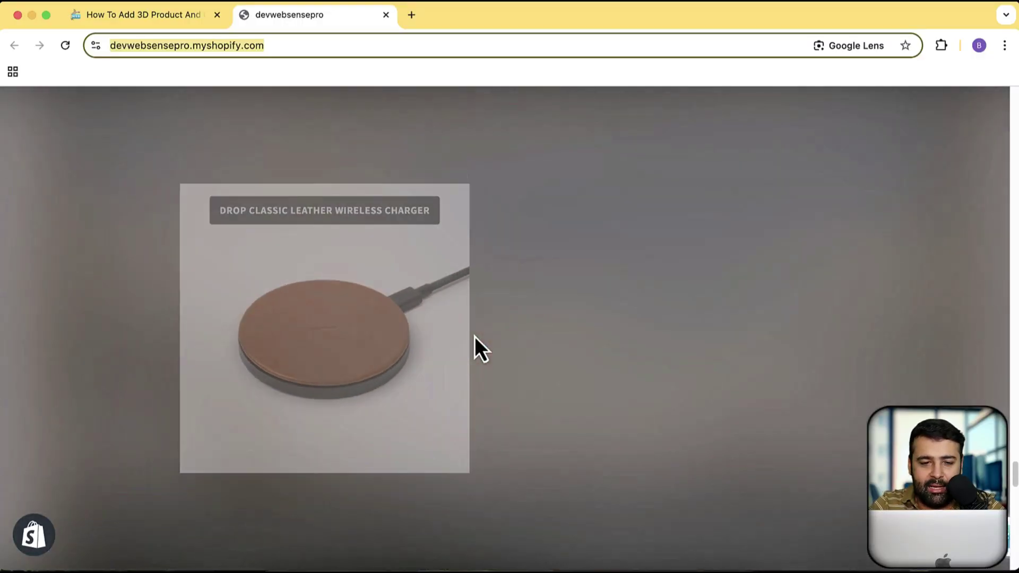
pyautogui.scroll(-5, 475, 336)
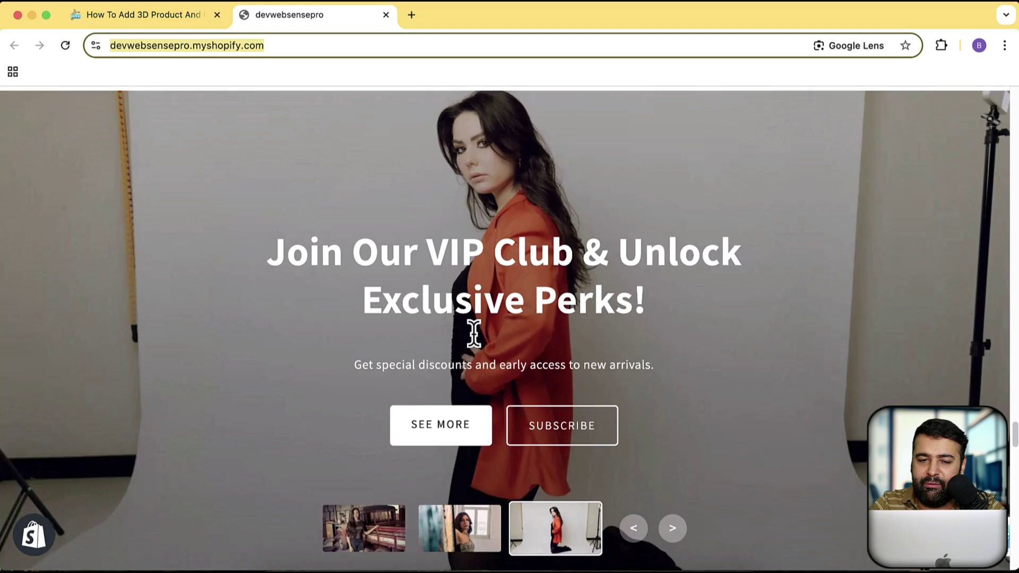
pyautogui.scroll(4, 475, 336)
pyautogui.scroll(-6, 475, 337)
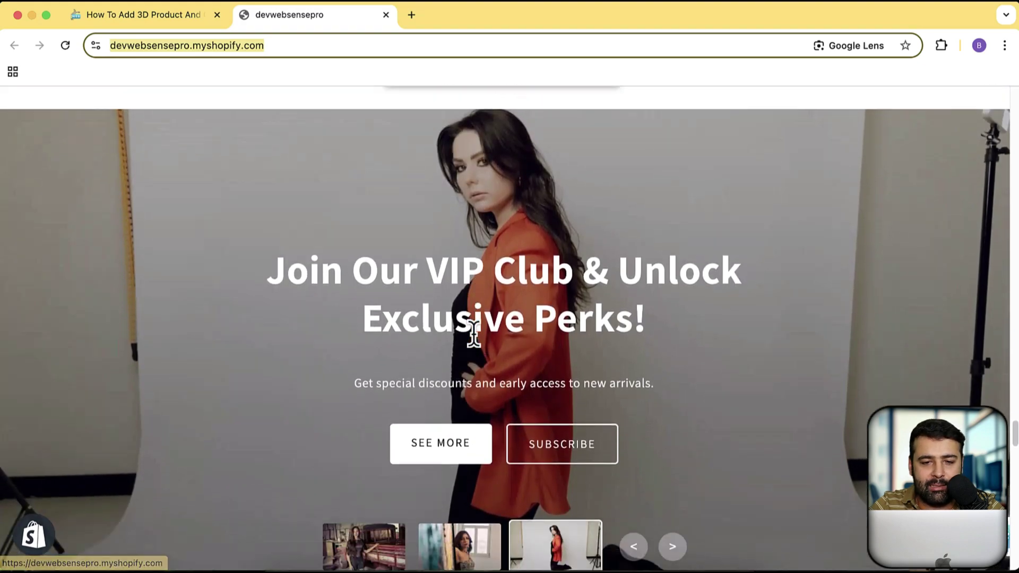
pyautogui.scroll(1, 474, 336)
pyautogui.scroll(1, 475, 336)
pyautogui.scroll(-1, 475, 337)
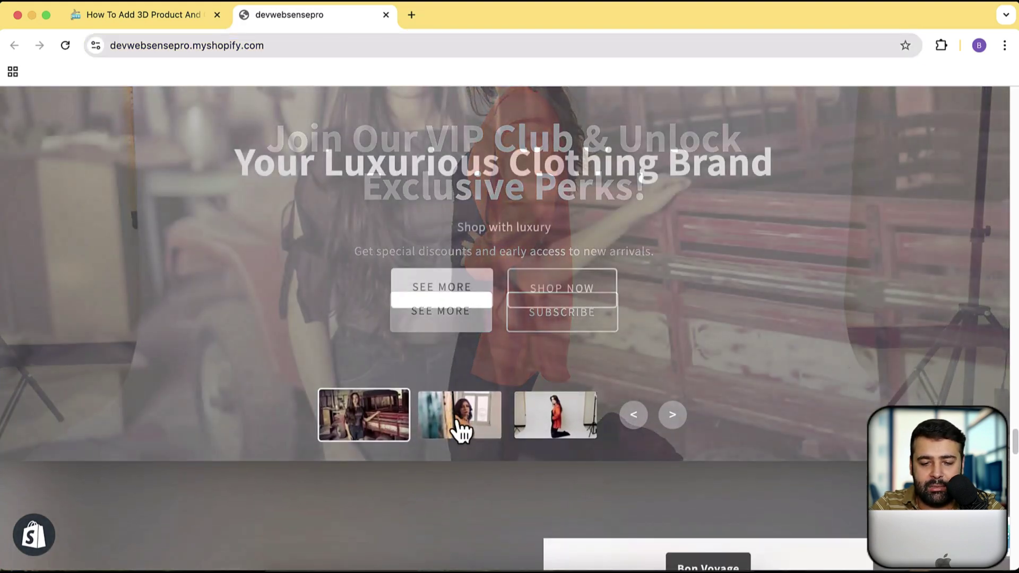
# - View the first, second and third slides of the storefront's image content slider through their thumbnails
pyautogui.click(462, 430)
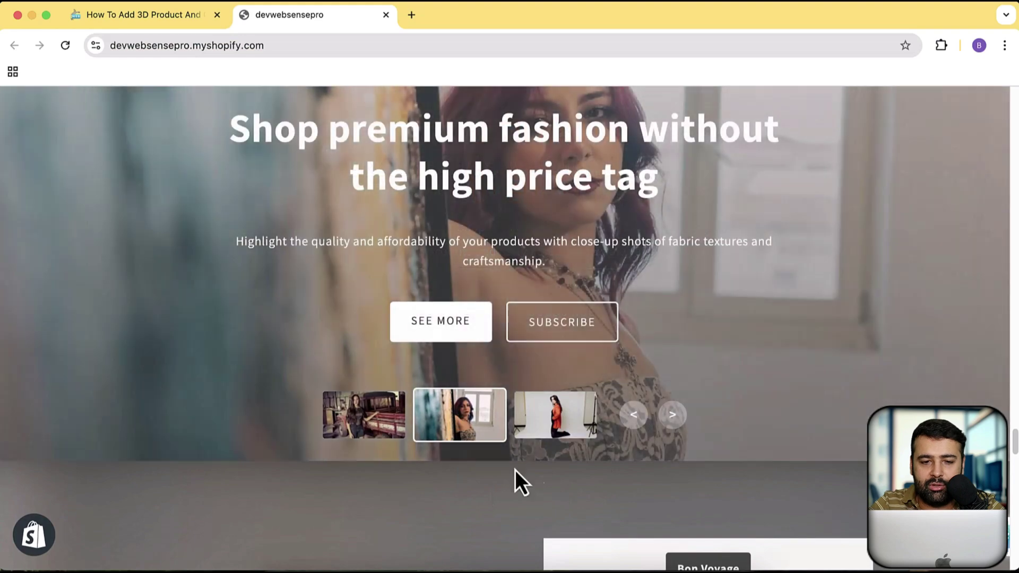
pyautogui.scroll(2, 517, 480)
pyautogui.scroll(1, 515, 469)
pyautogui.click(402, 529)
pyautogui.click(470, 523)
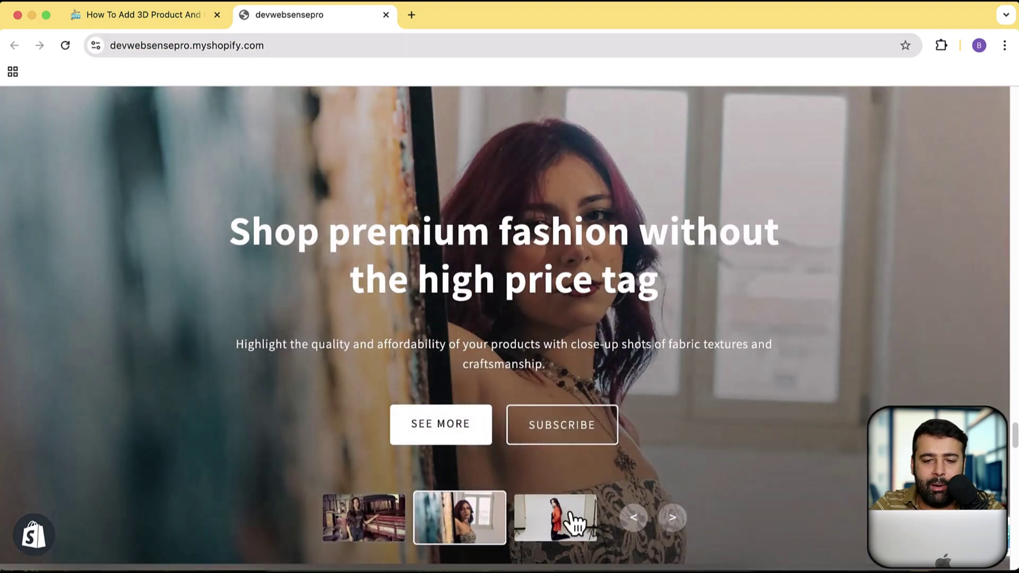
pyautogui.click(563, 517)
# - Review the scrolling images and AirPod Case banner sections, and try swiping the video carousel above them
pyautogui.scroll(7, 614, 349)
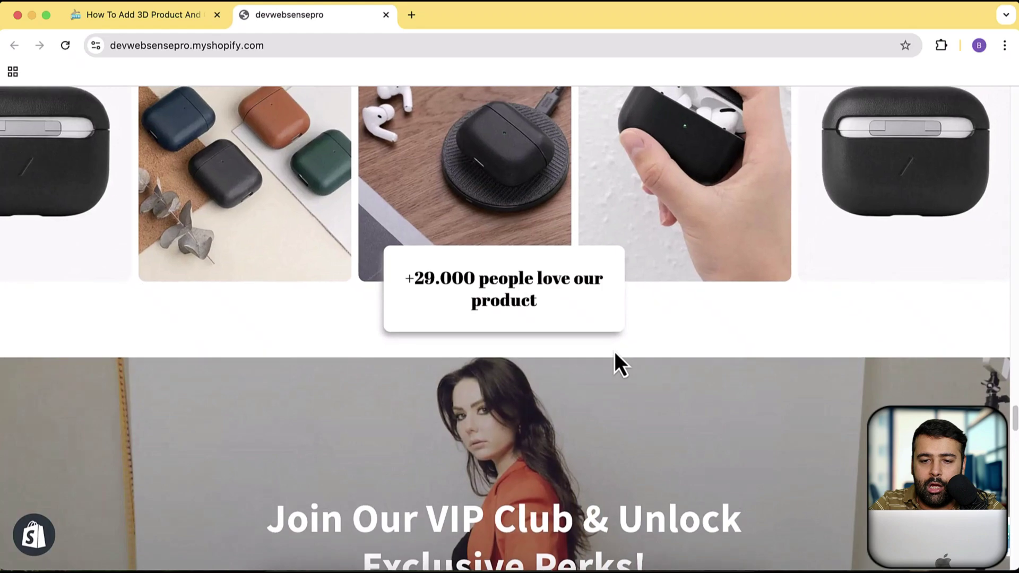
pyautogui.scroll(2, 615, 352)
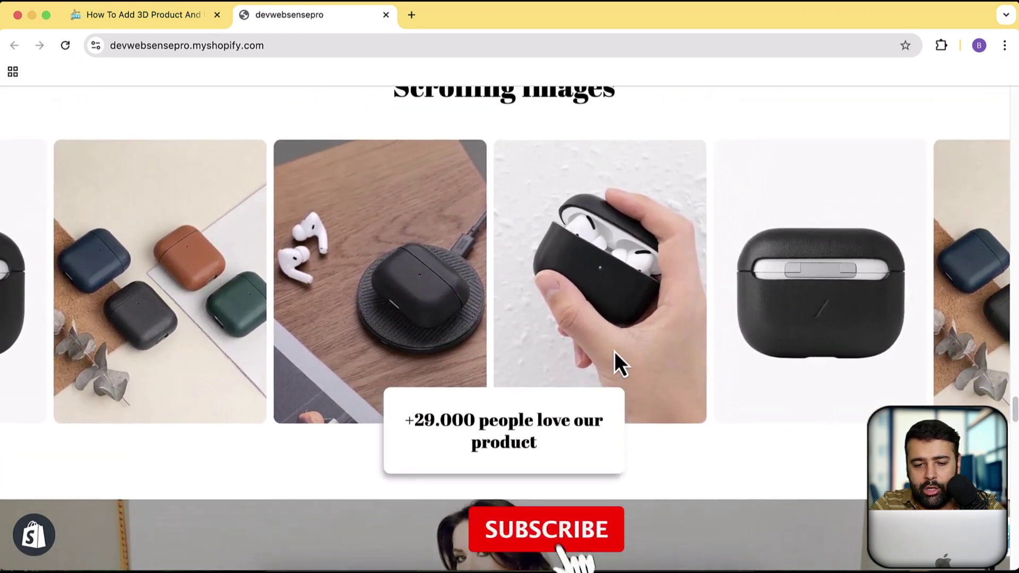
pyautogui.scroll(10, 773, 351)
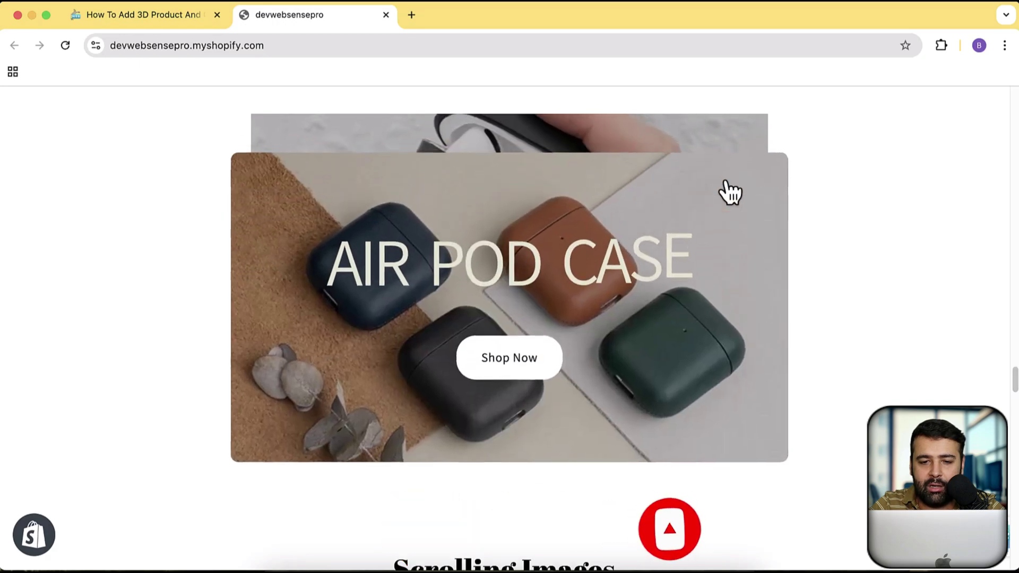
pyautogui.scroll(2, 847, 358)
pyautogui.scroll(8, 845, 354)
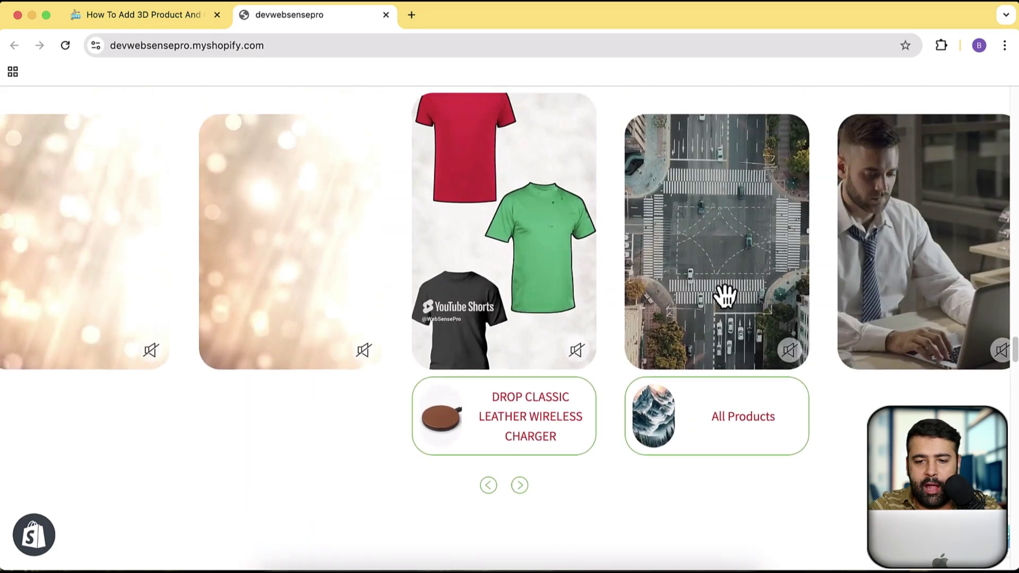
pyautogui.moveTo(733, 285); pyautogui.dragTo(489, 293)
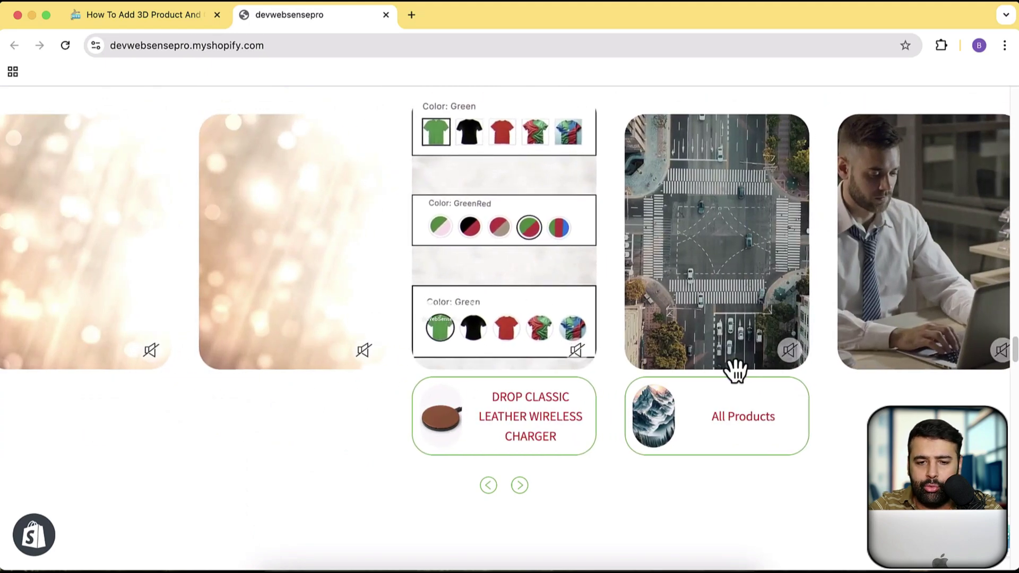
# - Try the third and fourth tabs of the tabbed content section above the video carousel
pyautogui.scroll(3, 735, 371)
pyautogui.scroll(4, 449, 370)
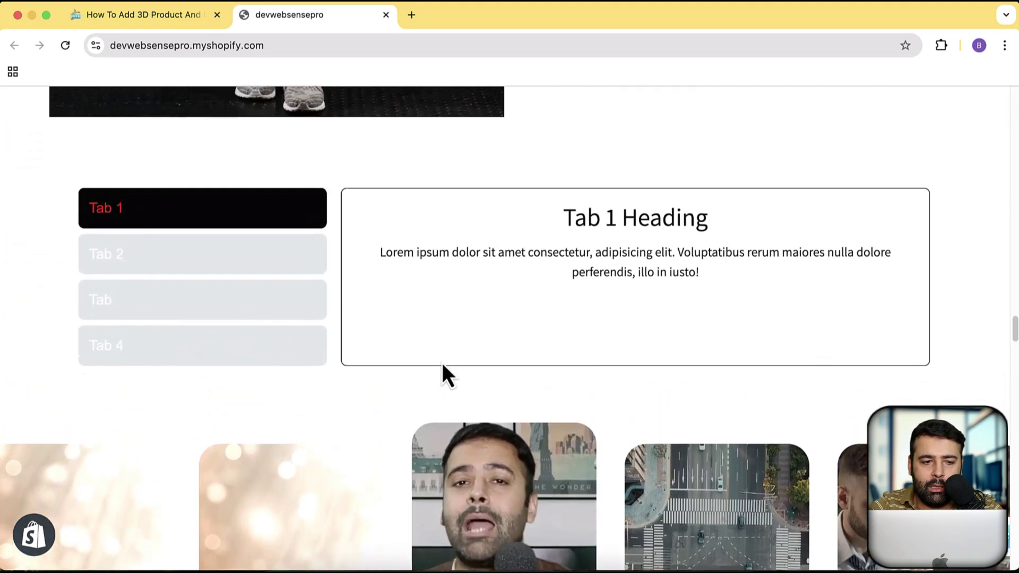
pyautogui.click(205, 307)
pyautogui.click(209, 353)
pyautogui.scroll(9, 419, 384)
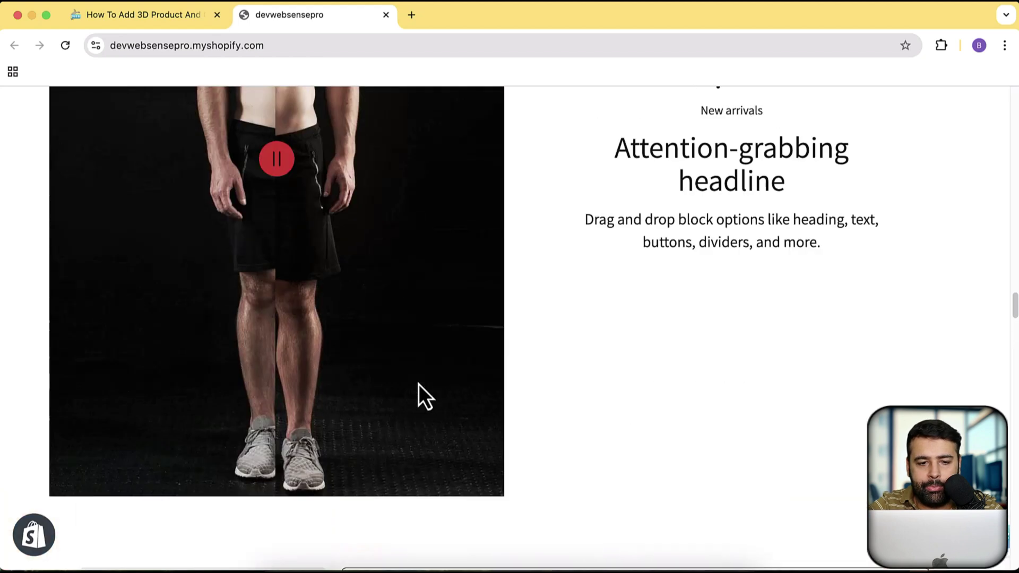
# - Try the before/after comparison slider by moving its handle across the image
pyautogui.moveTo(291, 285)
pyautogui.mouseDown()
pyautogui.moveTo(193, 293)
pyautogui.moveTo(276, 294)
pyautogui.mouseUp()
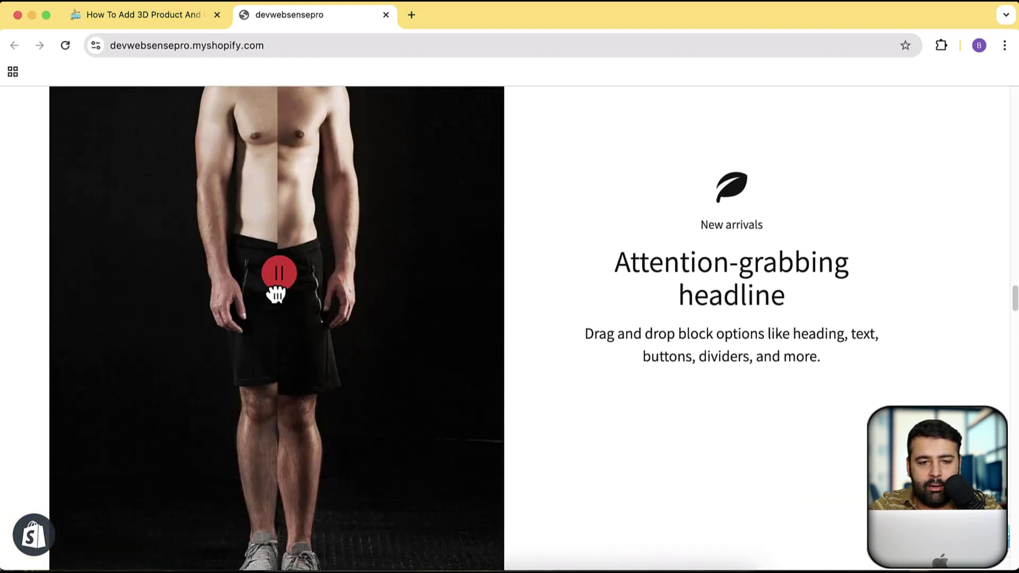
pyautogui.scroll(4, 448, 339)
pyautogui.moveTo(347, 500); pyautogui.dragTo(249, 501)
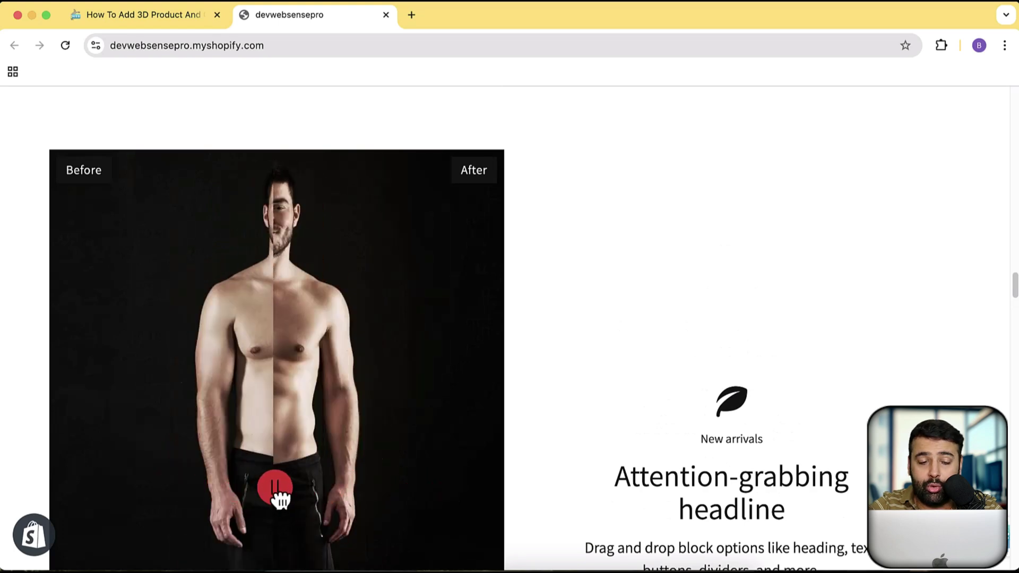
# - Show the lookbook hotspot labels for the brown AirPods case and the black AirPods Pro case
pyautogui.scroll(9, 584, 440)
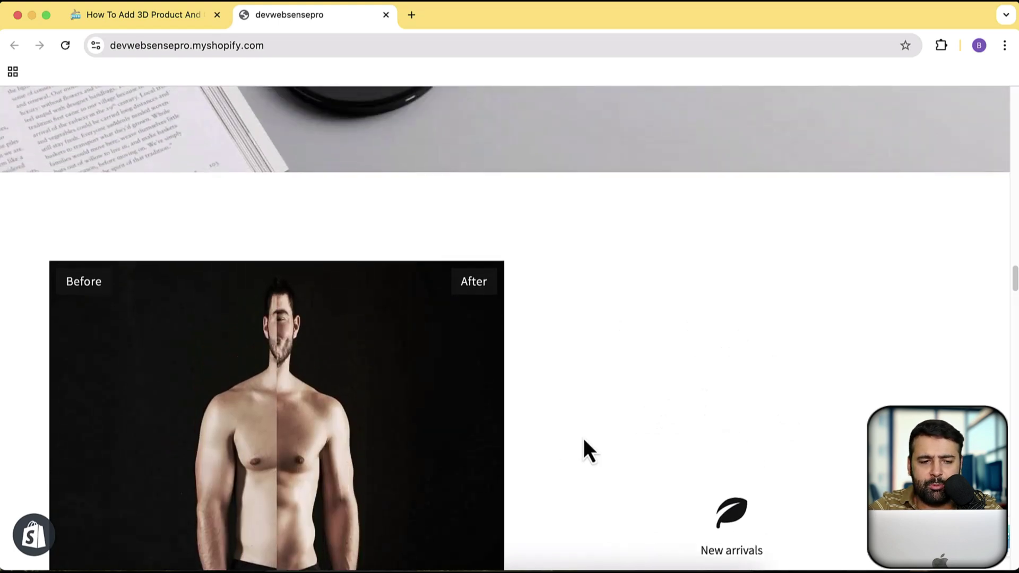
pyautogui.scroll(1, 584, 439)
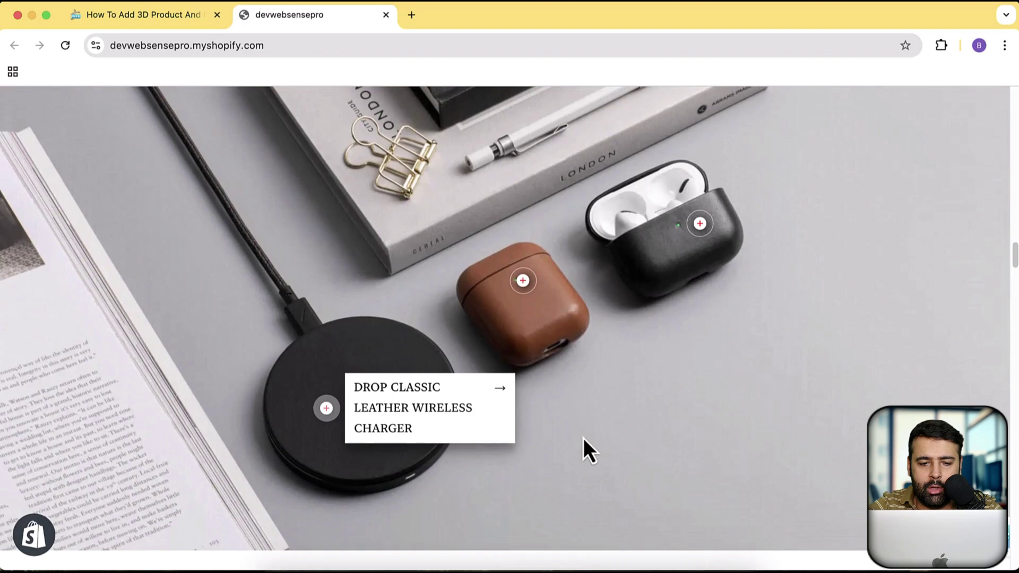
pyautogui.click(523, 281)
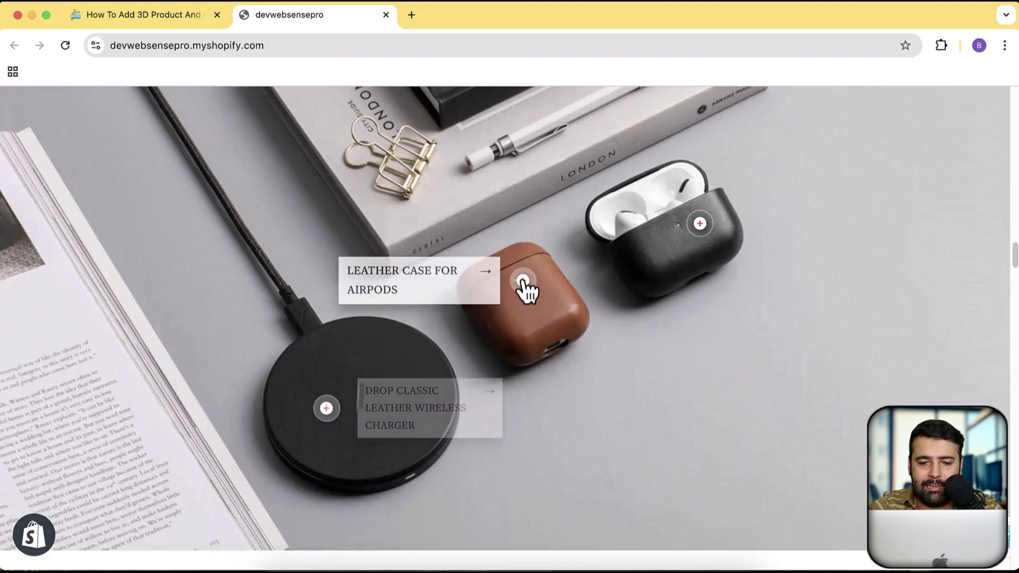
pyautogui.click(701, 229)
# - Open the store's admin in a new browser tab at devwebsensepro.myshopify.com/admin
pyautogui.scroll(10, 664, 308)
pyautogui.scroll(15, 660, 307)
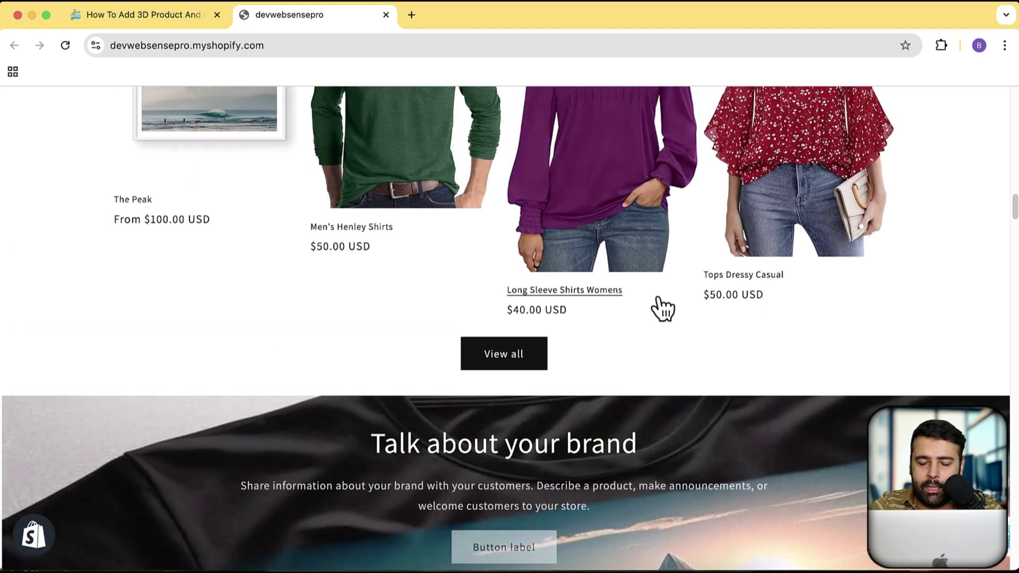
pyautogui.scroll(15, 662, 309)
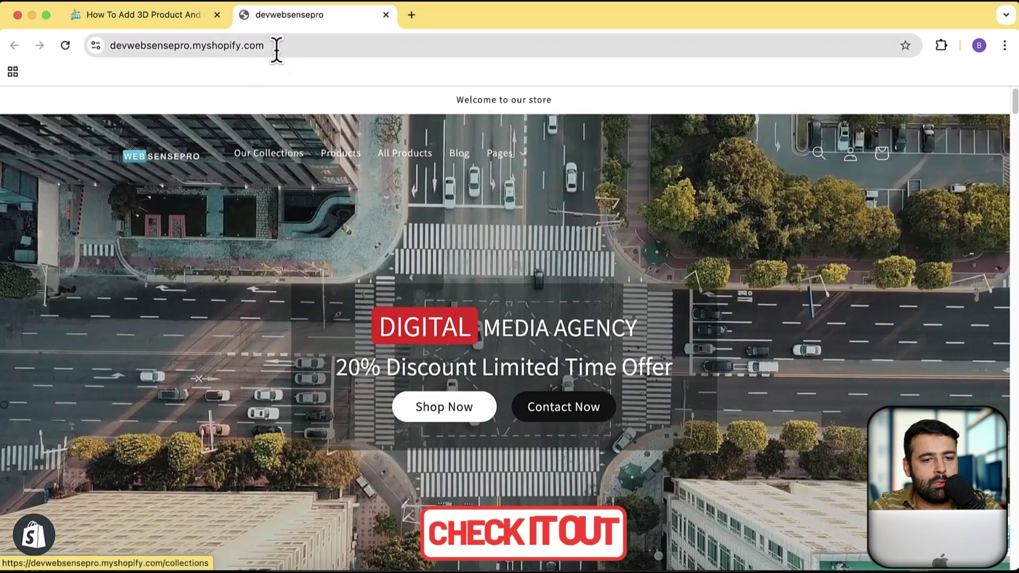
pyautogui.click(282, 45)
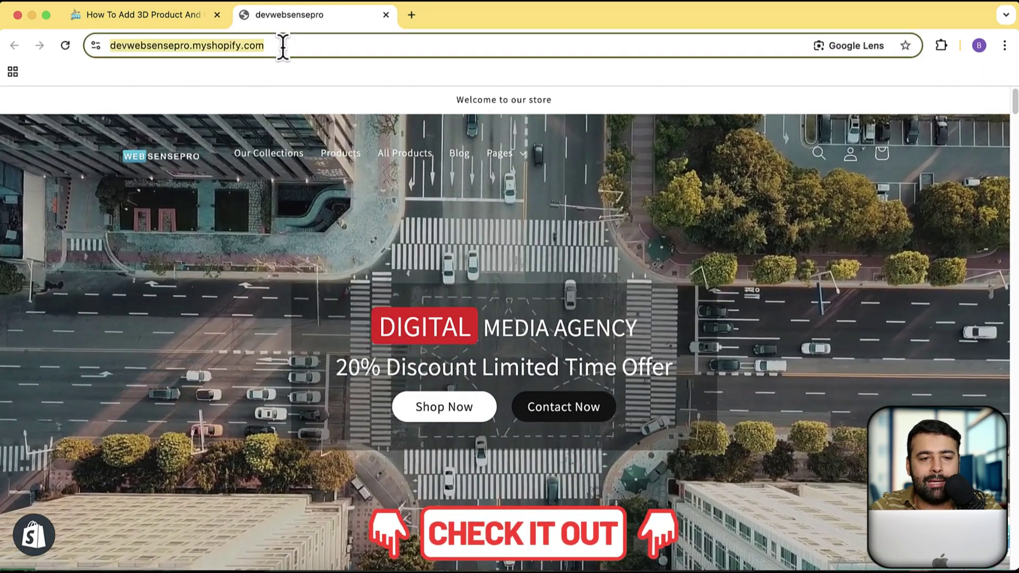
pyautogui.press('super+t')
pyautogui.write('https://devwebsensepro.myshopify.com/amd')
pyautogui.press('BackSpace')
pyautogui.press('BackSpace')
pyautogui.write('dmin')
pyautogui.press('Return')
# - Return to the storefront page and locate the 3D gallery section with the Bon Voyage item
pyautogui.click(318, 23)
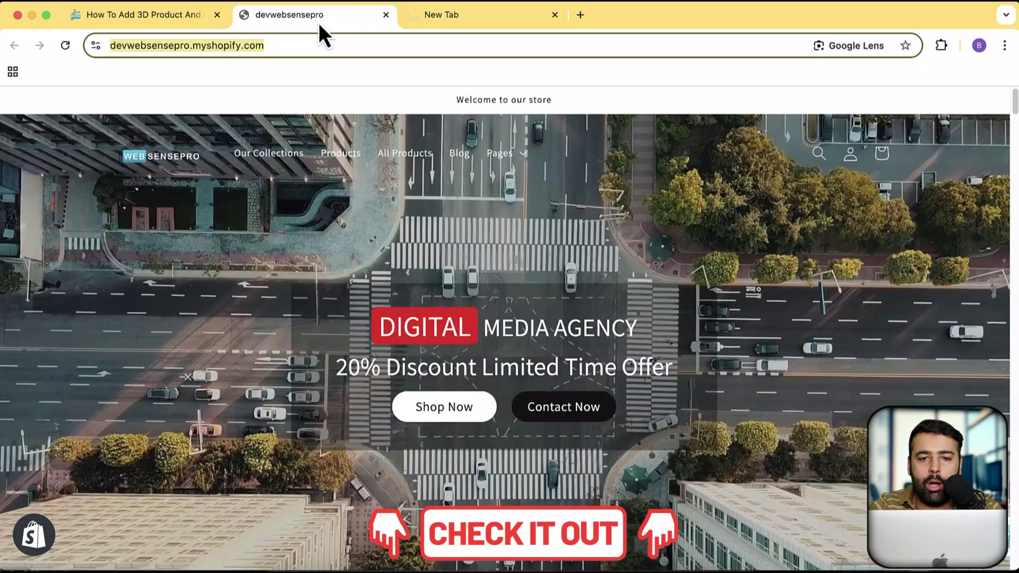
pyautogui.scroll(-15, 715, 296)
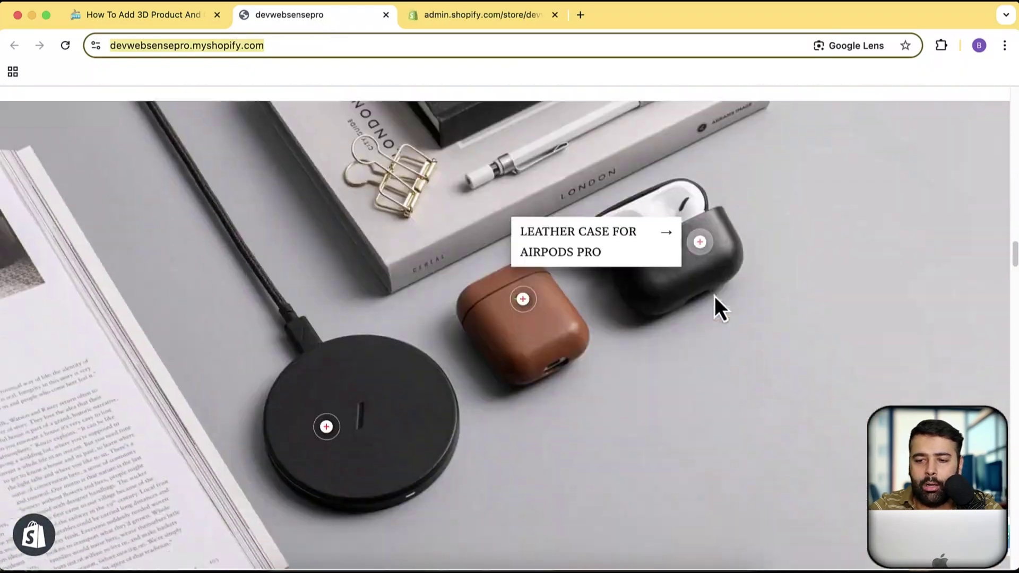
pyautogui.scroll(-20, 714, 296)
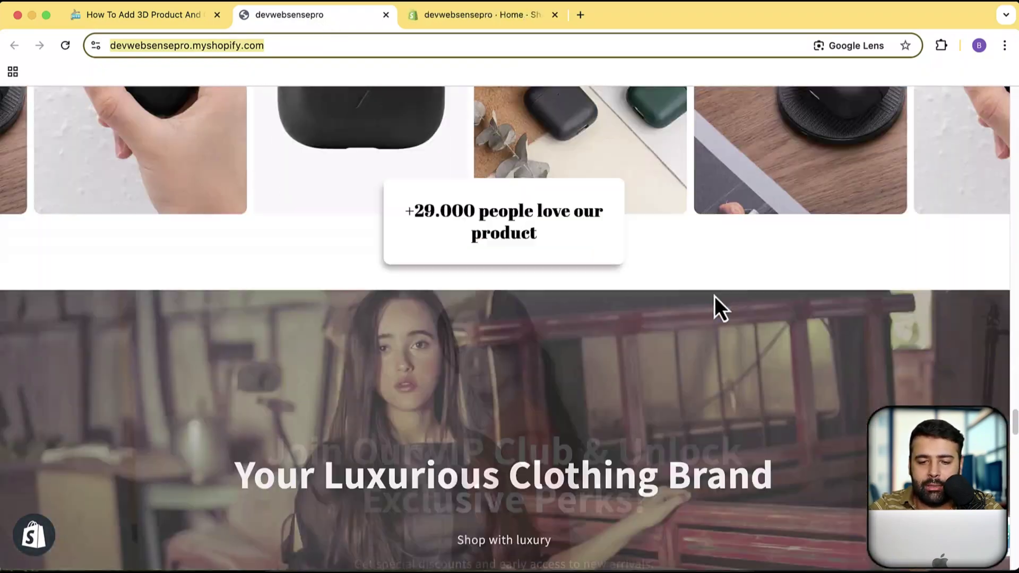
pyautogui.scroll(-12, 714, 296)
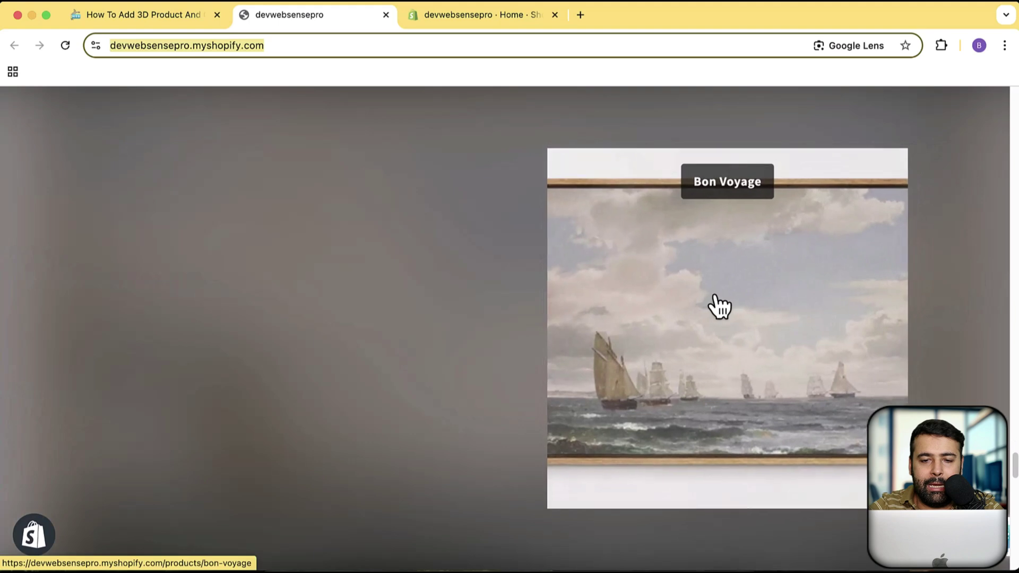
# - Switch to the Shopify admin and open the current theme, Dawn - All, in the theme editor
pyautogui.click(485, 23)
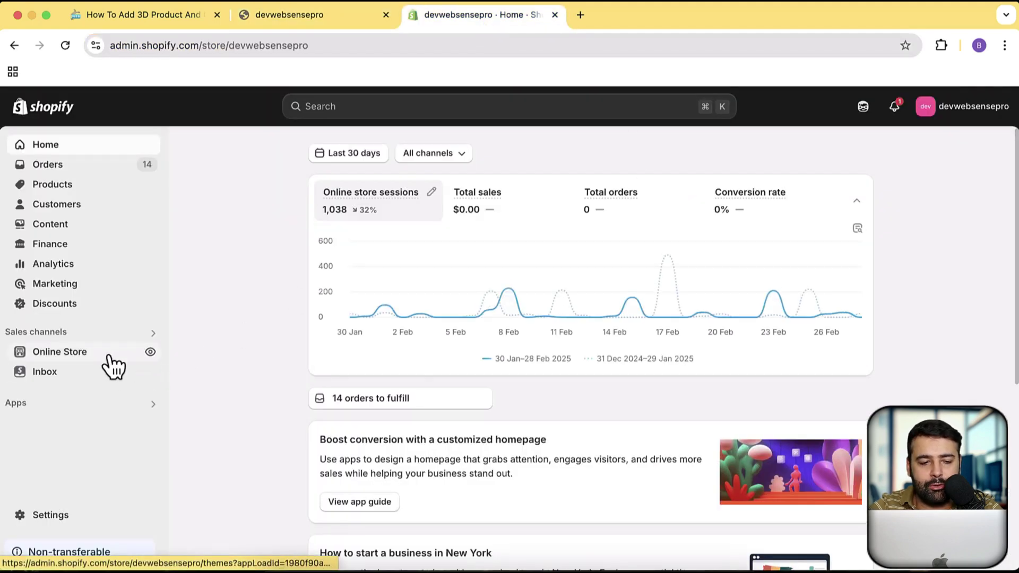
pyautogui.click(113, 366)
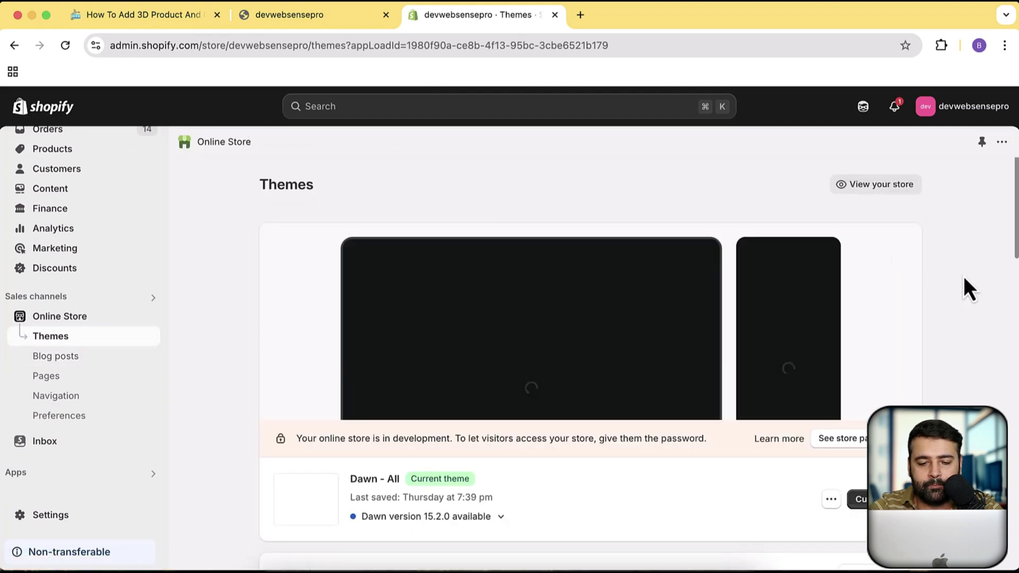
pyautogui.scroll(-3, 987, 308)
pyautogui.click(896, 354)
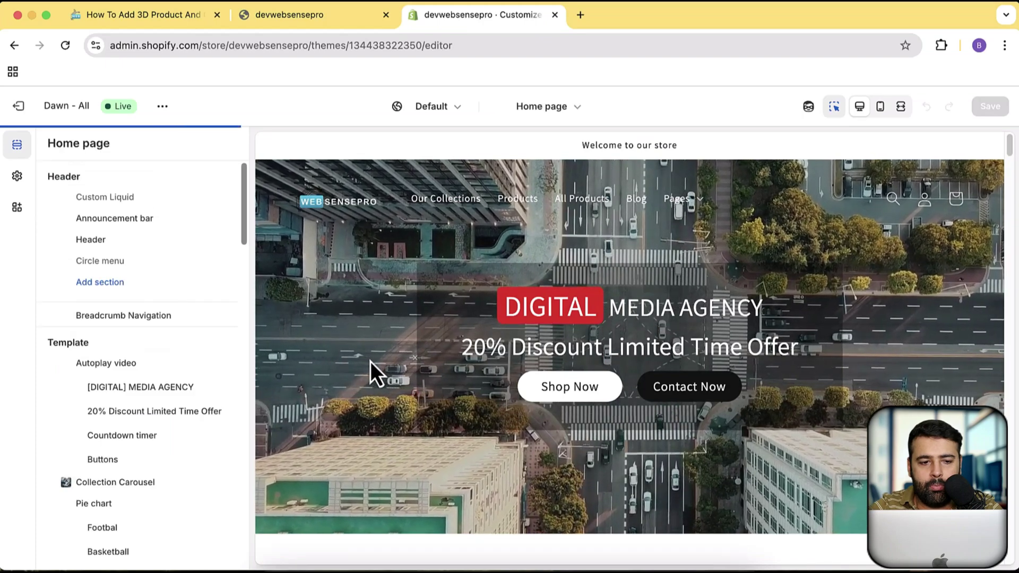
# - Open the settings of the 3D Gallery section in the home page template
pyautogui.scroll(-15, 175, 310)
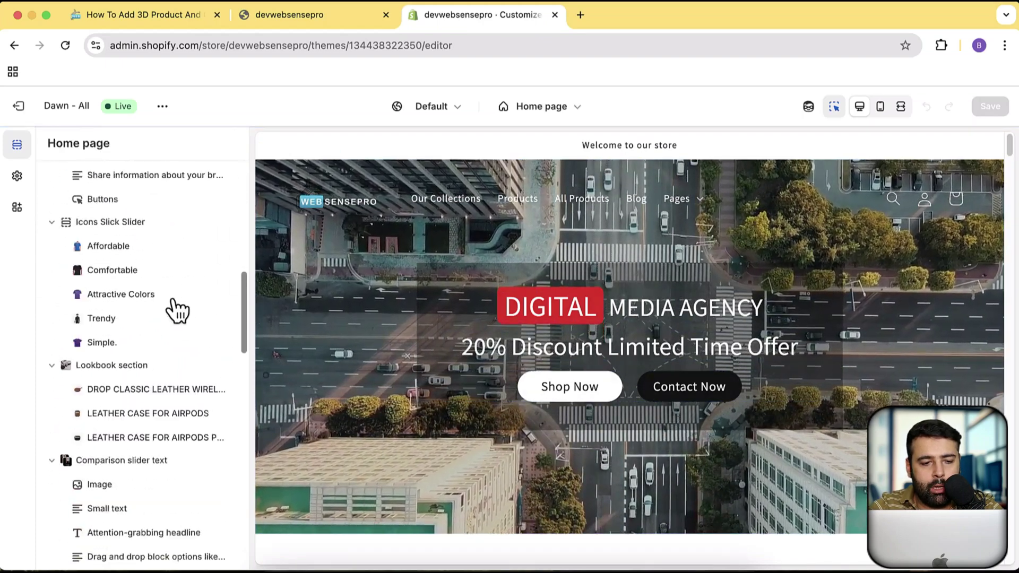
pyautogui.scroll(-10, 175, 309)
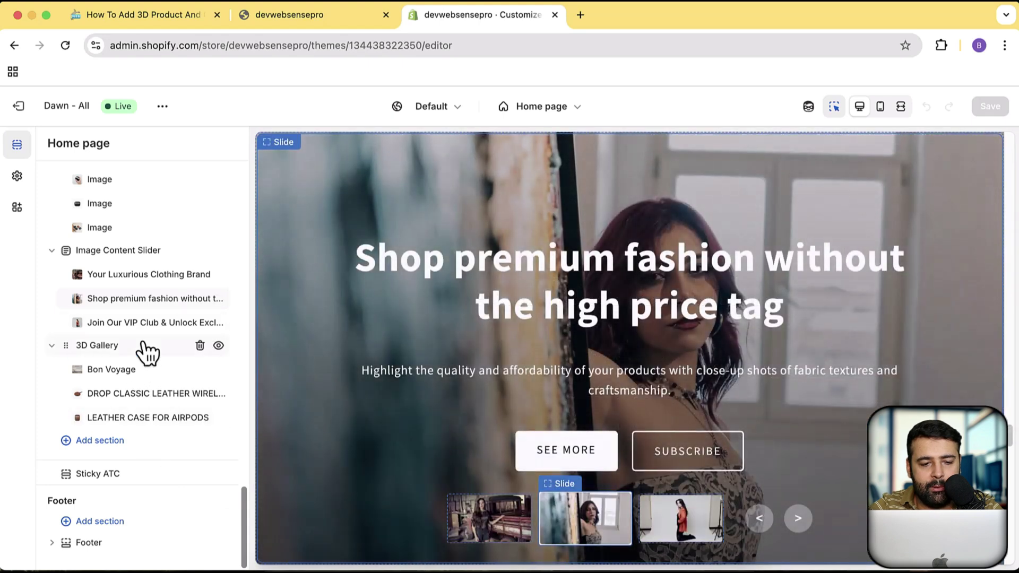
pyautogui.click(109, 350)
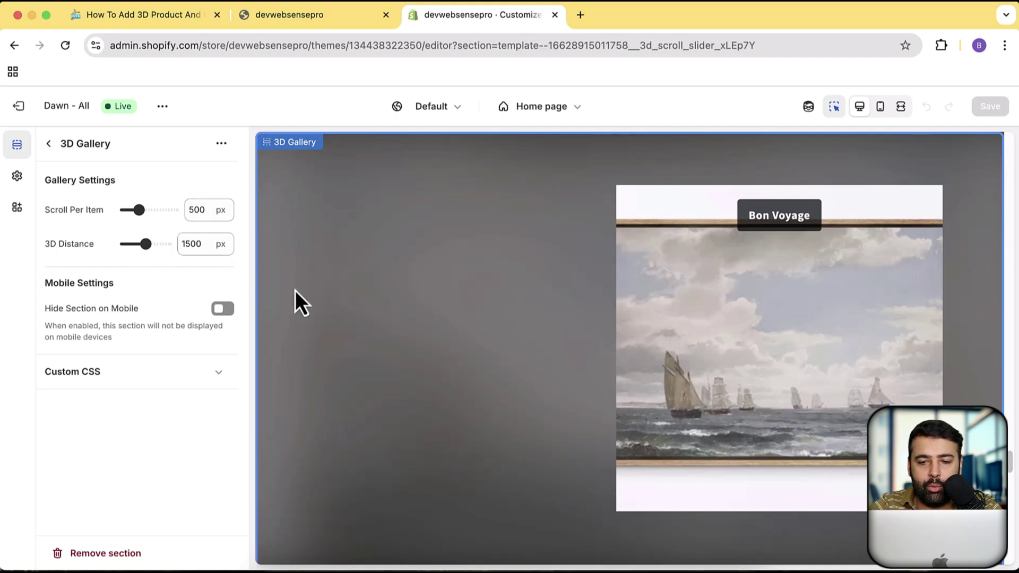
# - Check the 3D gallery on the storefront through to the Drop Classic Leather Wireless Charger item and return to the theme editor
pyautogui.click(298, 22)
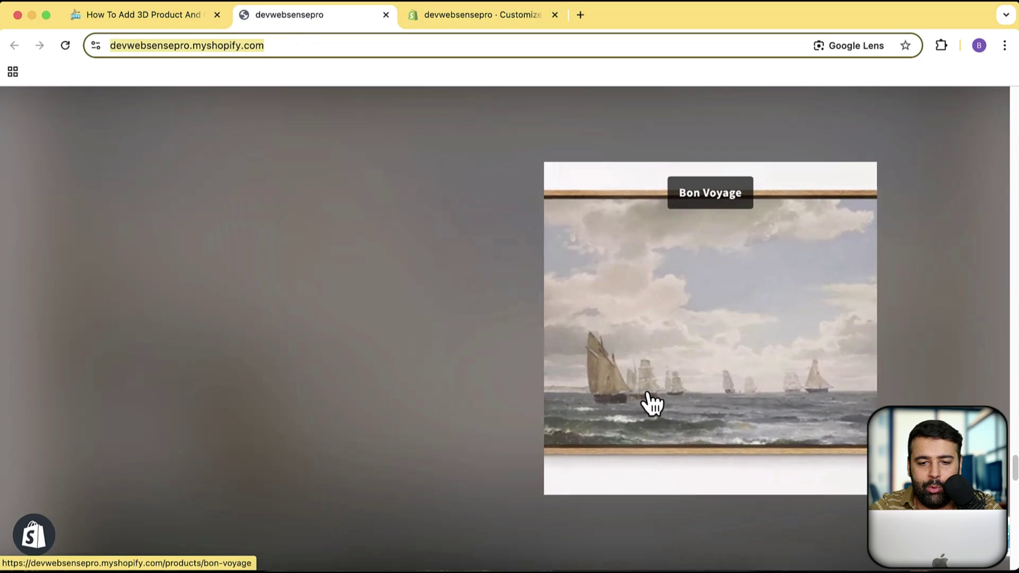
pyautogui.scroll(-5, 648, 403)
pyautogui.scroll(-3, 651, 404)
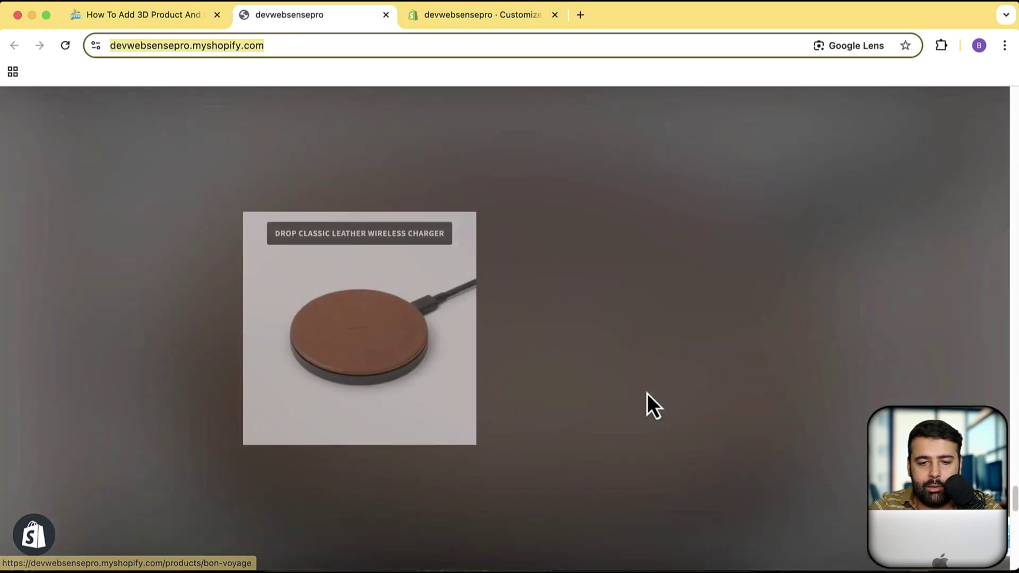
pyautogui.scroll(-3, 648, 394)
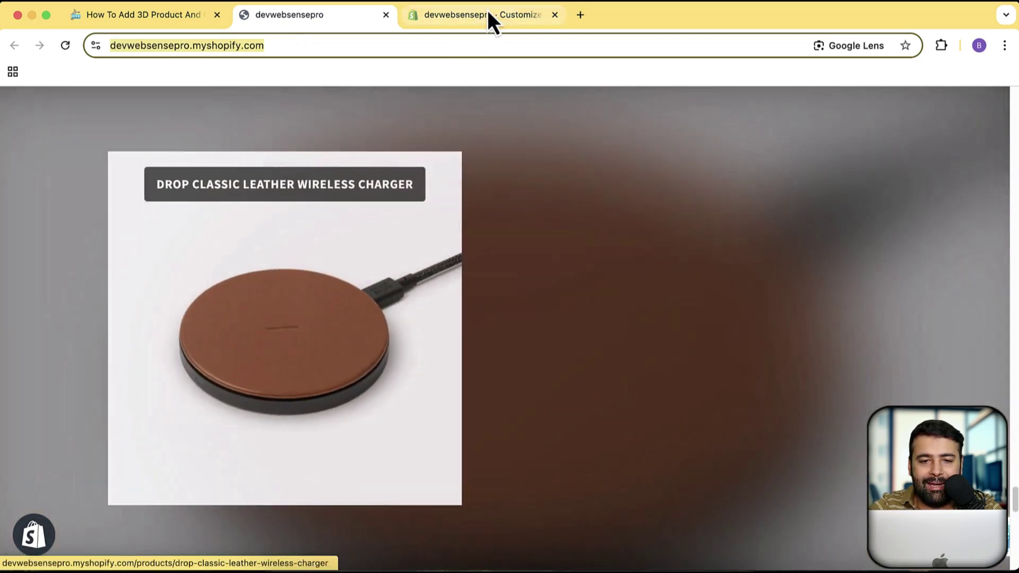
pyautogui.click(488, 12)
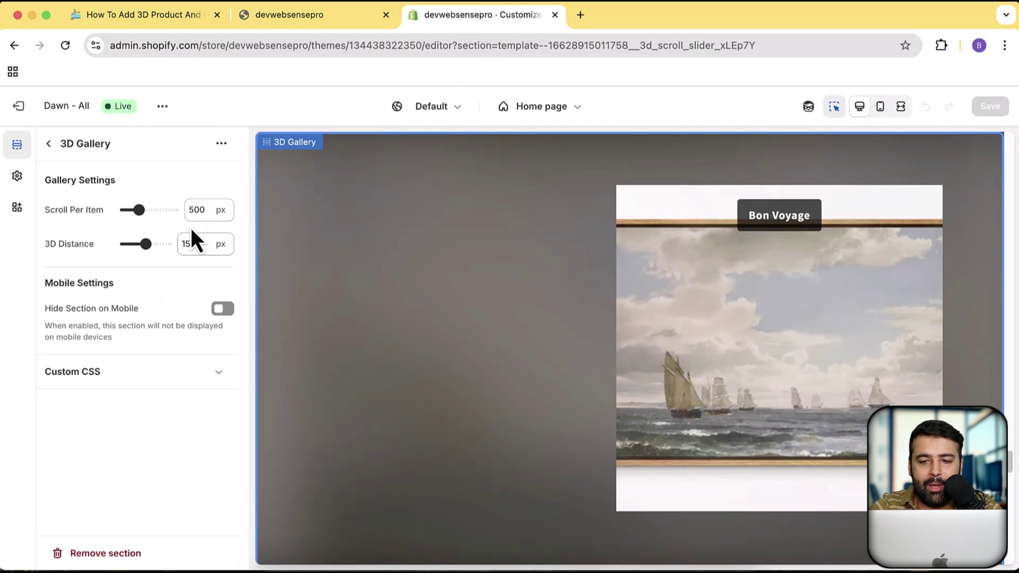
# - Inspect the storefront gallery with the browser's developer tools, enable mobile device emulation and dock the tools beside the page
pyautogui.click(344, 21)
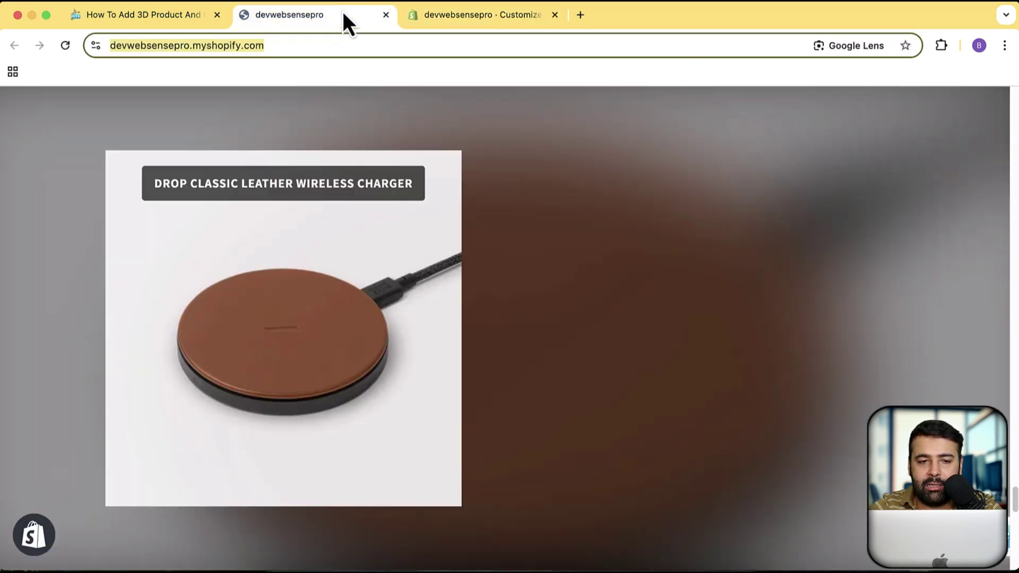
pyautogui.scroll(2, 585, 222)
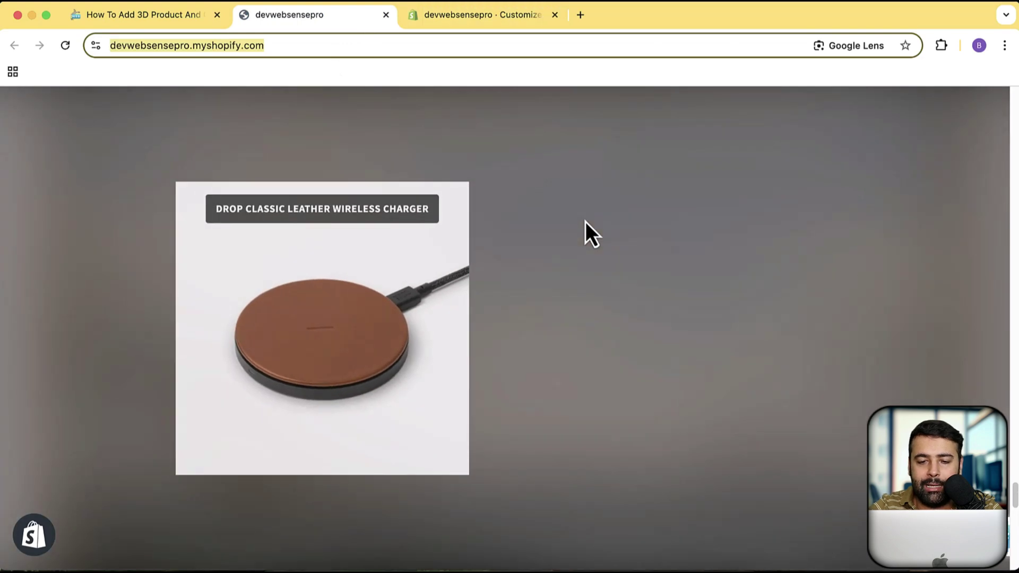
pyautogui.rightClick(585, 222)
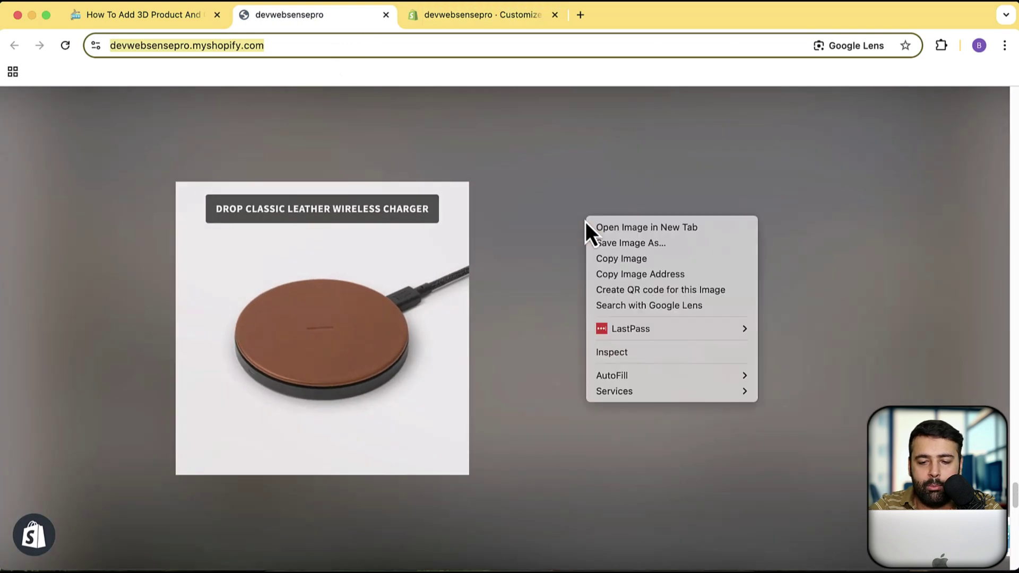
pyautogui.click(626, 351)
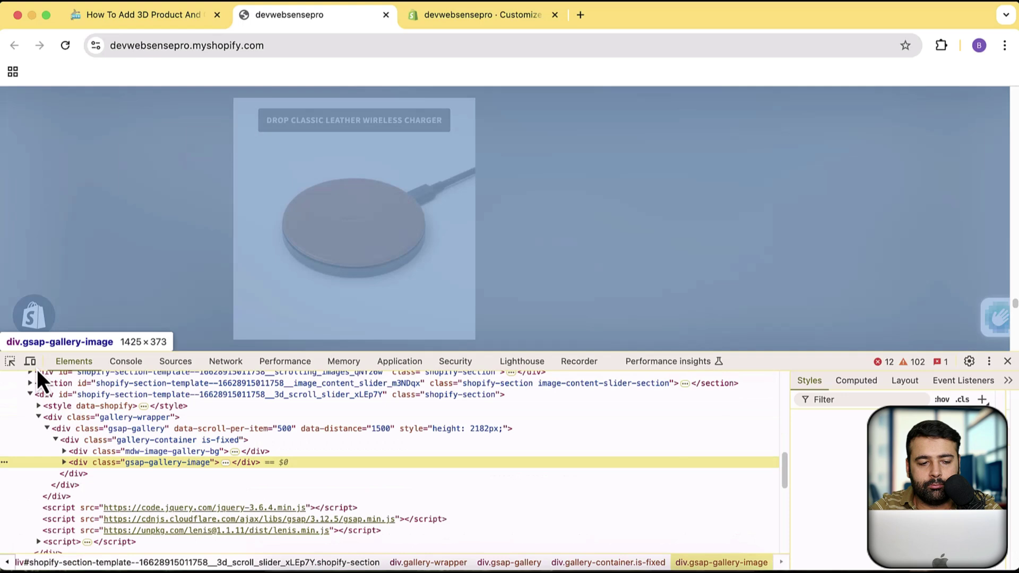
pyautogui.click(33, 365)
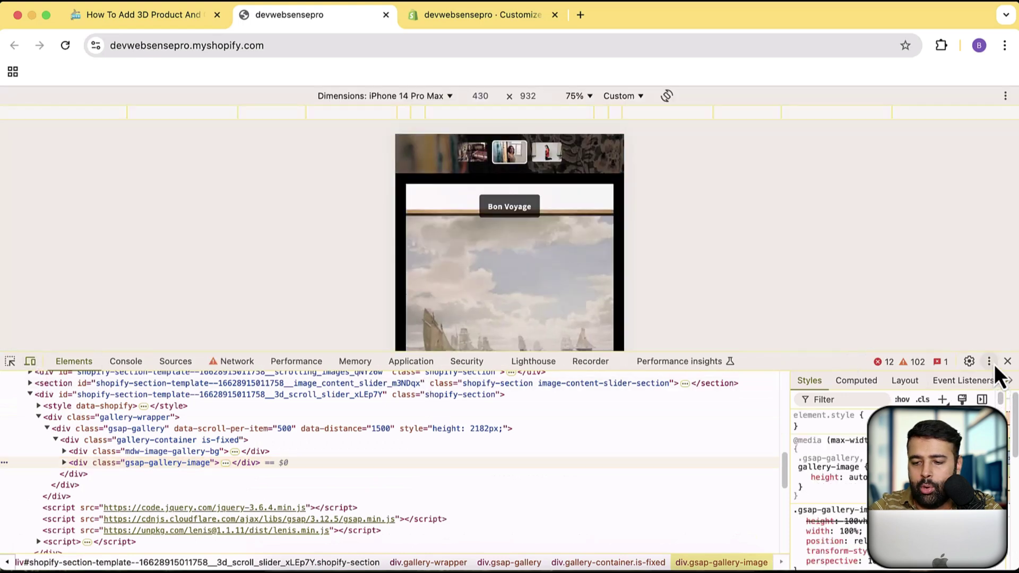
pyautogui.click(1002, 384)
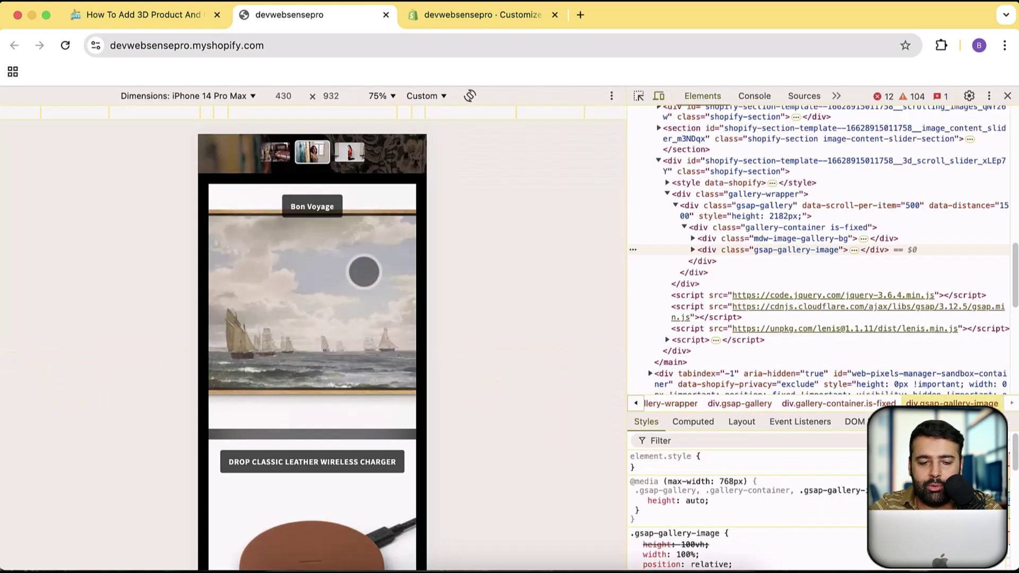
# - Examine the mobile layout of the 3D gallery items and close the developer tools
pyautogui.scroll(-10, 364, 272)
pyautogui.scroll(-2, 364, 271)
pyautogui.scroll(5, 363, 272)
pyautogui.scroll(5, 365, 272)
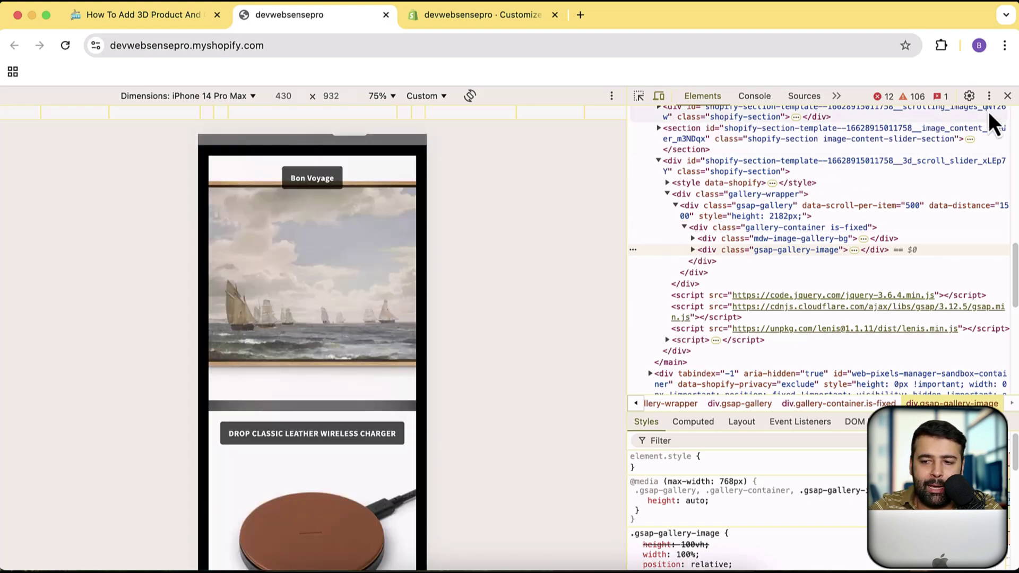
pyautogui.click(1008, 95)
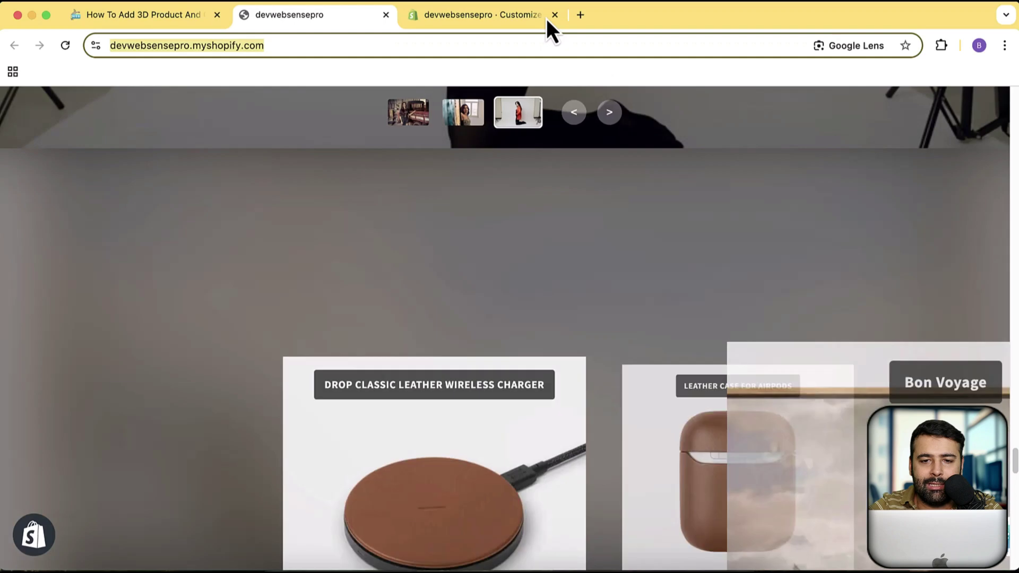
# - Return to the theme editor and open the settings of the Bon Voyage block in the 3D Gallery section
pyautogui.click(511, 16)
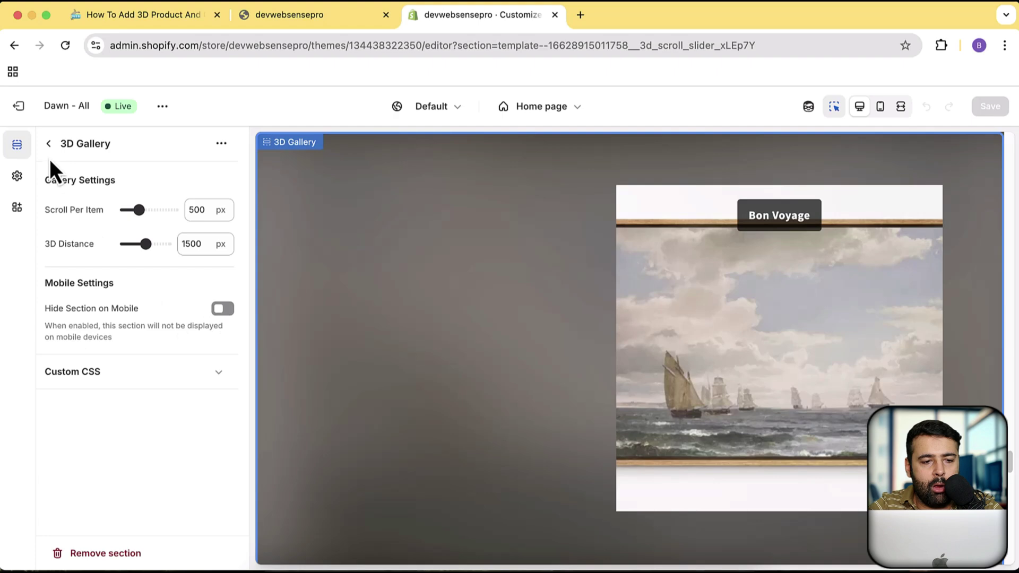
pyautogui.click(48, 144)
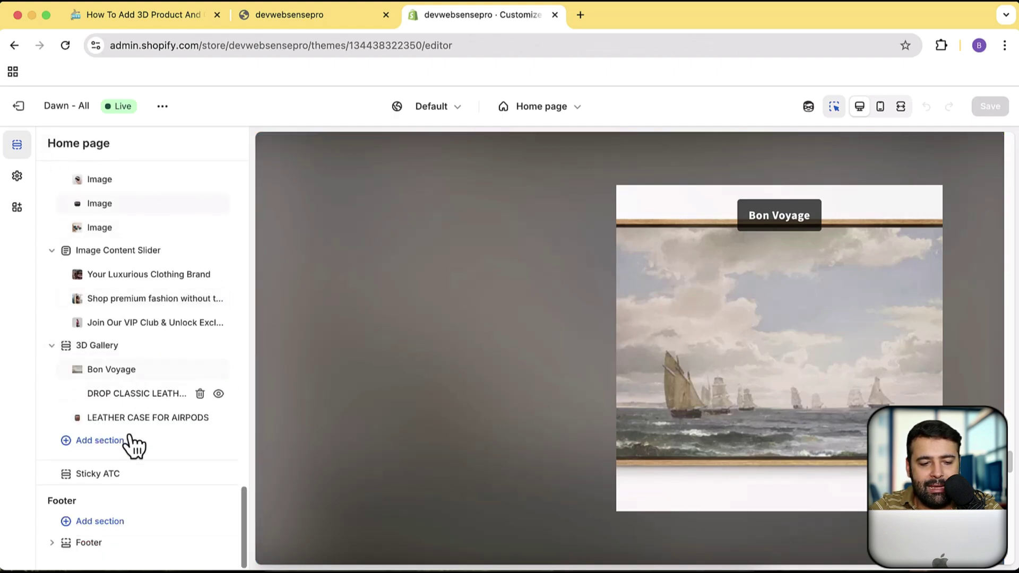
pyautogui.click(127, 371)
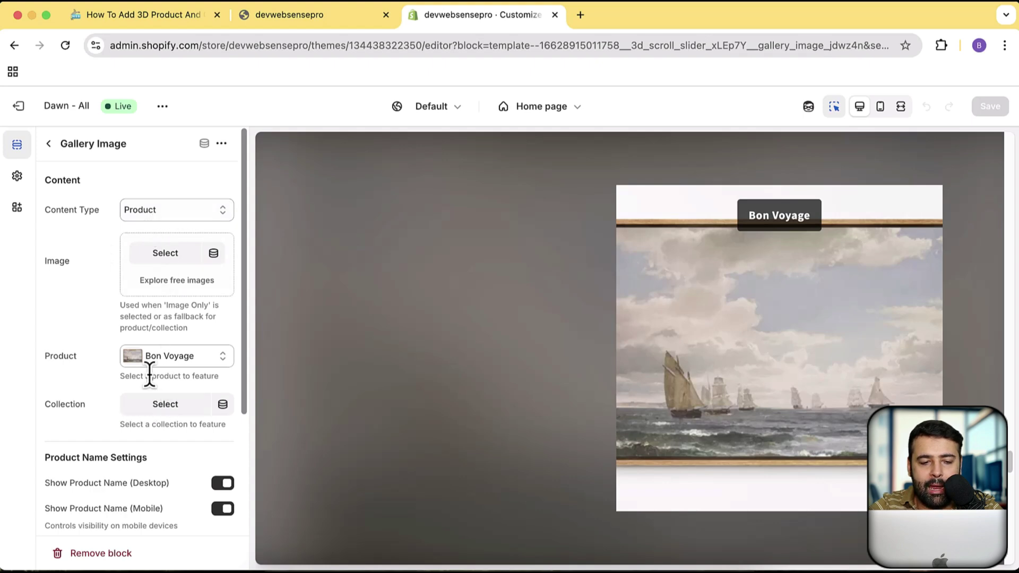
# - Set the block's content type to Collection, choose the All Products collection and save
pyautogui.click(171, 208)
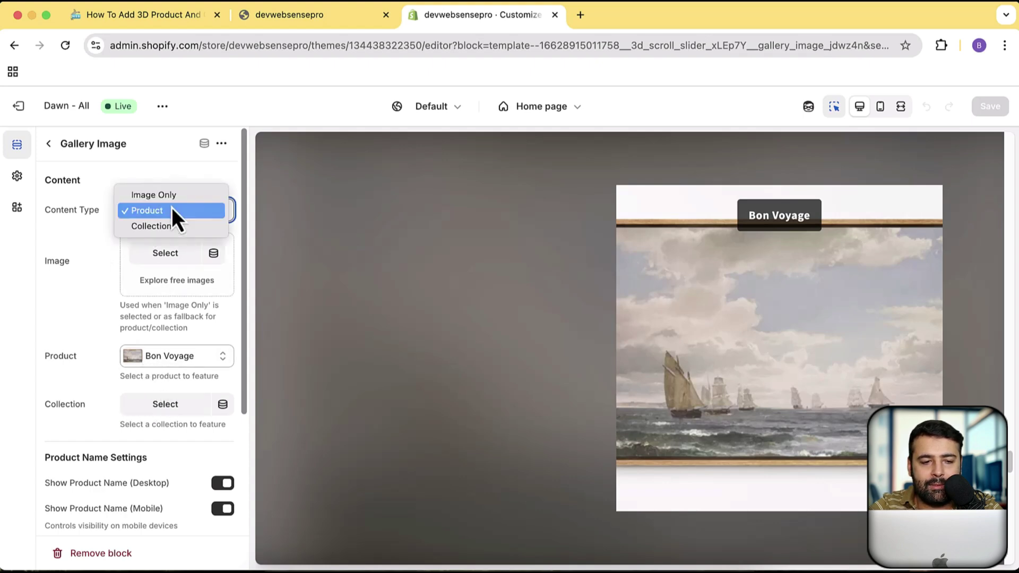
pyautogui.click(173, 225)
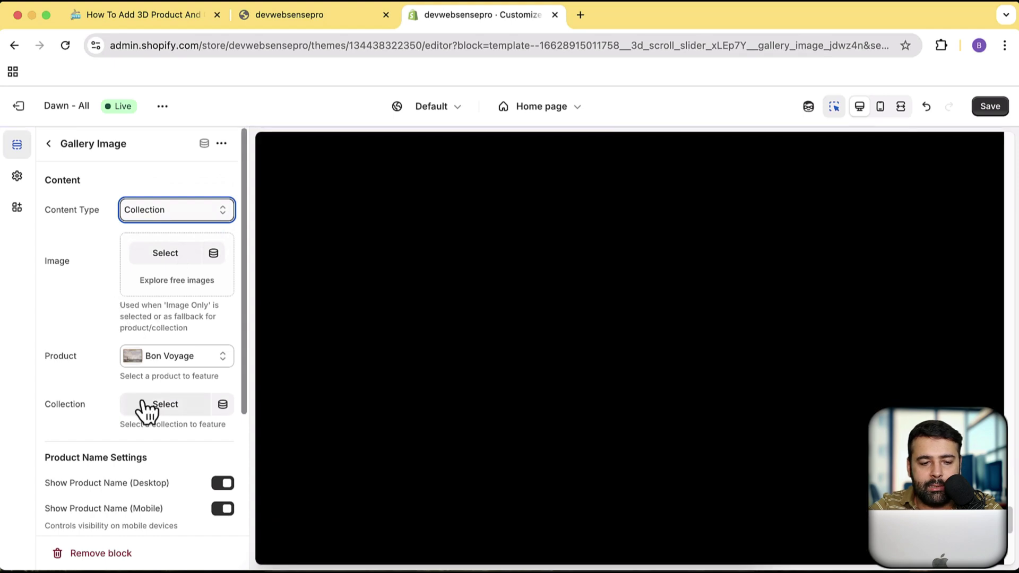
pyautogui.click(141, 403)
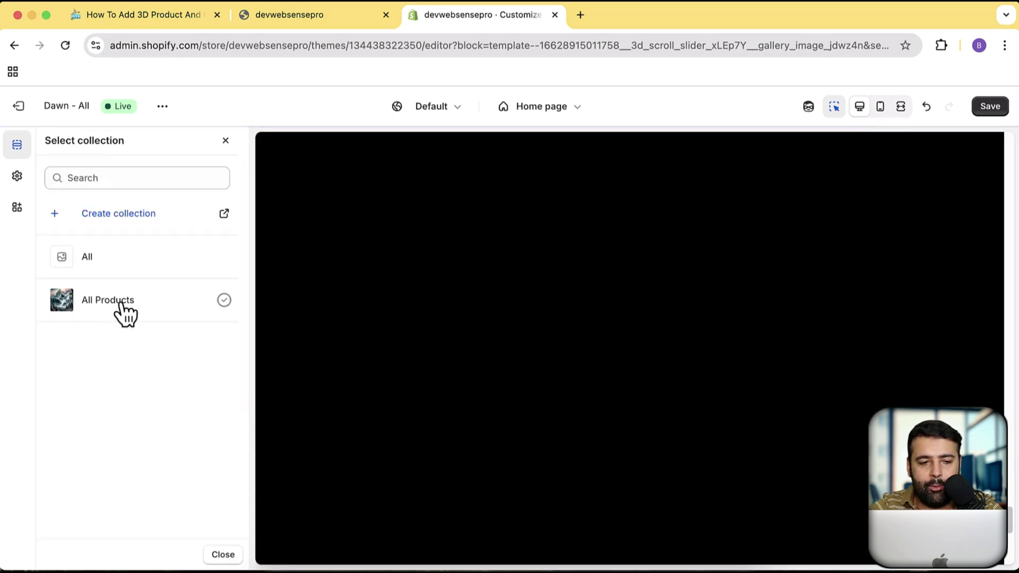
pyautogui.click(121, 302)
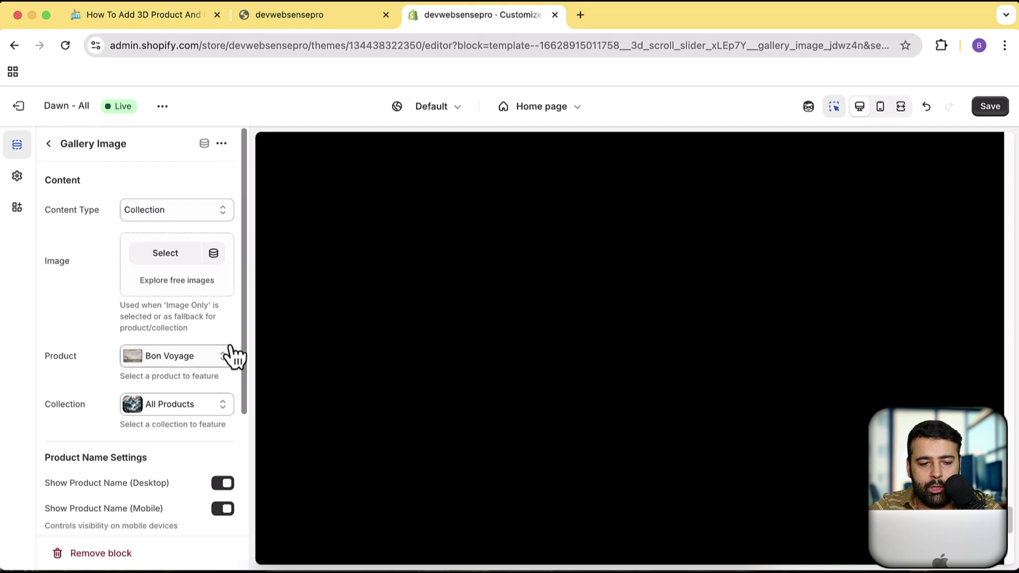
pyautogui.click(990, 106)
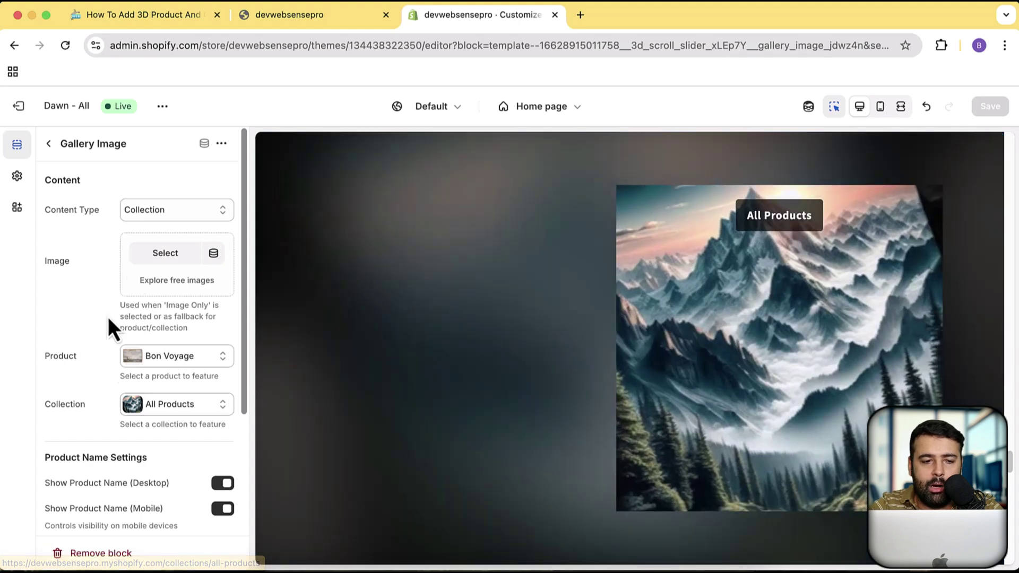
pyautogui.click(174, 214)
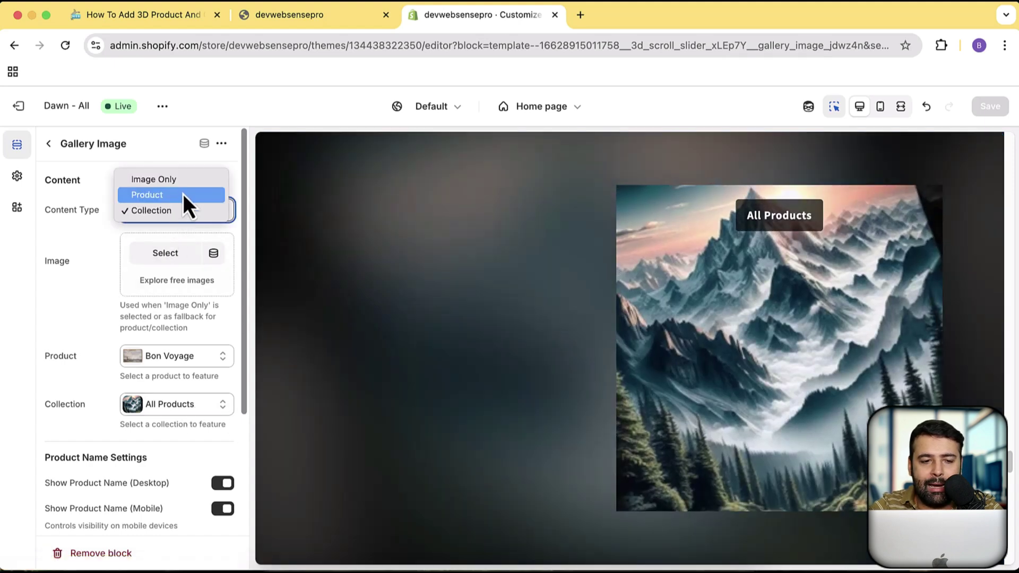
pyautogui.click(66, 300)
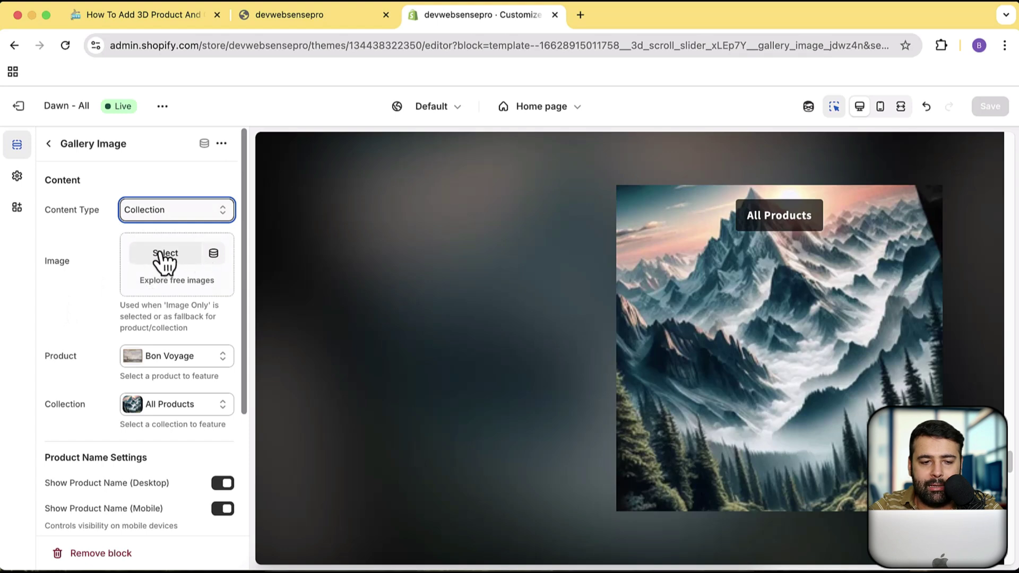
pyautogui.click(66, 304)
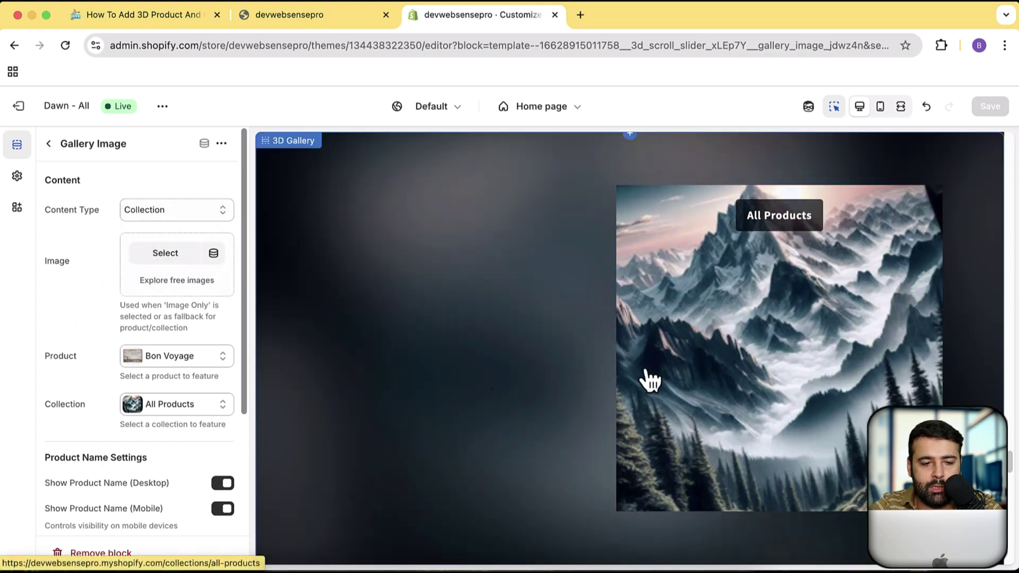
# - Turn off the product name for both desktop and mobile in the gallery block and save
pyautogui.scroll(-4, 62, 287)
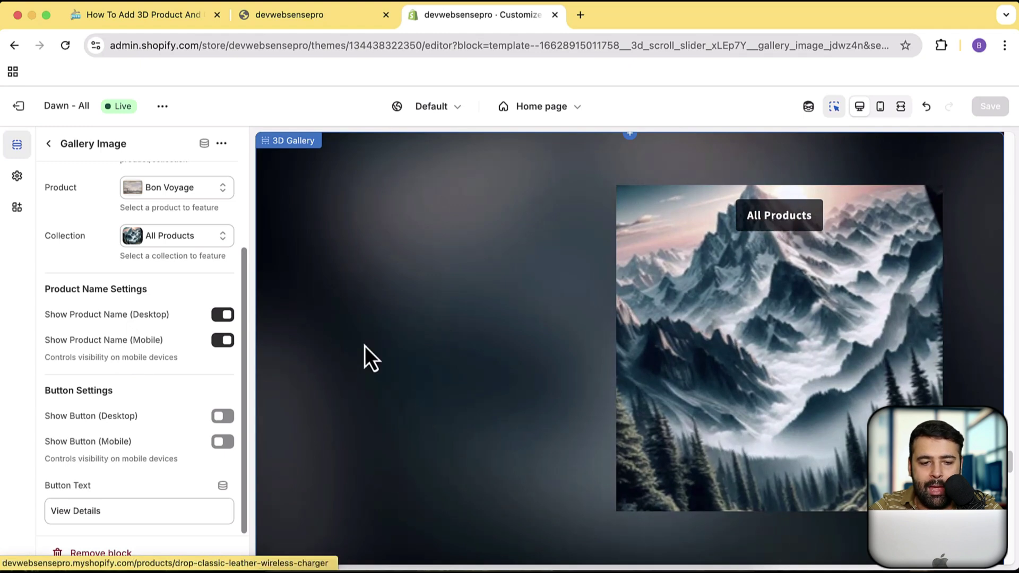
pyautogui.click(224, 315)
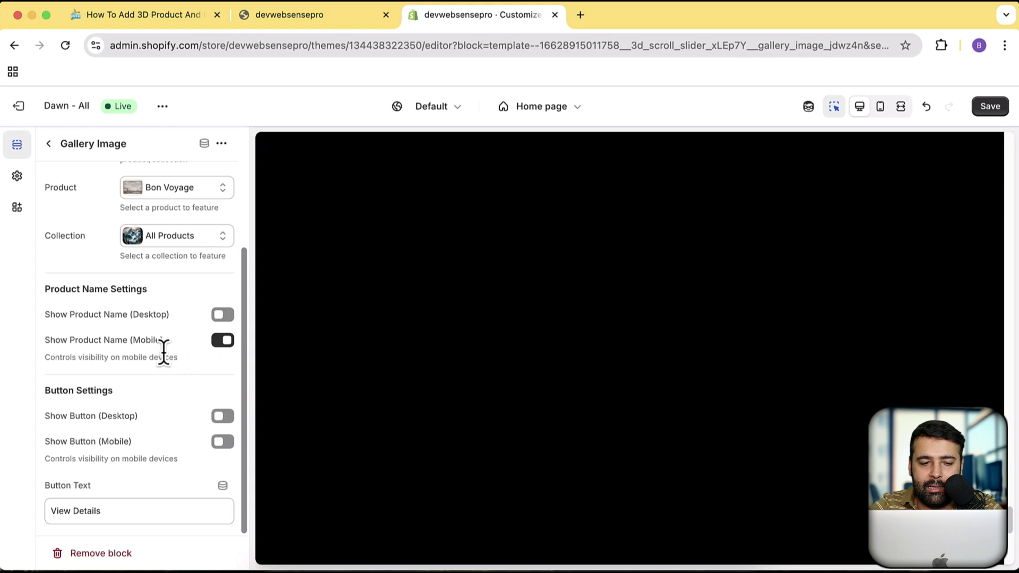
pyautogui.click(222, 341)
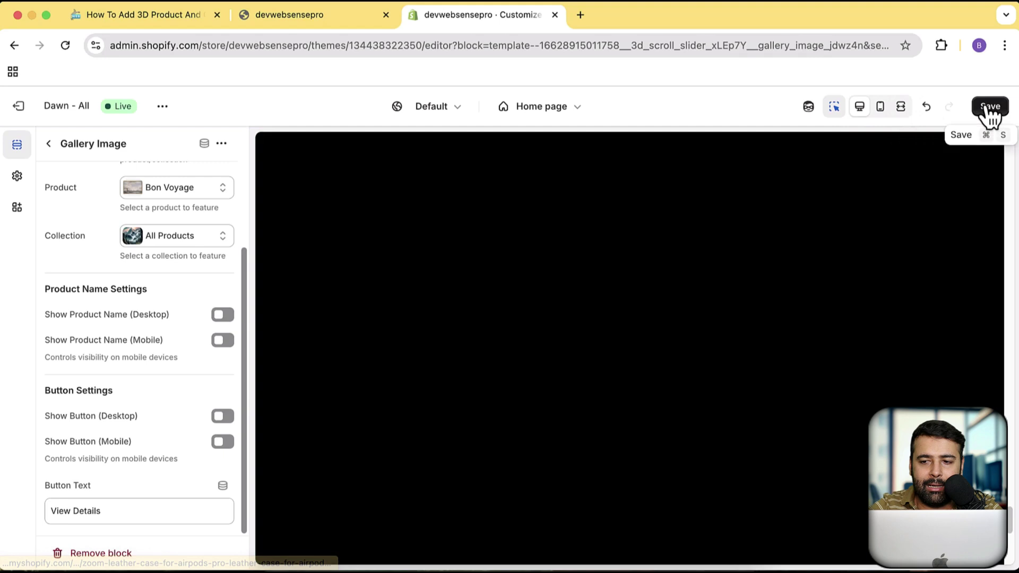
pyautogui.click(989, 107)
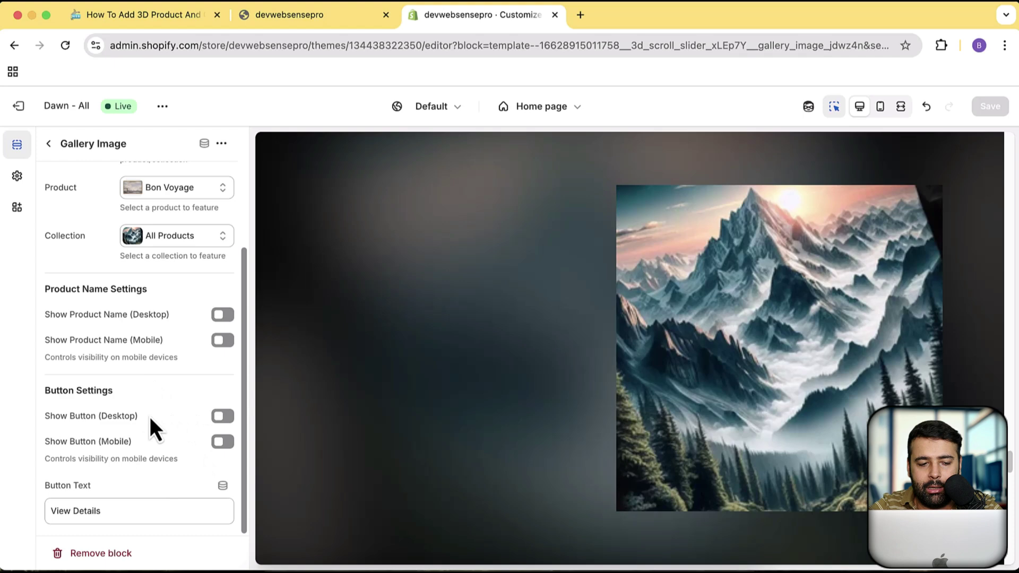
# - Turn on the gallery block's button for desktop and save
pyautogui.click(223, 417)
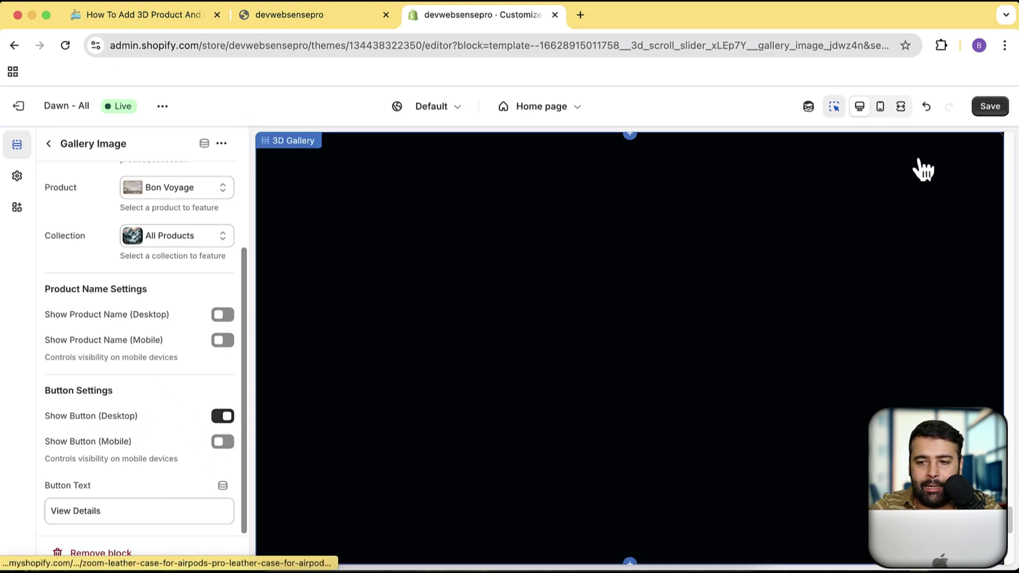
pyautogui.click(989, 107)
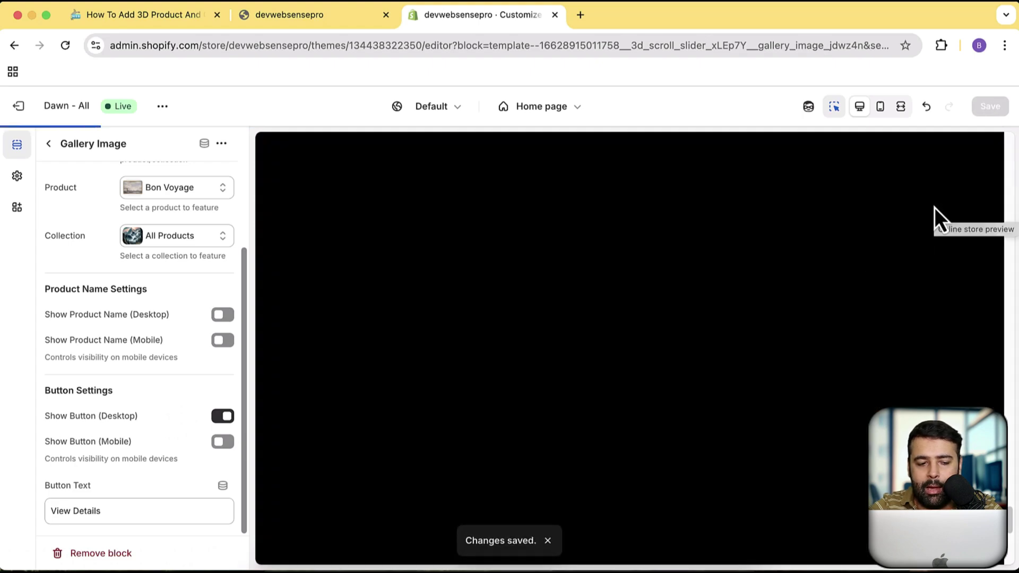
# - Review the block's button text and its other settings, and examine the View Details button in the preview
pyautogui.click(105, 511)
pyautogui.moveTo(105, 511); pyautogui.dragTo(41, 519)
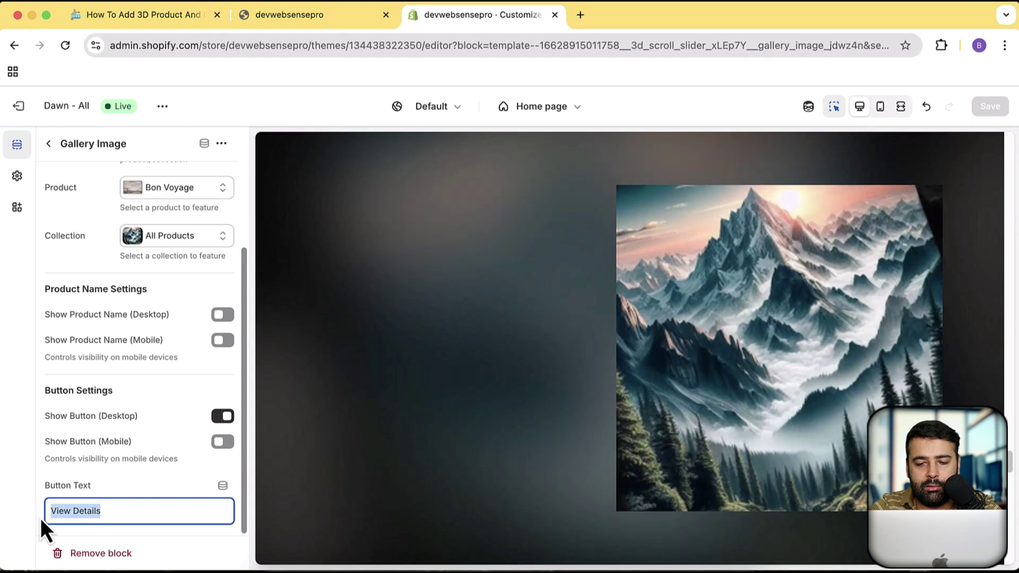
pyautogui.click(635, 422)
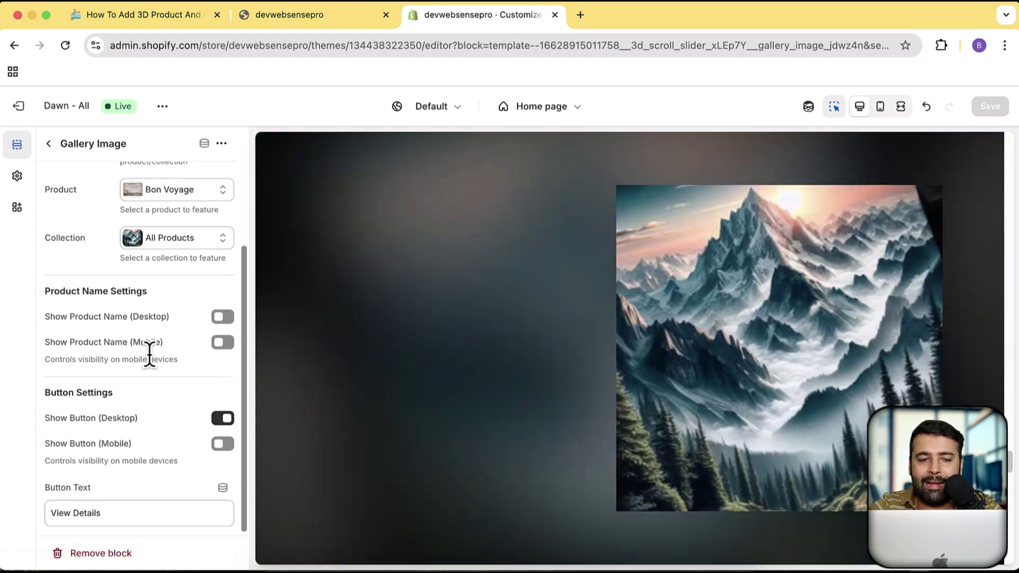
pyautogui.scroll(4, 149, 354)
pyautogui.scroll(-3, 150, 355)
pyautogui.scroll(-1, 149, 355)
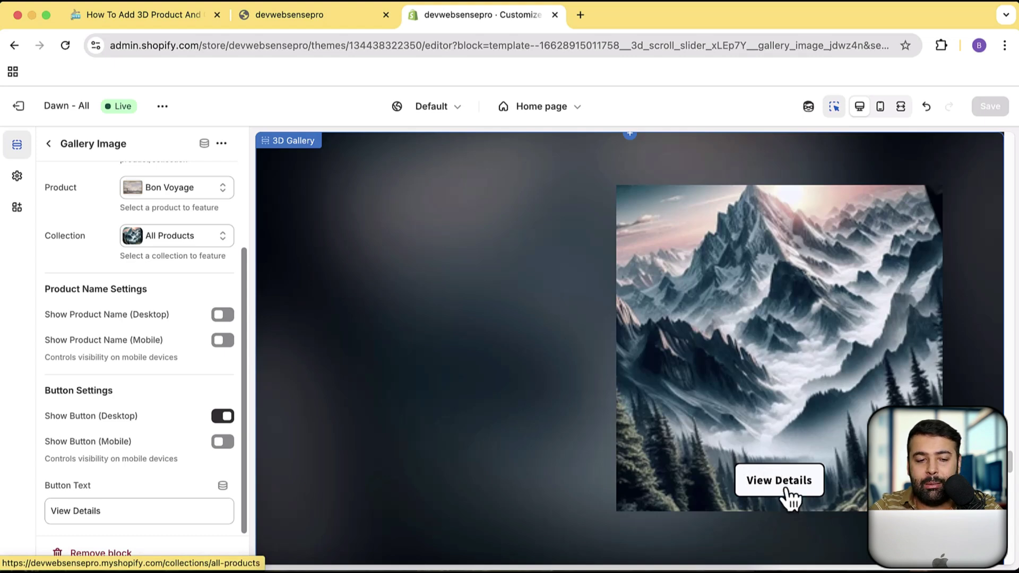
# - Return to the home page's section list and add six Gallery Image blocks to the 3D Gallery section
pyautogui.scroll(3, 153, 419)
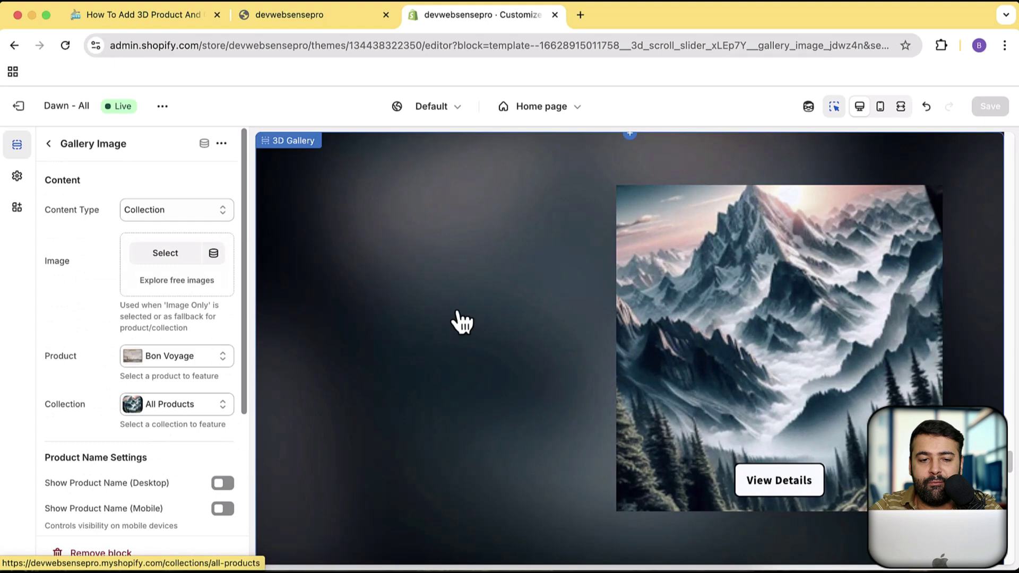
pyautogui.click(49, 145)
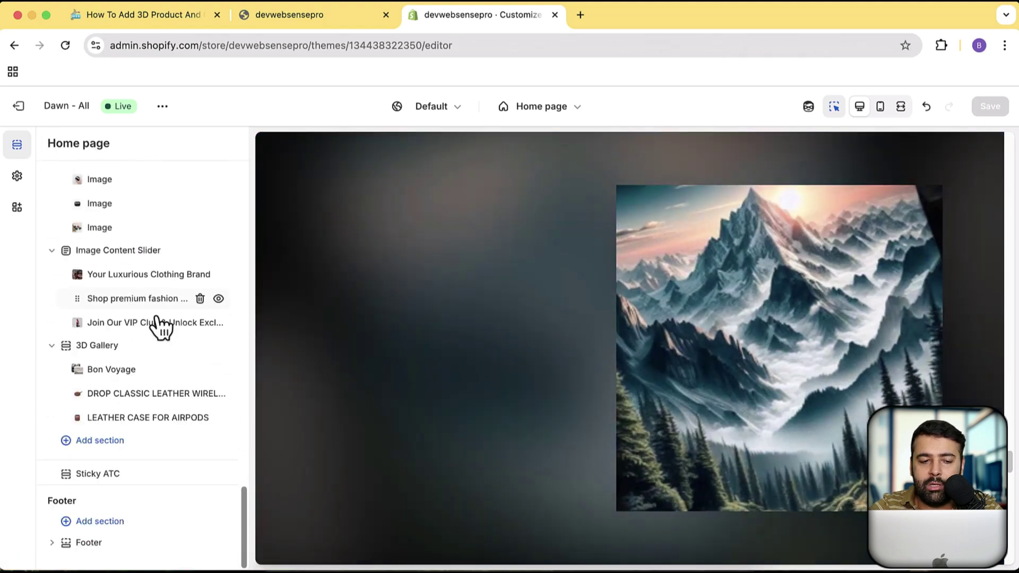
pyautogui.moveTo(153, 291)
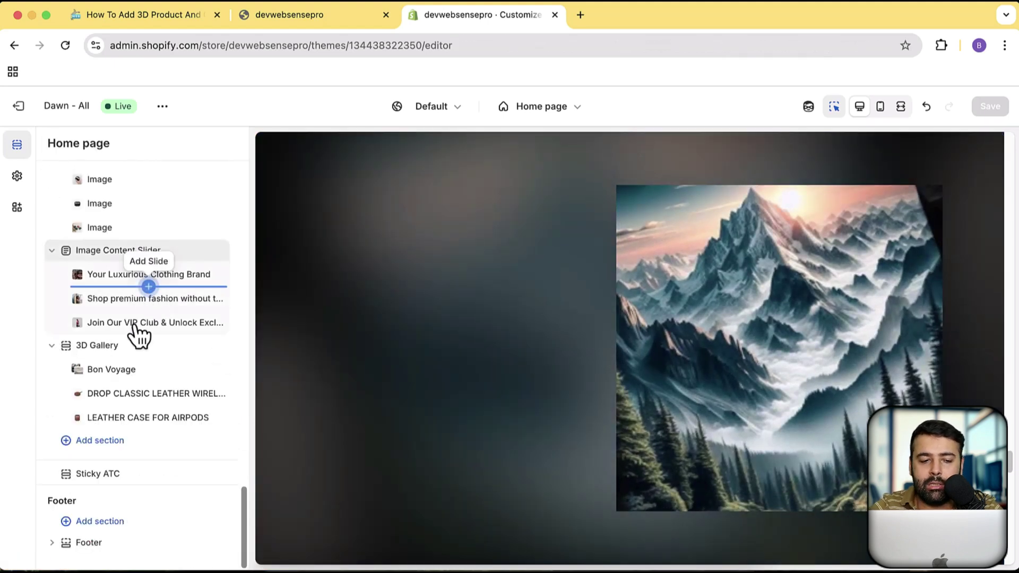
pyautogui.moveTo(138, 405)
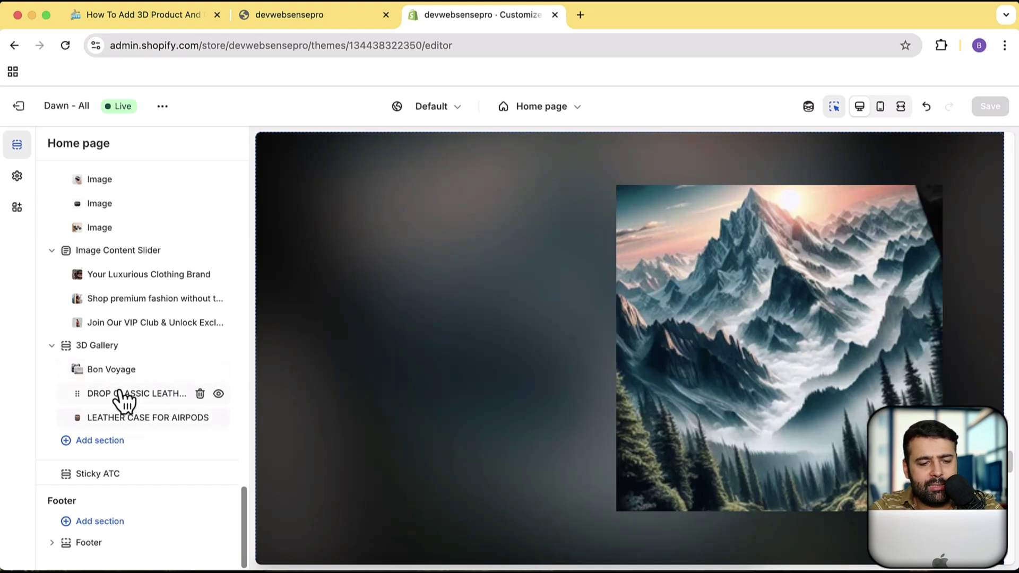
pyautogui.click(149, 382)
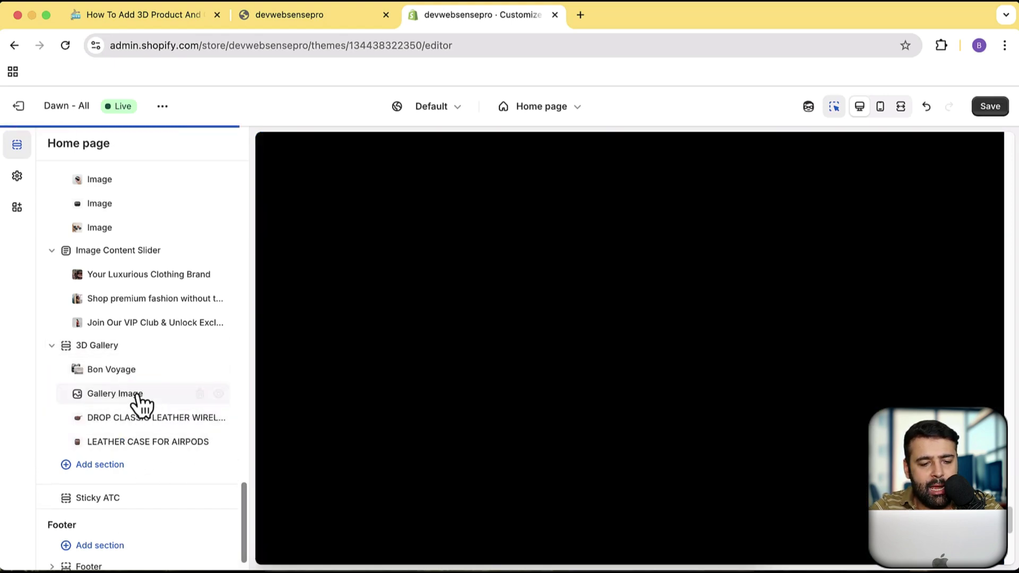
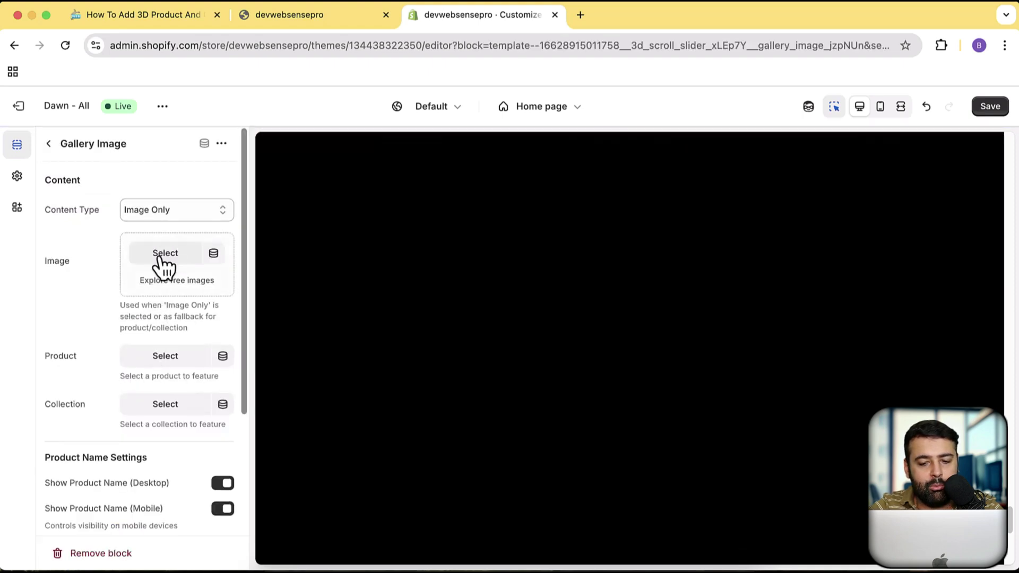
# - Choose slide-3 as the image of the first new Gallery Image block and return to the section list
pyautogui.click(166, 253)
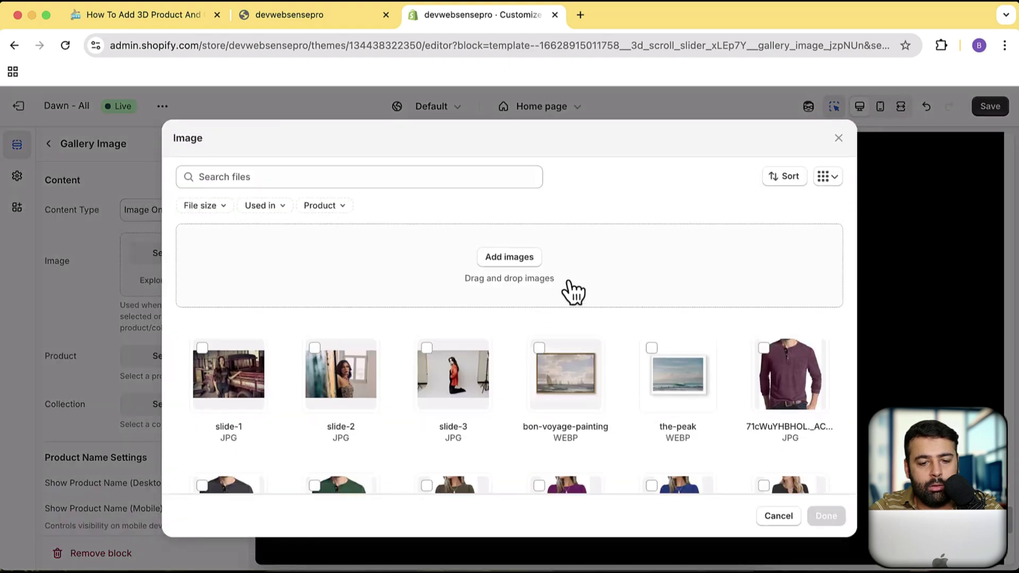
pyautogui.scroll(-3, 569, 290)
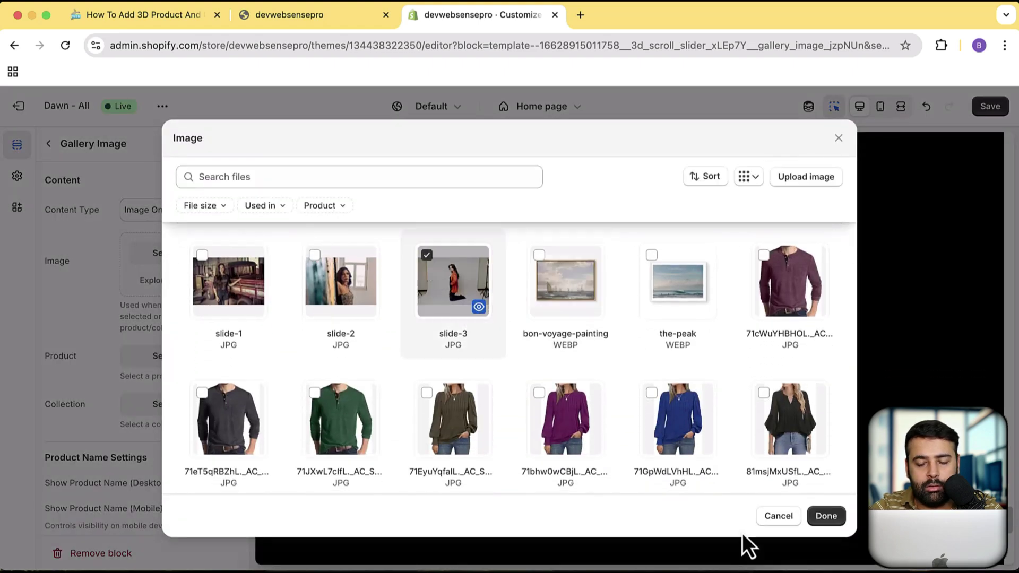
pyautogui.click(824, 518)
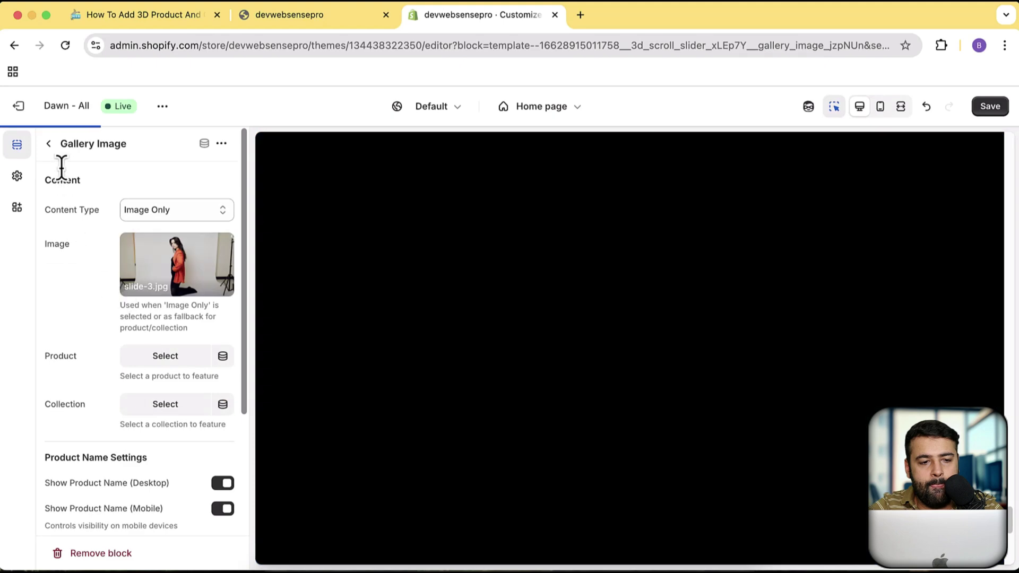
pyautogui.click(49, 147)
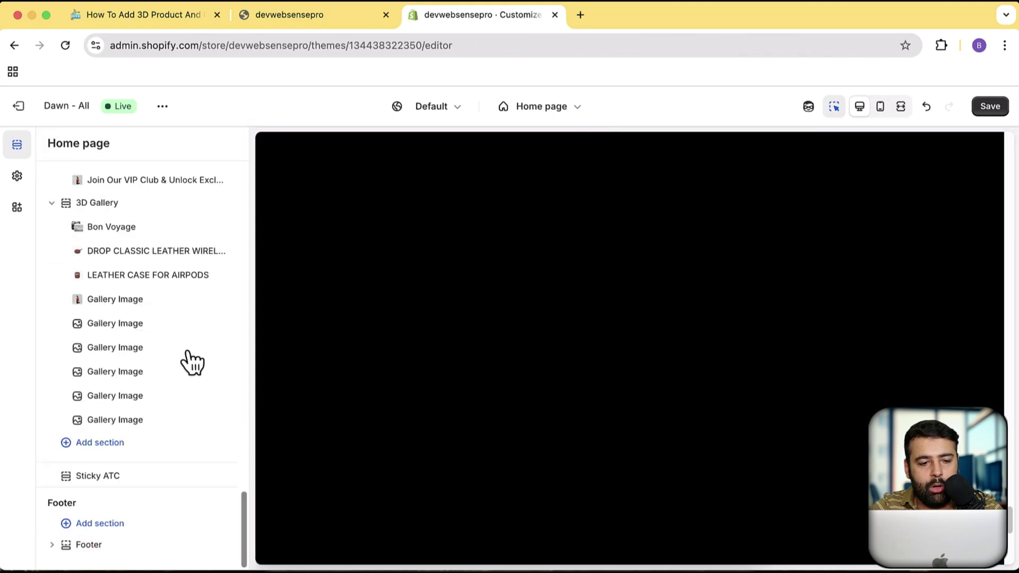
# - Give the second new Gallery Image block the olive long-sleeve top image, 71EyuYqfaIL, and return to the section list
pyautogui.click(114, 324)
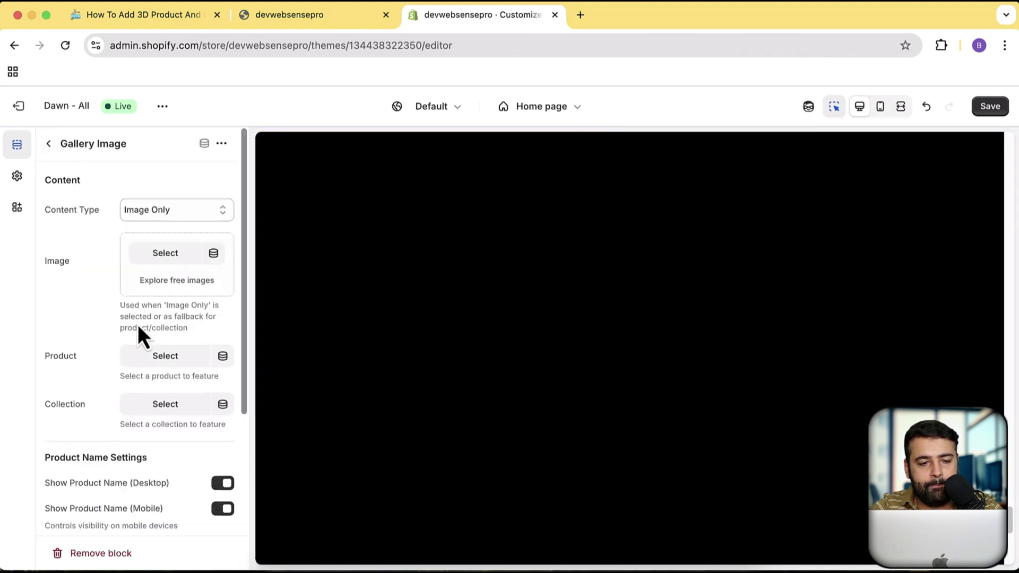
pyautogui.click(167, 254)
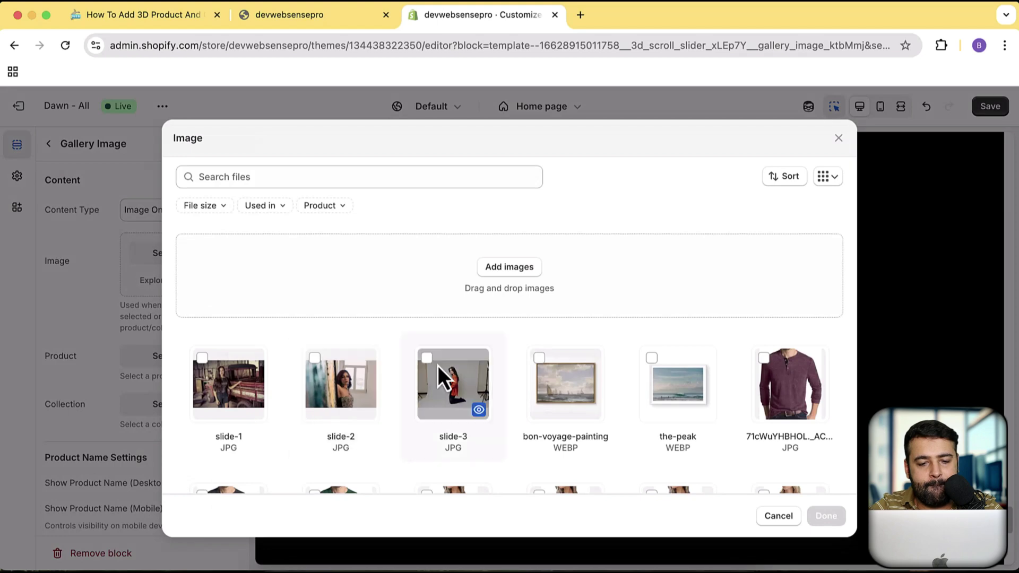
pyautogui.scroll(-5, 437, 366)
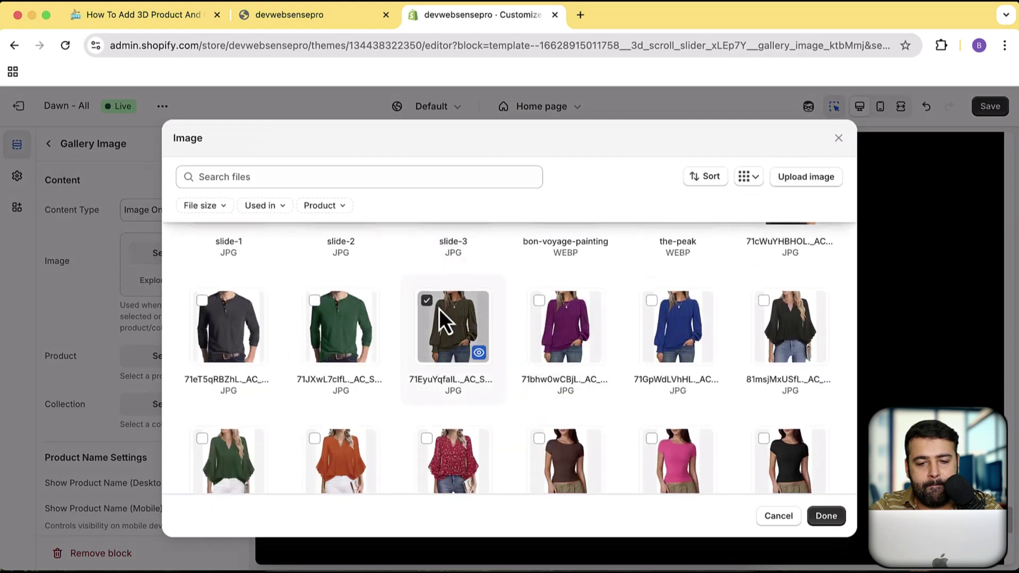
pyautogui.click(827, 518)
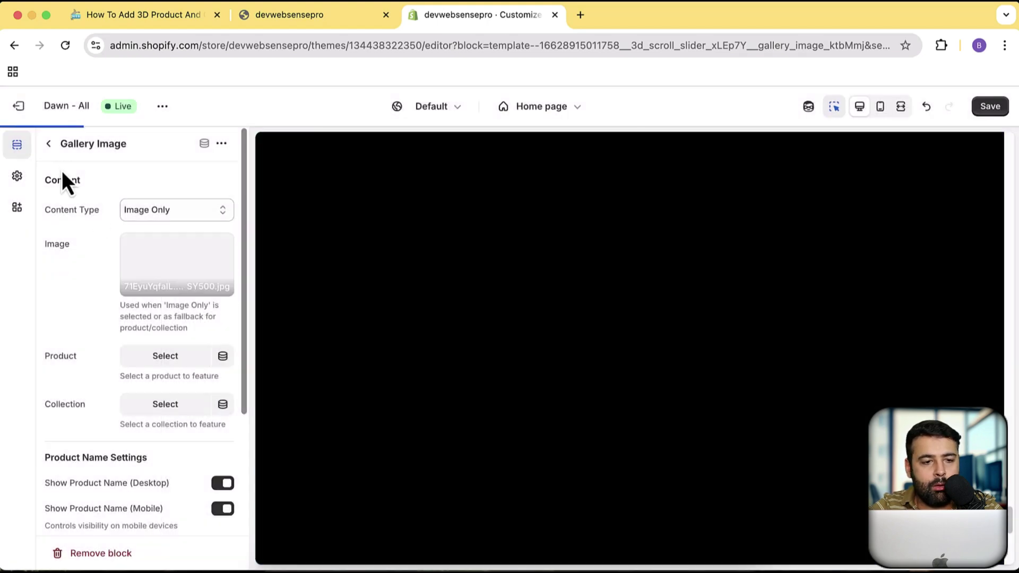
pyautogui.click(49, 145)
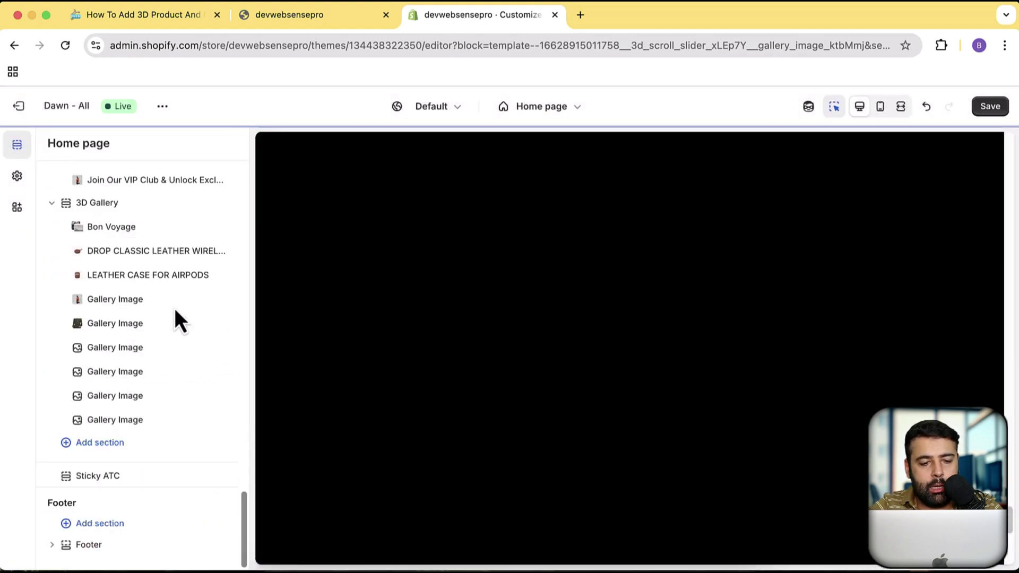
# - Assign the slate-blue T-shirt image, 61CChjnr9wL, to the third new Gallery Image block and return to the section list
pyautogui.click(154, 350)
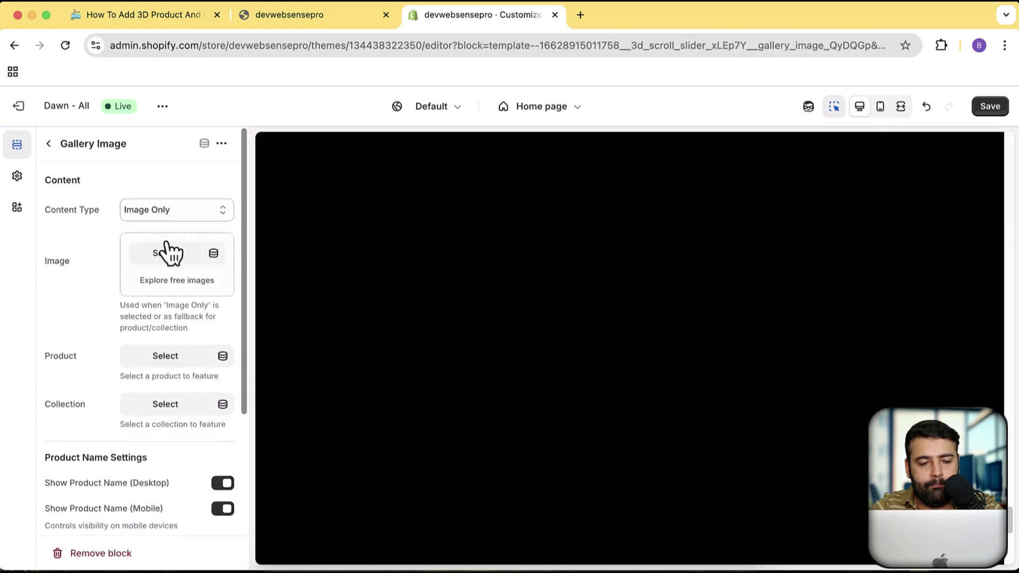
pyautogui.click(167, 252)
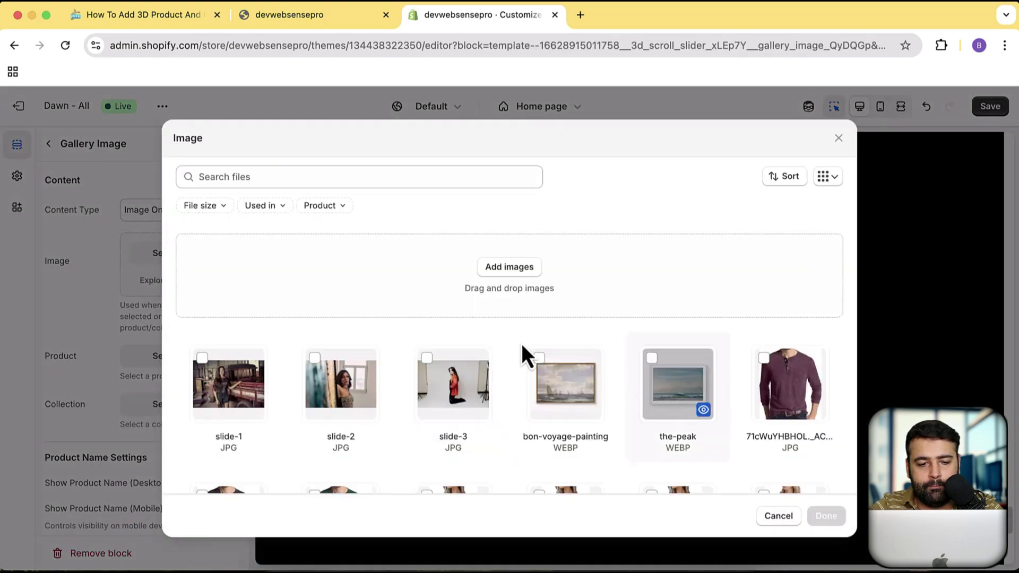
pyautogui.scroll(-5, 517, 342)
pyautogui.scroll(-2, 514, 350)
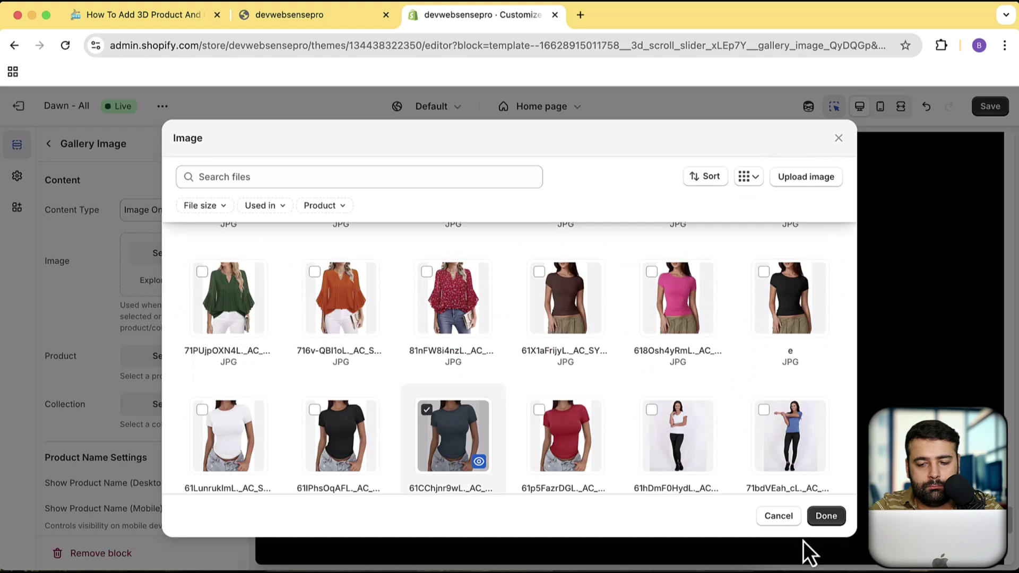
pyautogui.click(826, 518)
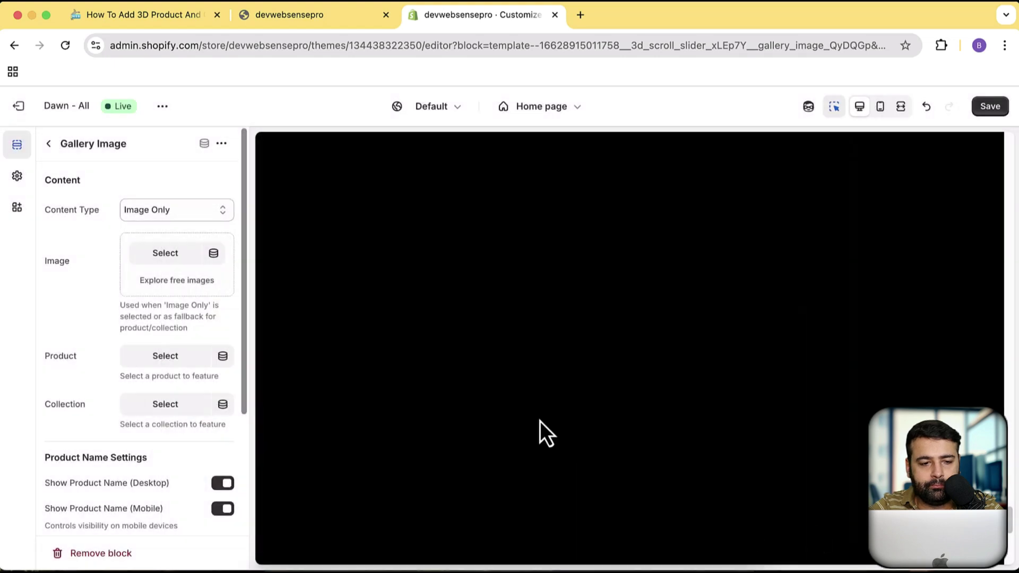
pyautogui.click(48, 144)
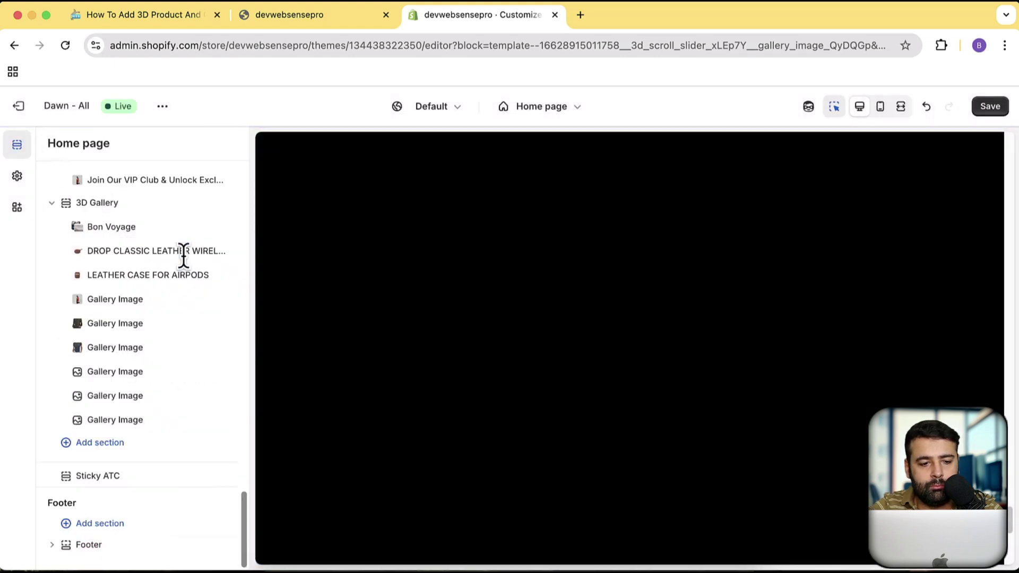
# - Set the image of the fourth new Gallery Image block to the red patterned blouse, 81nFW8i4nzL, and return to the section list
pyautogui.click(145, 371)
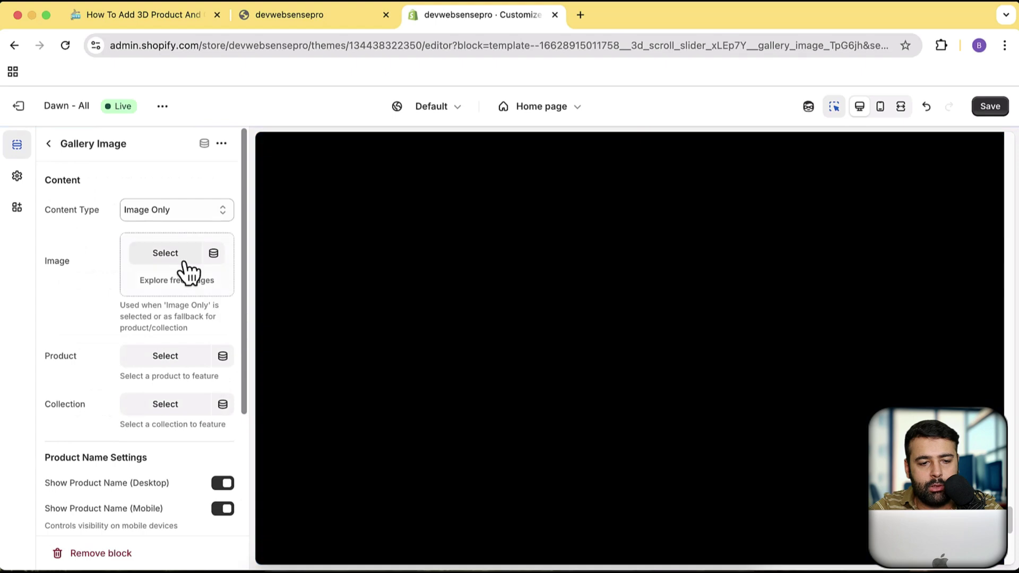
pyautogui.click(182, 260)
pyautogui.scroll(-10, 598, 318)
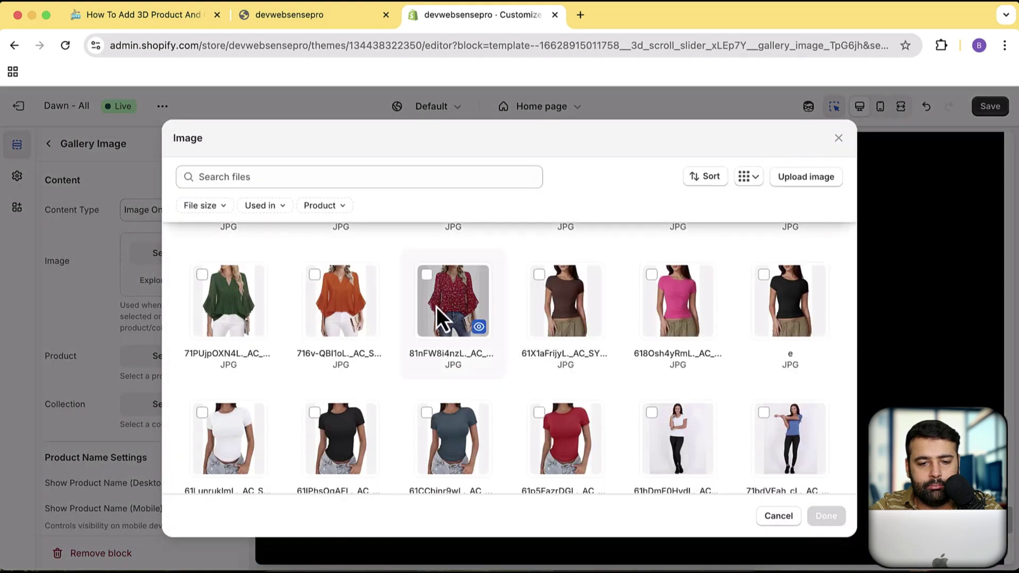
pyautogui.click(426, 274)
pyautogui.click(823, 516)
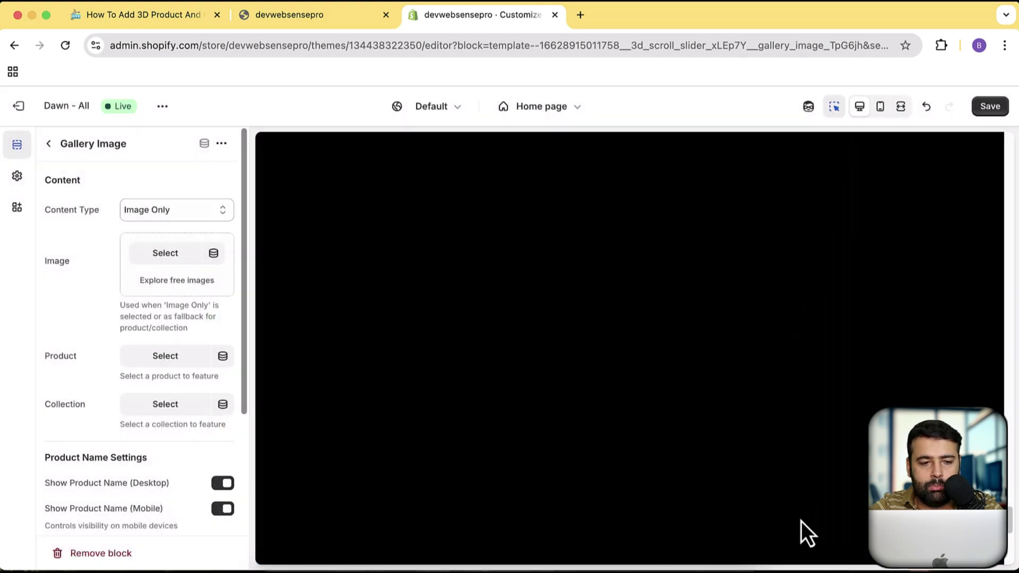
pyautogui.click(48, 143)
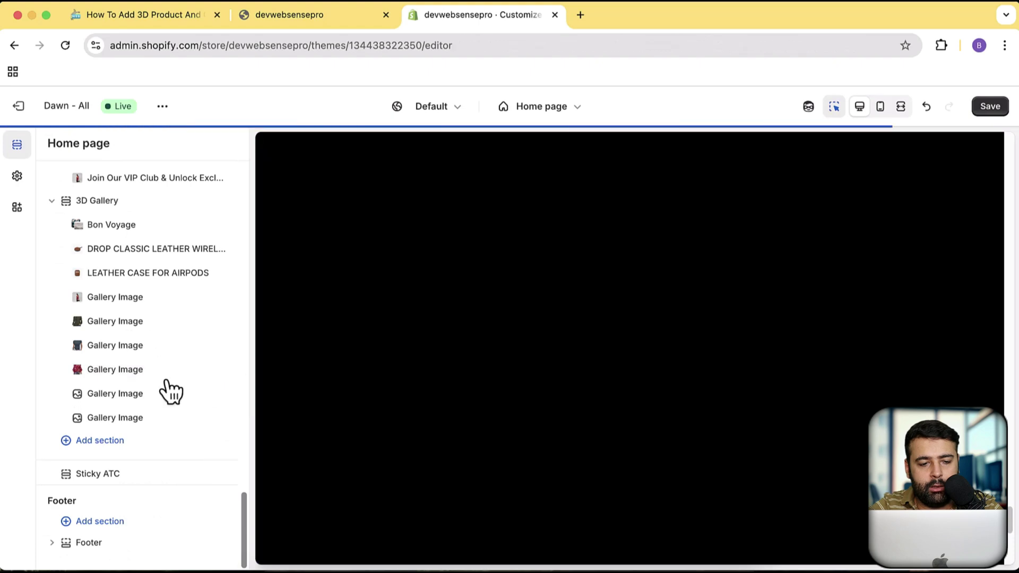
# - Use a black T-shirt image for the fifth new Gallery Image block and return to the section list
pyautogui.click(411, 472)
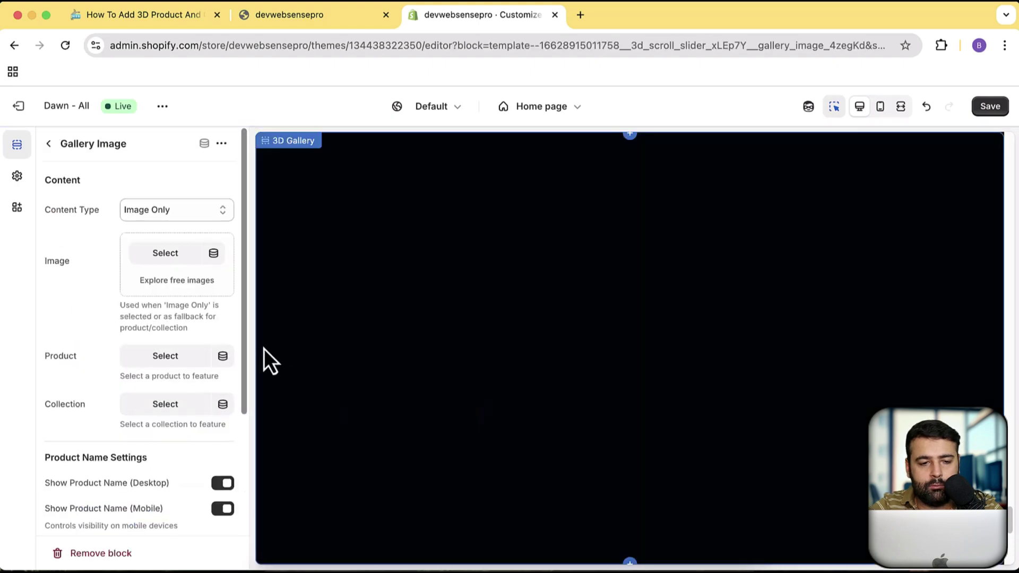
pyautogui.click(173, 260)
pyautogui.scroll(-10, 477, 333)
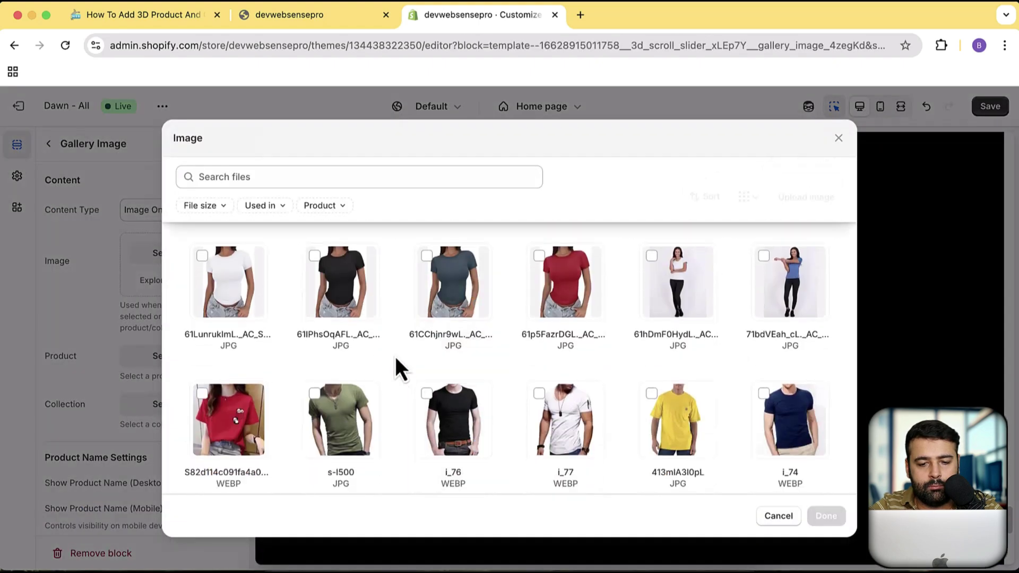
pyautogui.click(826, 518)
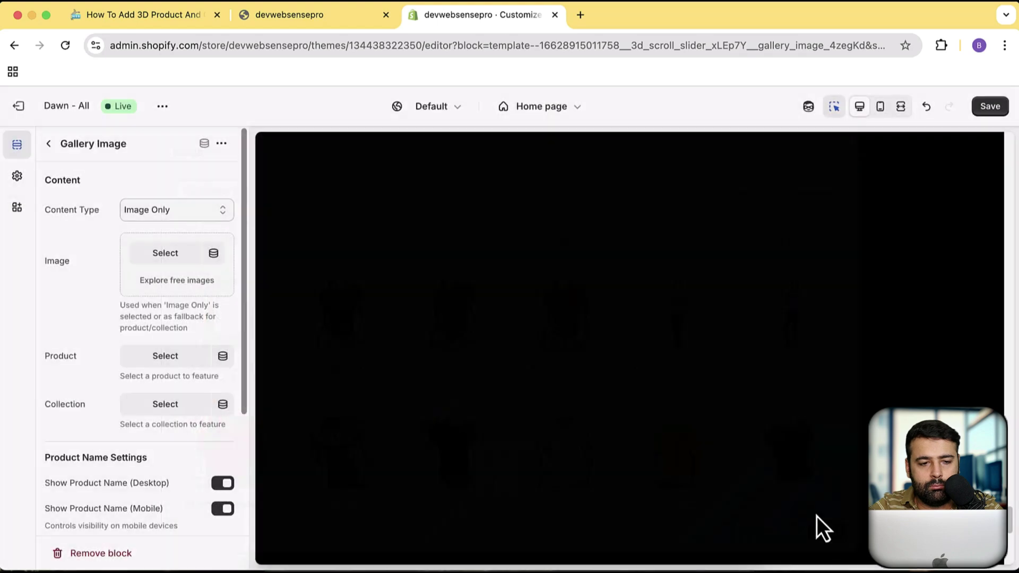
pyautogui.click(48, 144)
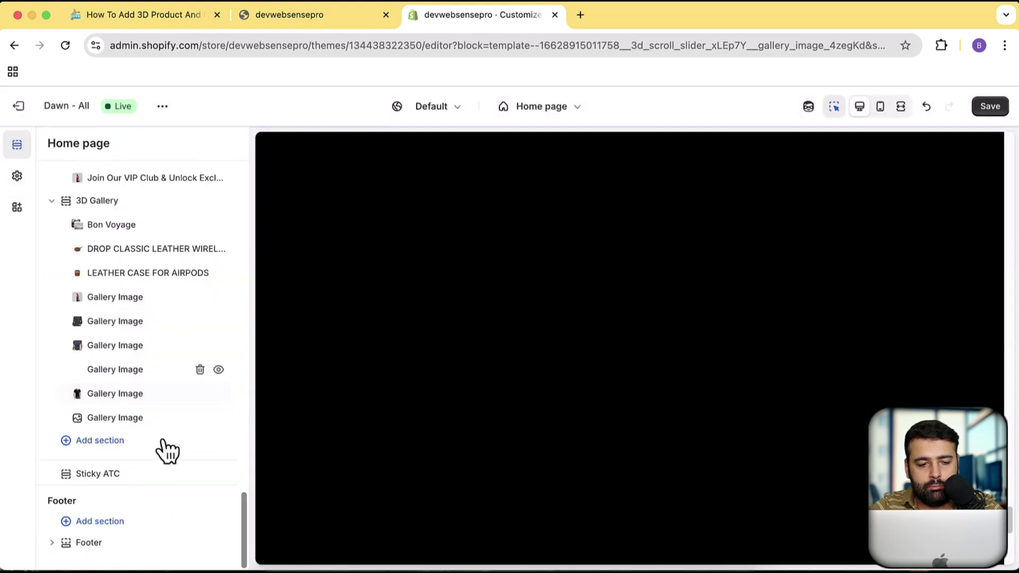
# - Select the green T-shirt image, i_71, for the last Gallery Image block and save the theme
pyautogui.click(144, 420)
pyautogui.click(181, 258)
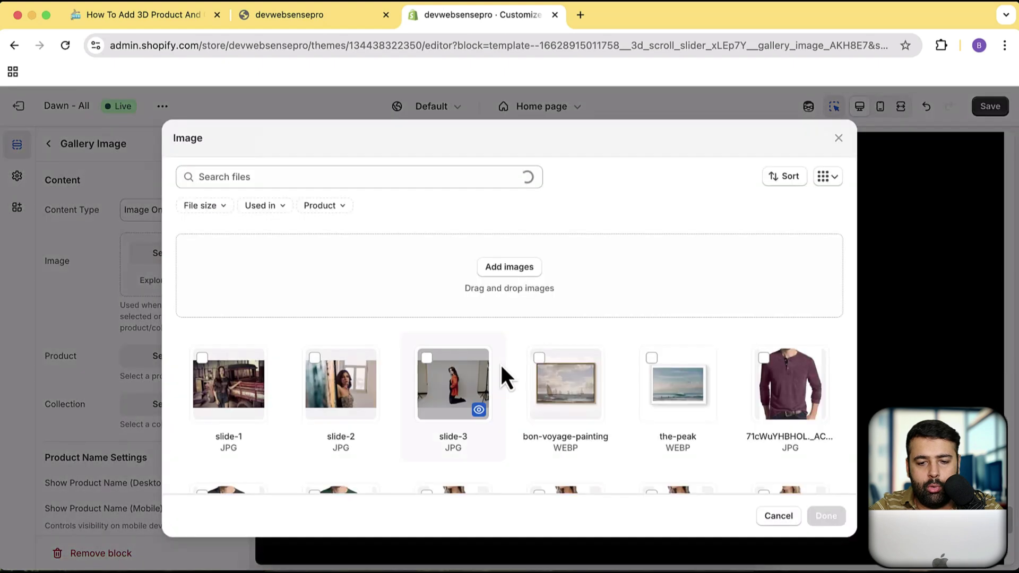
pyautogui.scroll(-10, 603, 340)
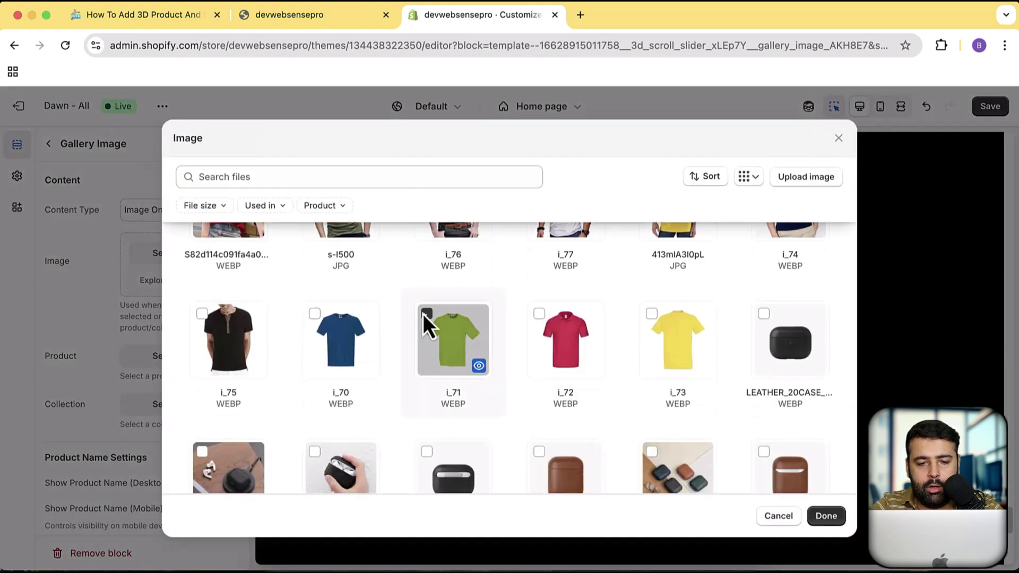
pyautogui.click(828, 518)
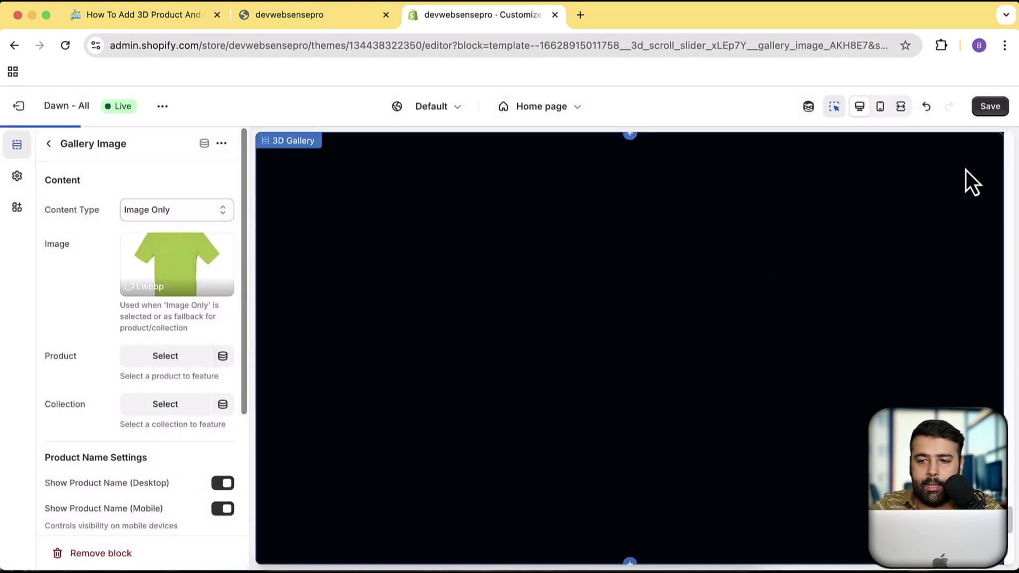
pyautogui.click(992, 106)
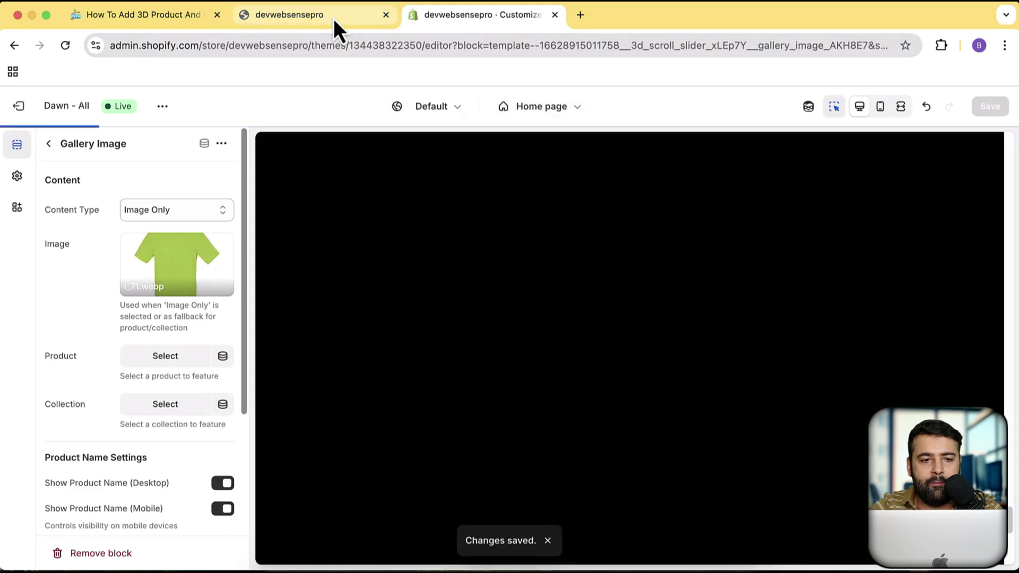
# - Switch to the live storefront, reload it and examine the new images in the 3D gallery
pyautogui.click(333, 18)
pyautogui.click(371, 37)
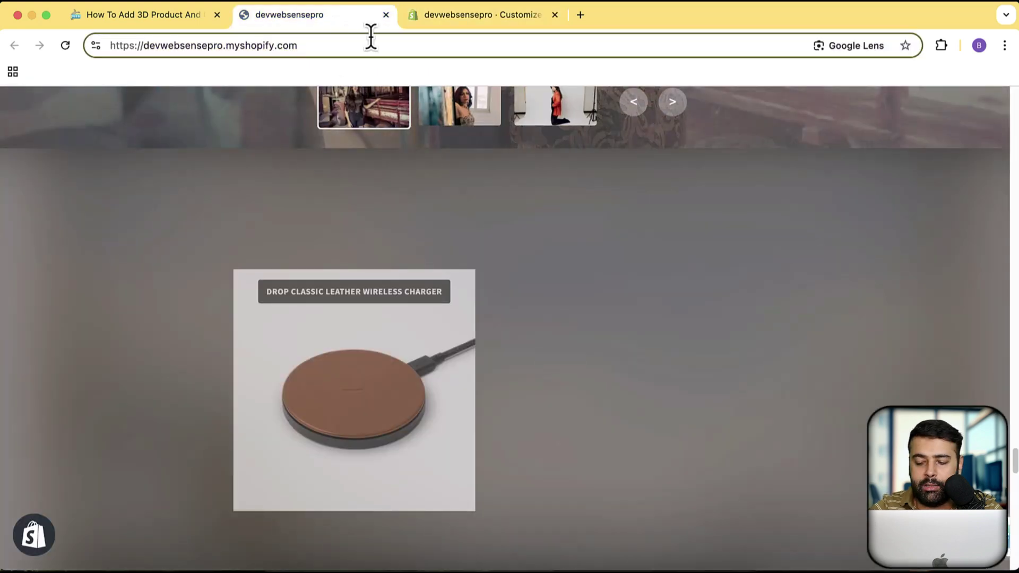
pyautogui.press('Return')
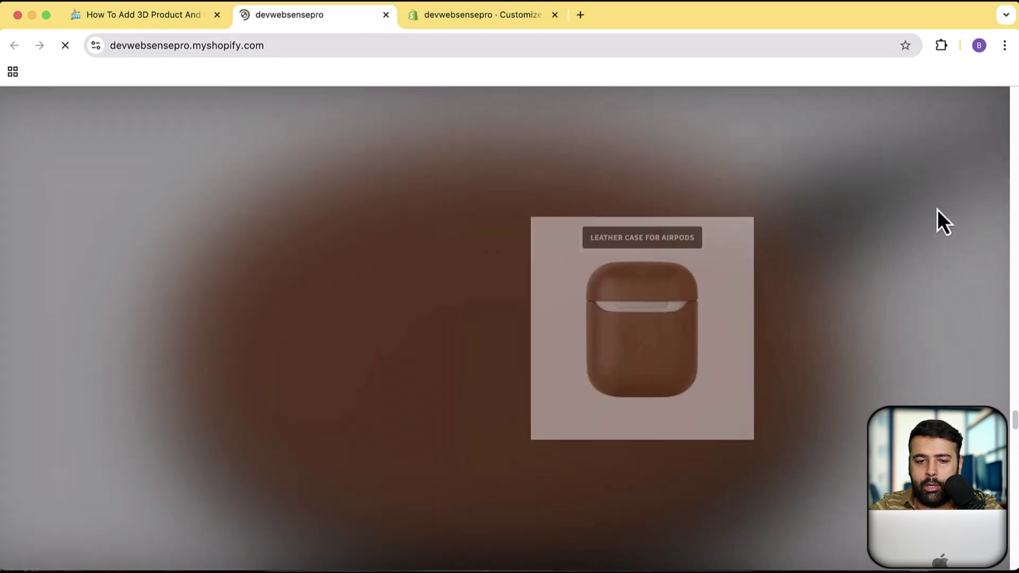
pyautogui.scroll(-3, 938, 210)
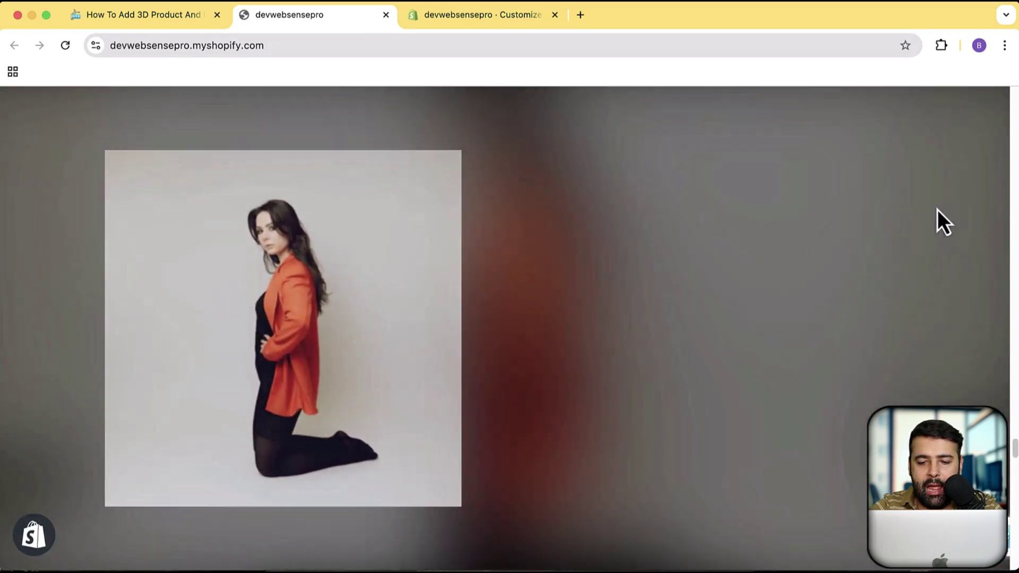
# - Finish viewing the storefront gallery, return to the theme editor and exit it to the store's Themes page
pyautogui.scroll(-3, 937, 209)
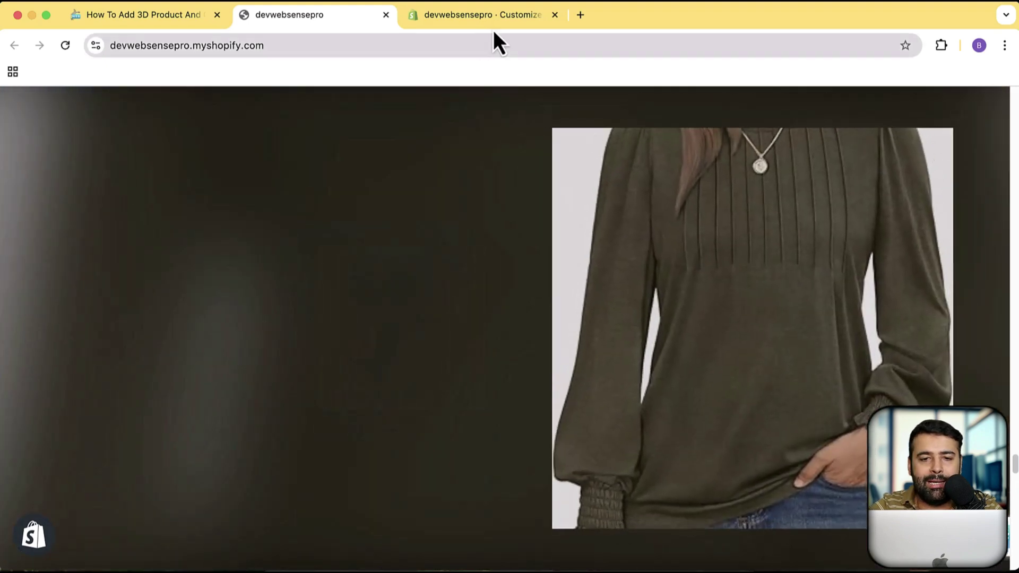
pyautogui.click(501, 24)
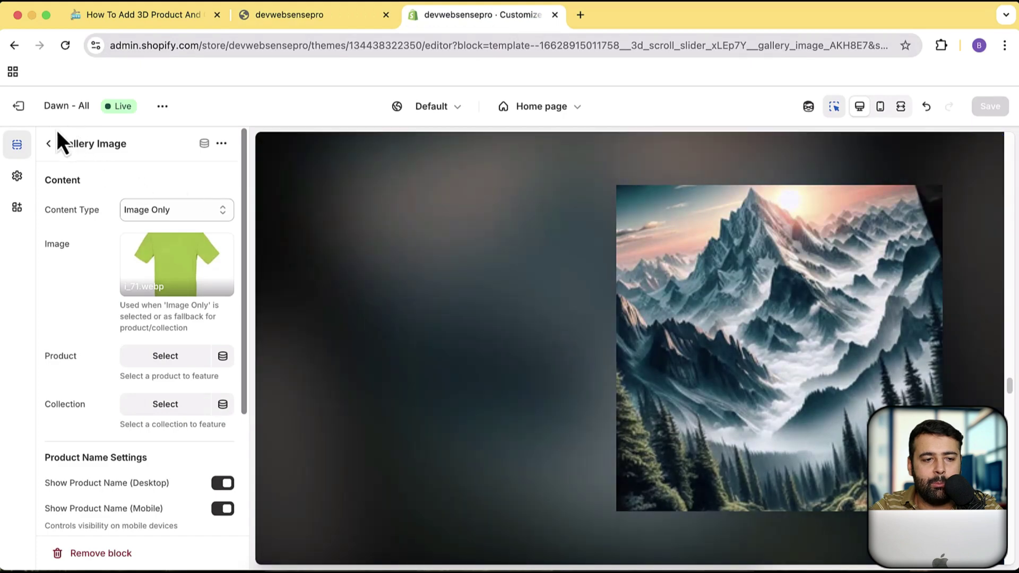
pyautogui.click(28, 109)
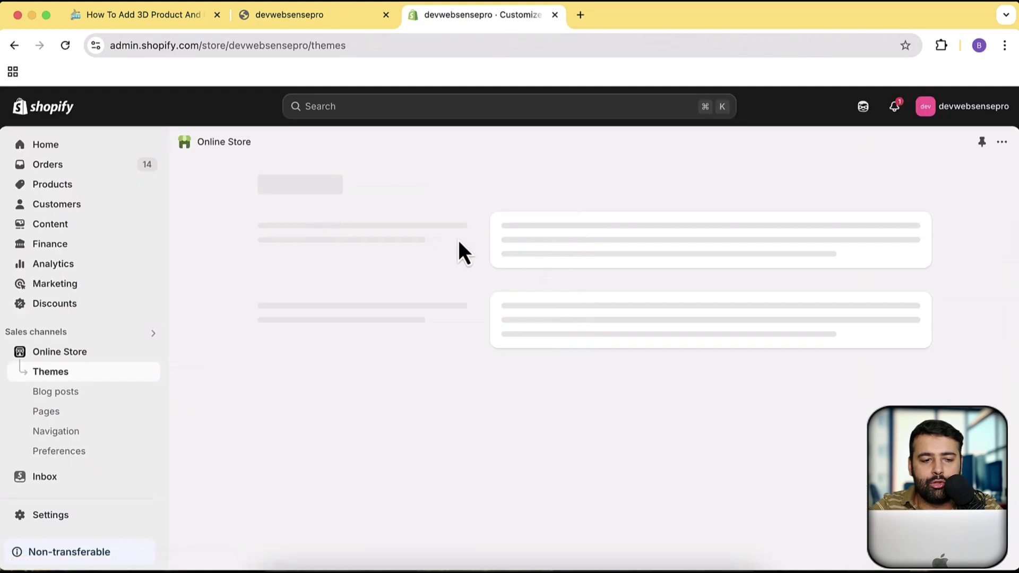
# - Add the free Refresh theme to the theme library and publish it as the current theme
pyautogui.scroll(-15, 965, 220)
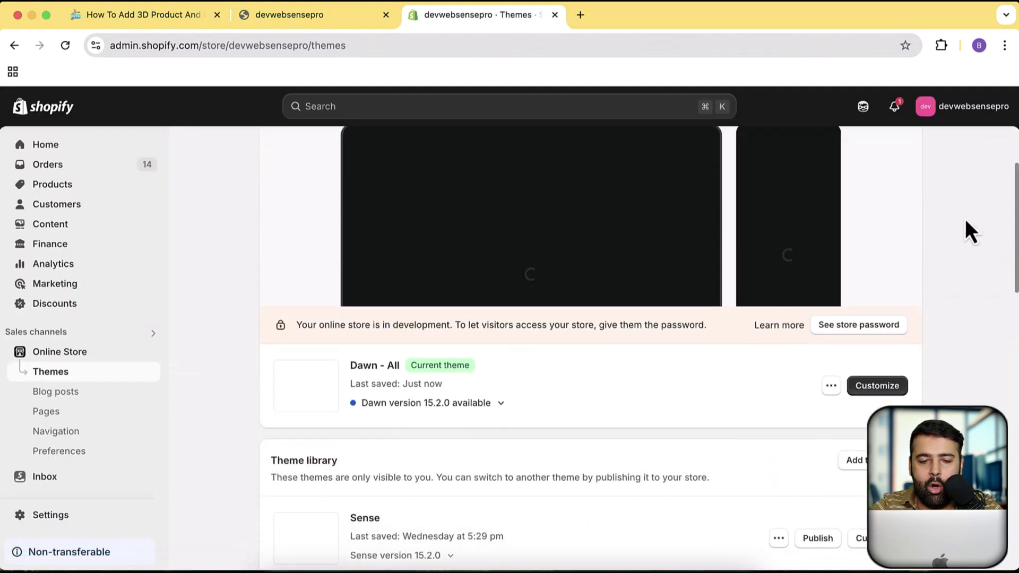
pyautogui.scroll(-1, 965, 219)
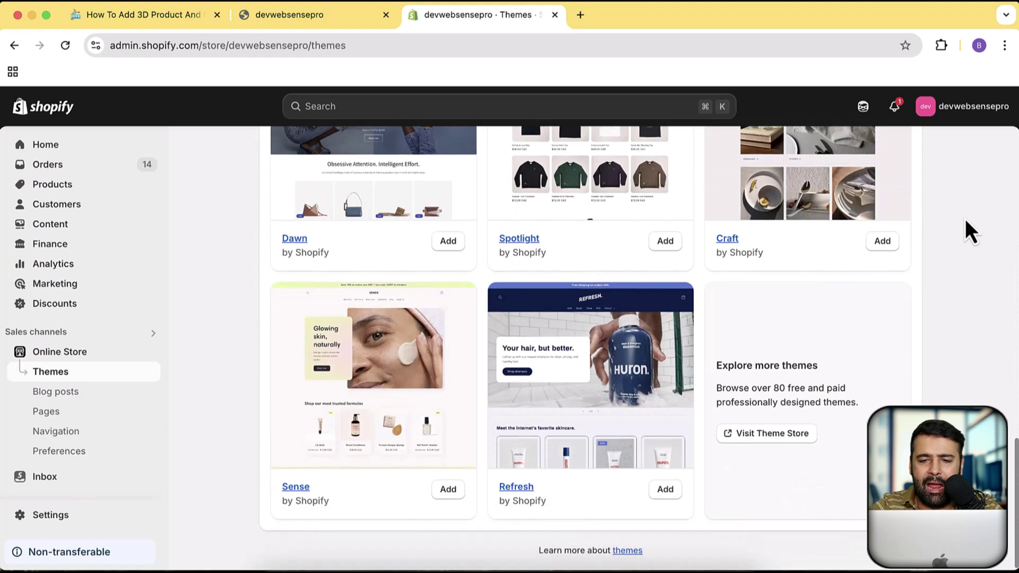
pyautogui.scroll(2, 965, 219)
pyautogui.scroll(1, 965, 219)
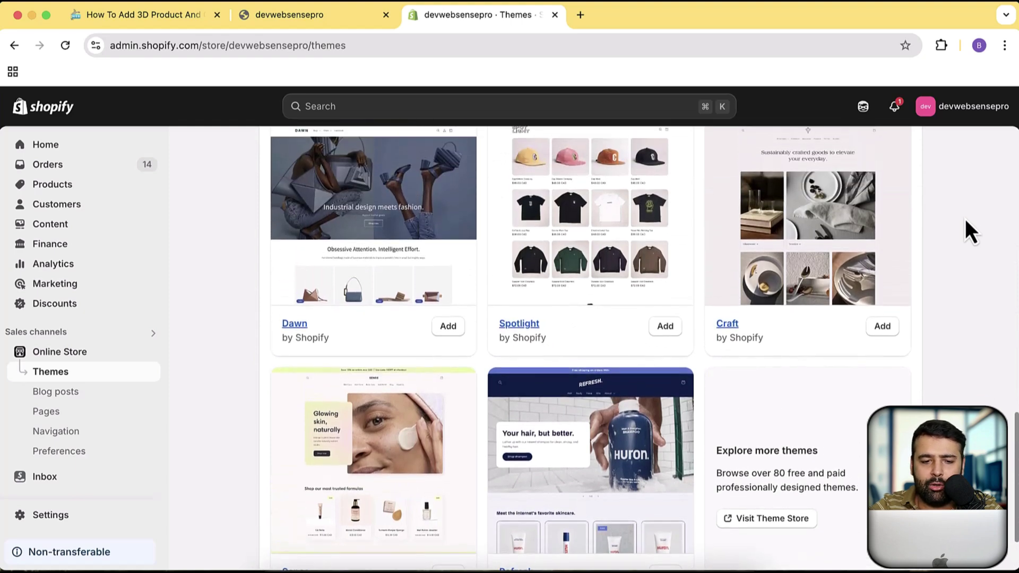
pyautogui.scroll(-3, 853, 250)
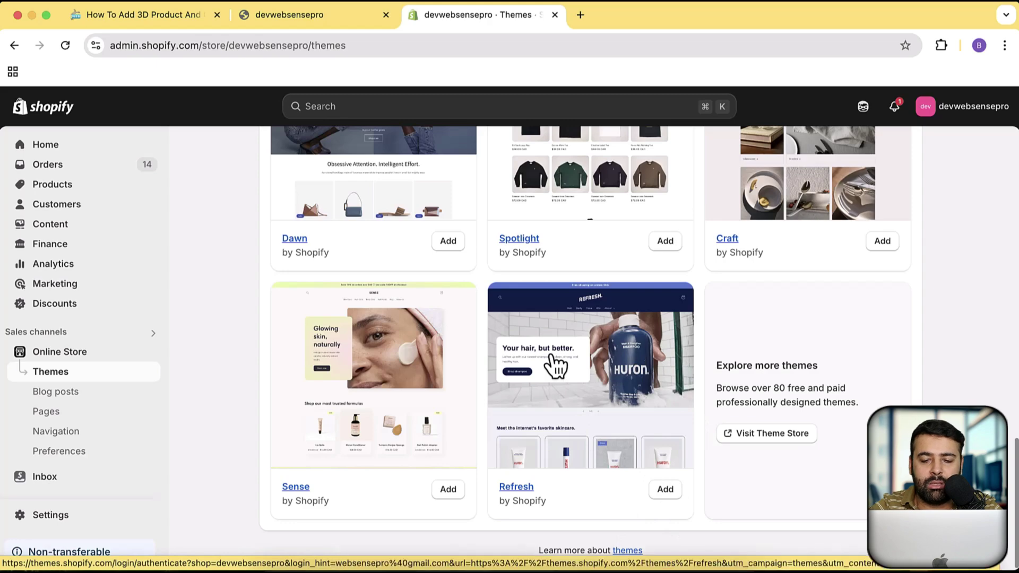
pyautogui.click(673, 491)
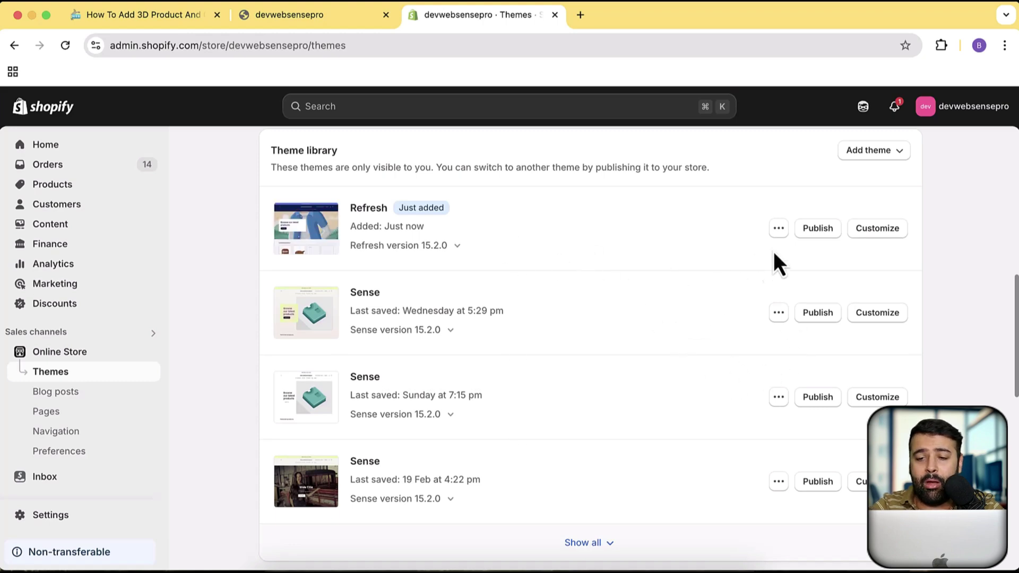
pyautogui.click(821, 237)
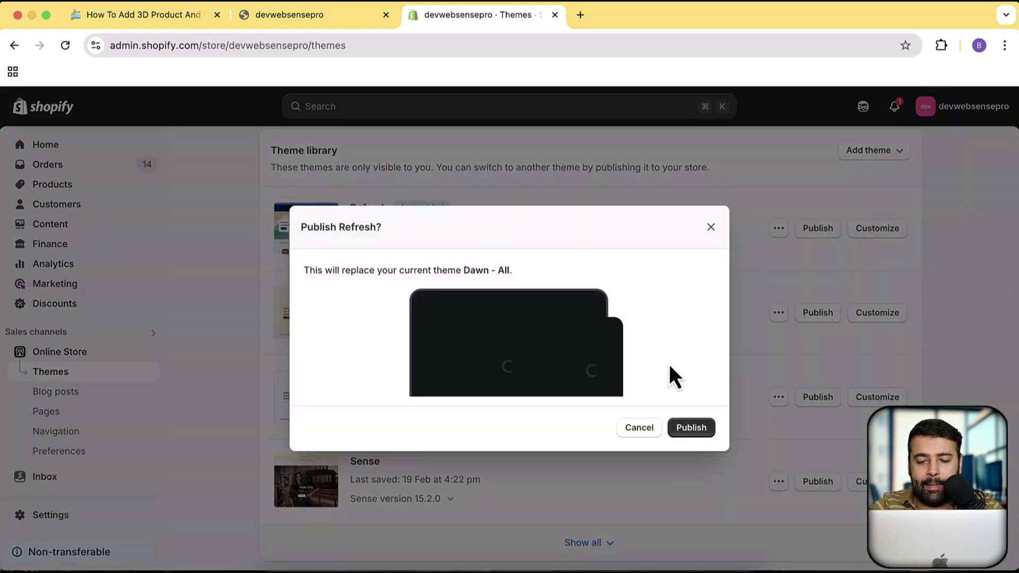
pyautogui.click(688, 428)
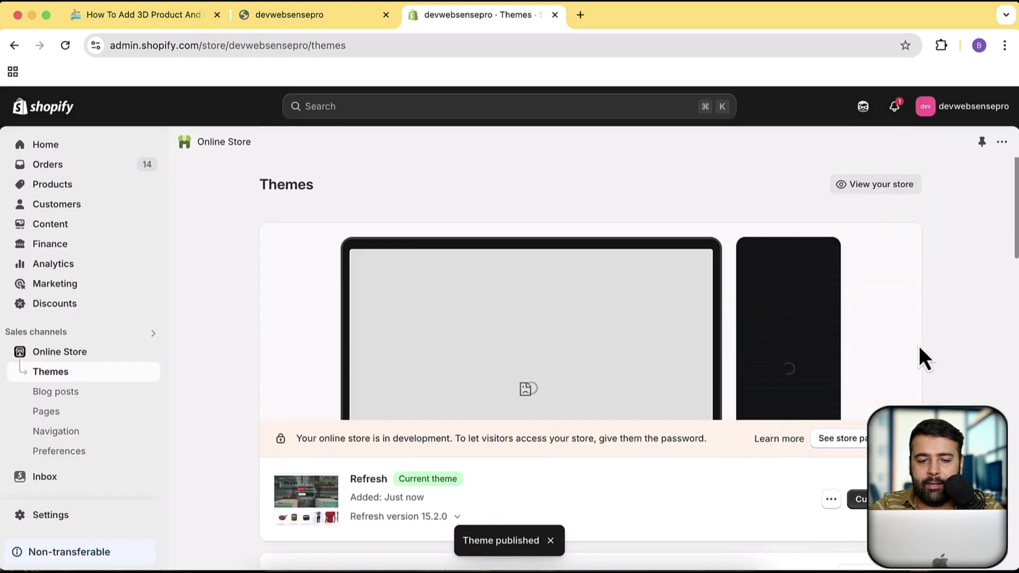
# - Preview the Refresh theme, replace the old storefront tab with the preview and look over its home page
pyautogui.scroll(-2, 919, 346)
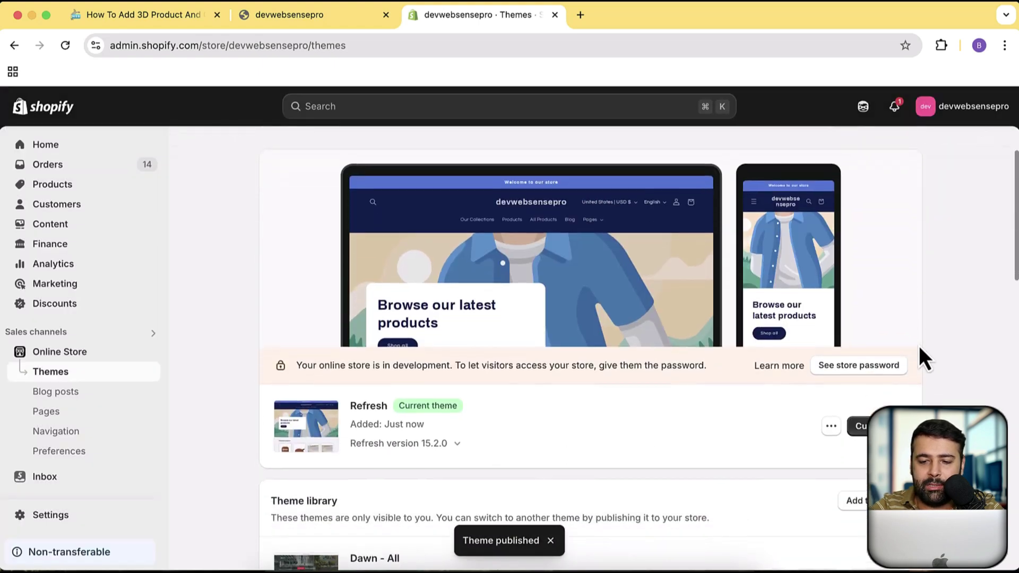
pyautogui.click(831, 426)
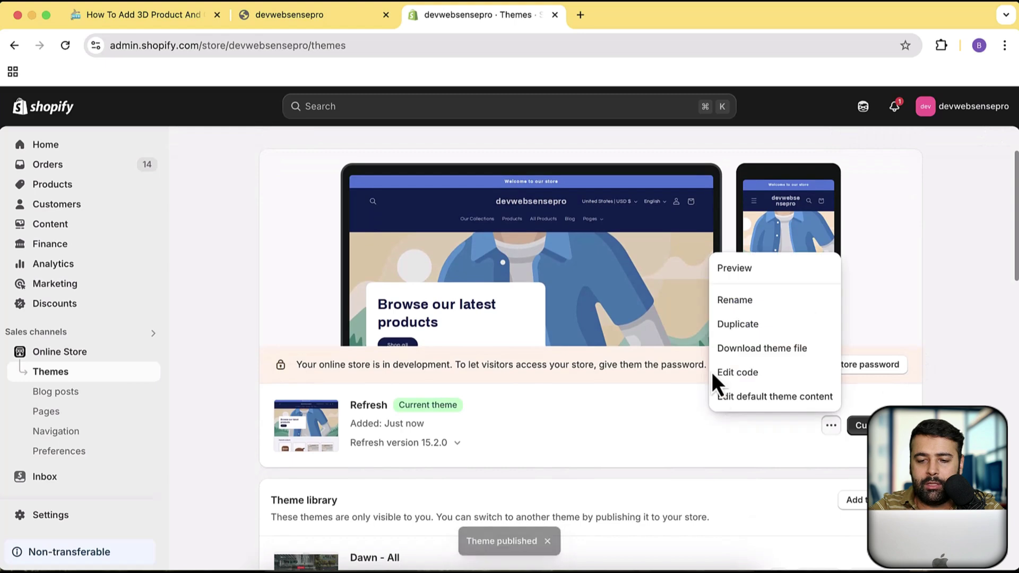
pyautogui.click(759, 276)
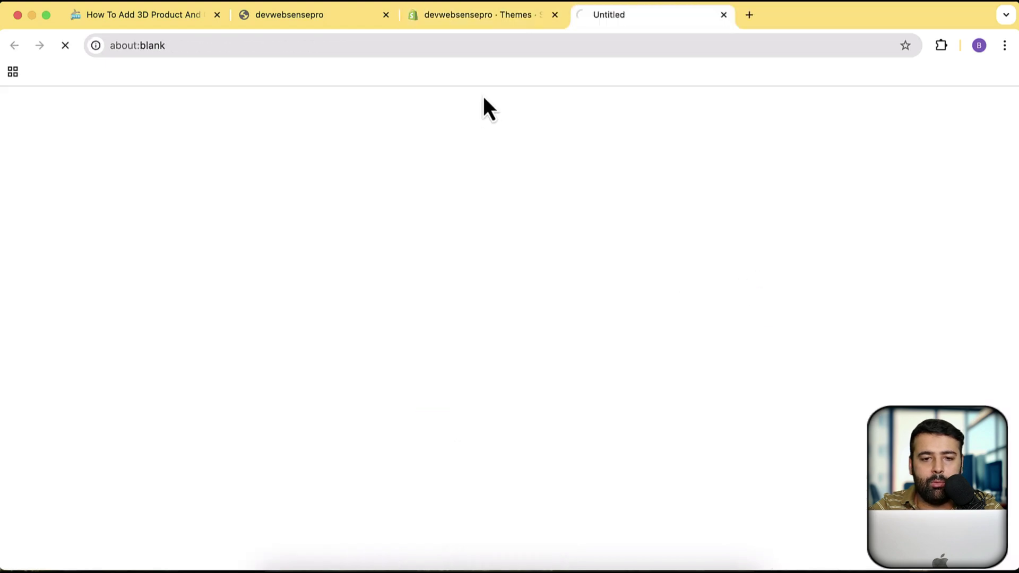
pyautogui.click(333, 21)
pyautogui.click(385, 16)
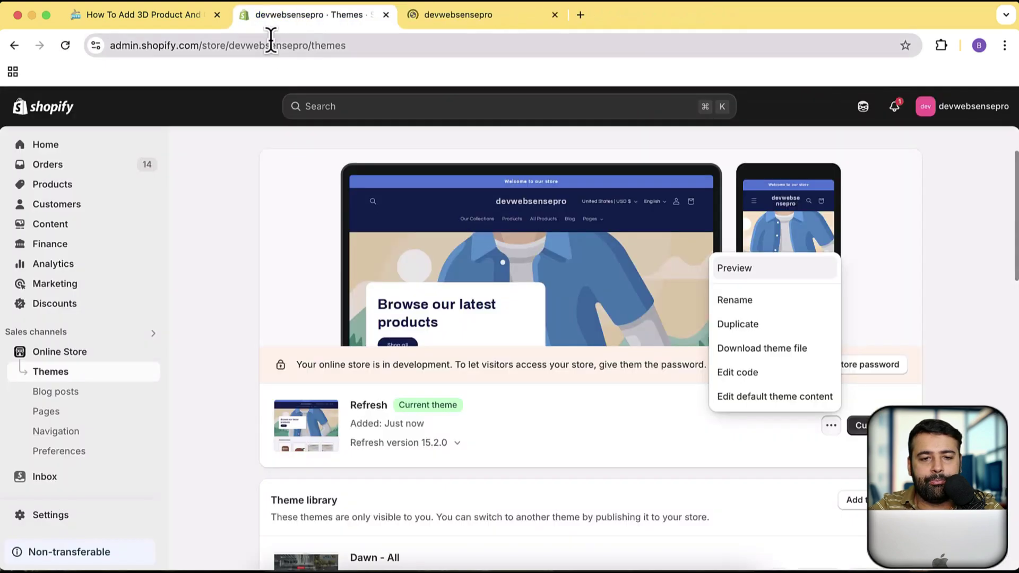
pyautogui.moveTo(432, 14); pyautogui.dragTo(304, 19)
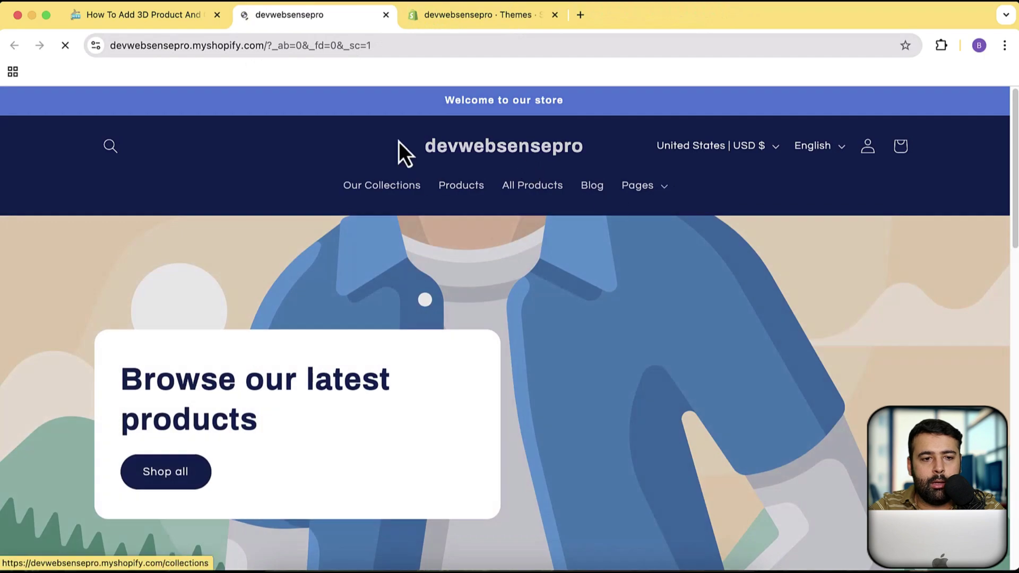
pyautogui.scroll(-10, 743, 264)
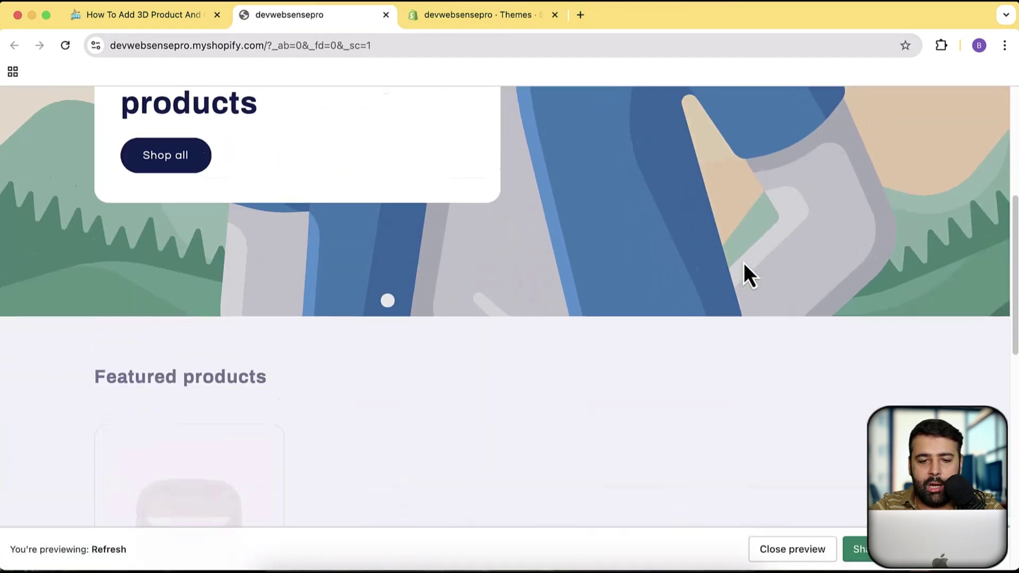
pyautogui.scroll(8, 744, 264)
pyautogui.scroll(5, 744, 263)
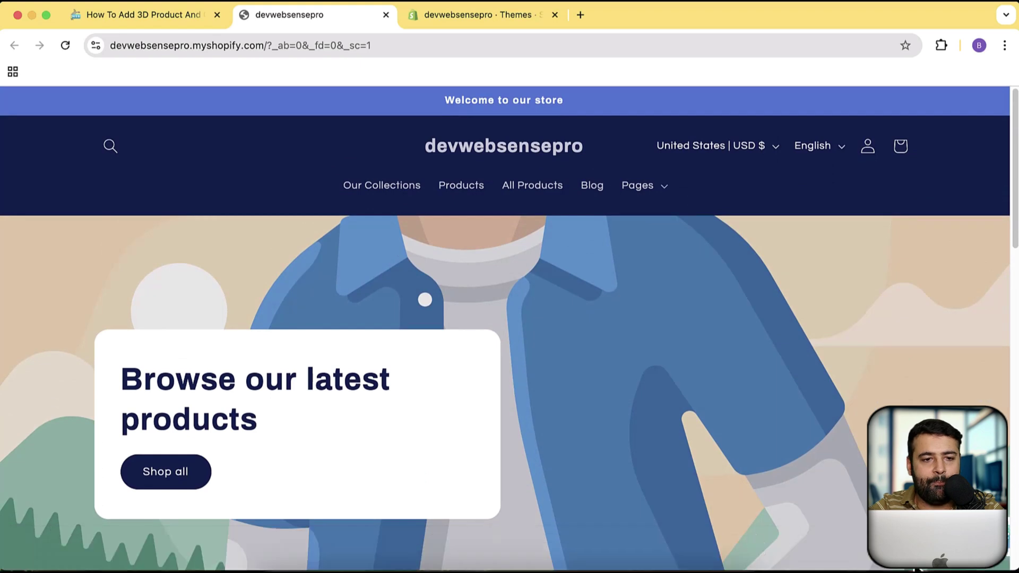
# - Check the section code instructions on the tutorial page and open the Refresh theme's code for editing
pyautogui.click(143, 14)
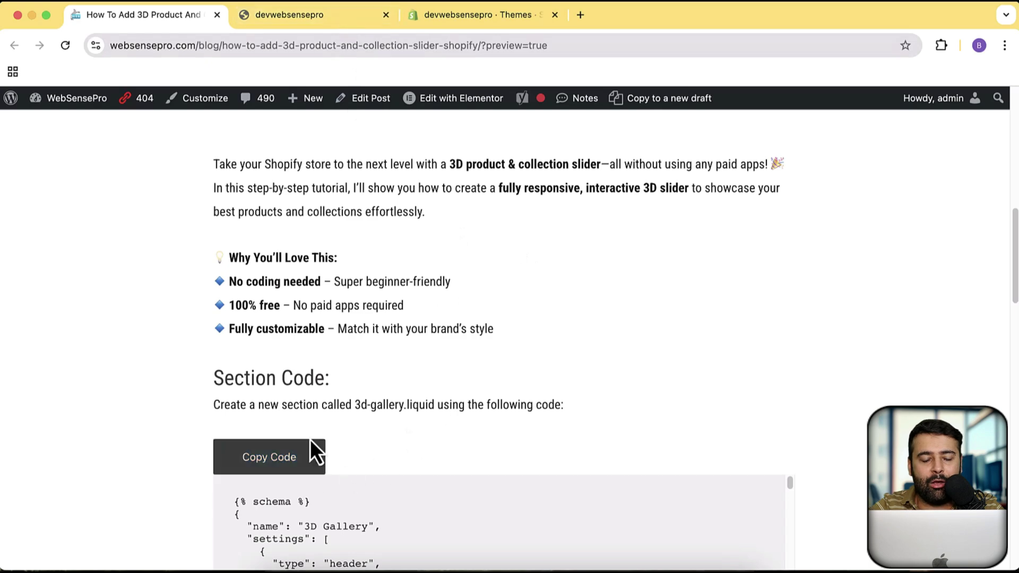
pyautogui.click(462, 15)
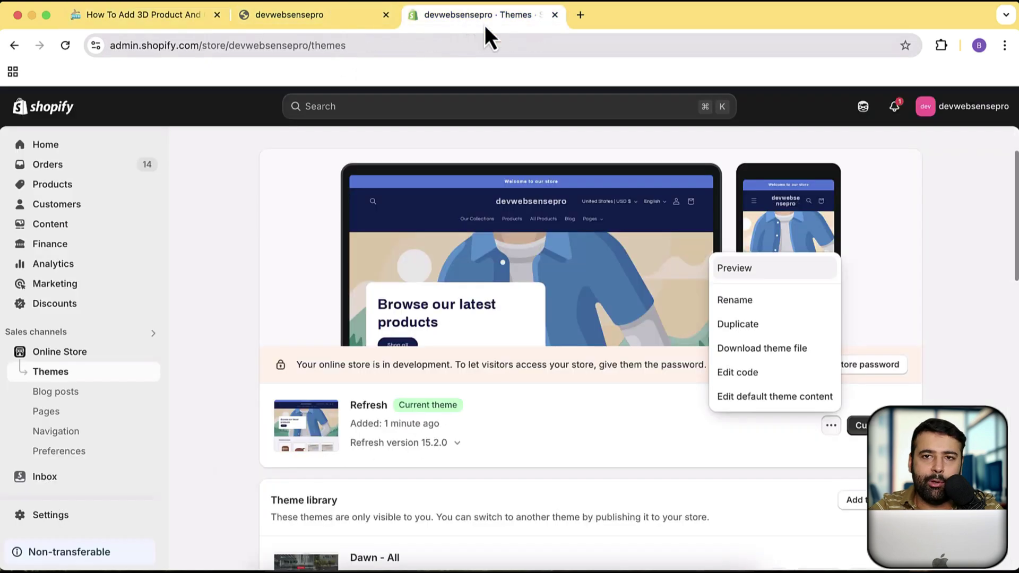
pyautogui.click(964, 264)
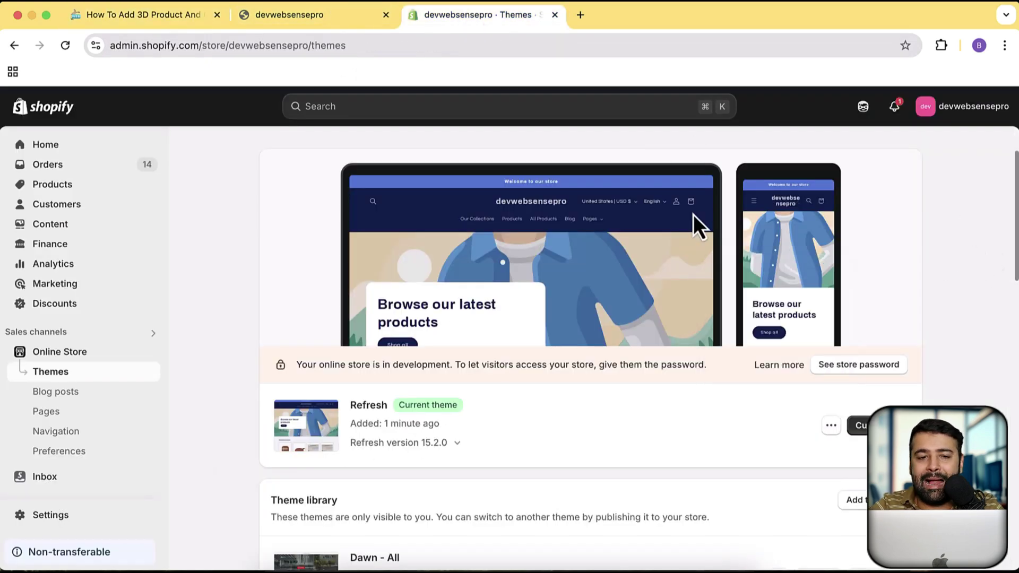
pyautogui.click(832, 427)
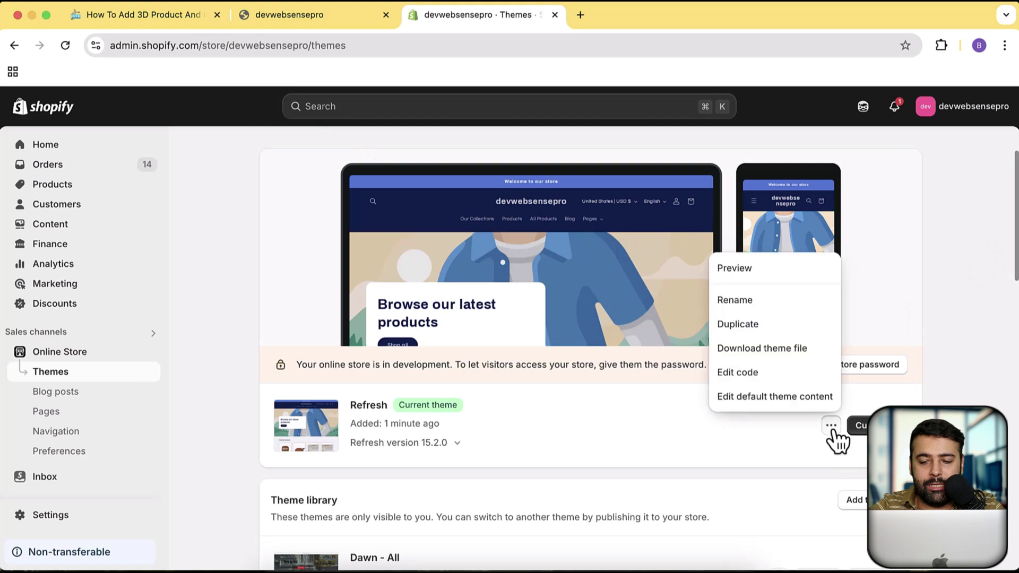
pyautogui.click(743, 376)
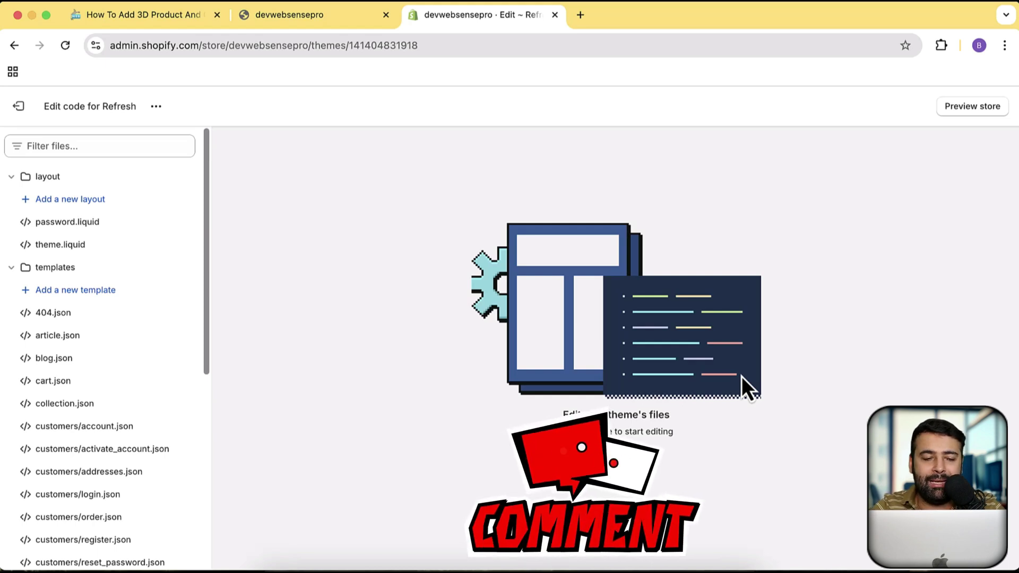
# - Filter the theme files by "theme", view theme.liquid in the layout folder and close it
pyautogui.click(90, 150)
pyautogui.write('theme')
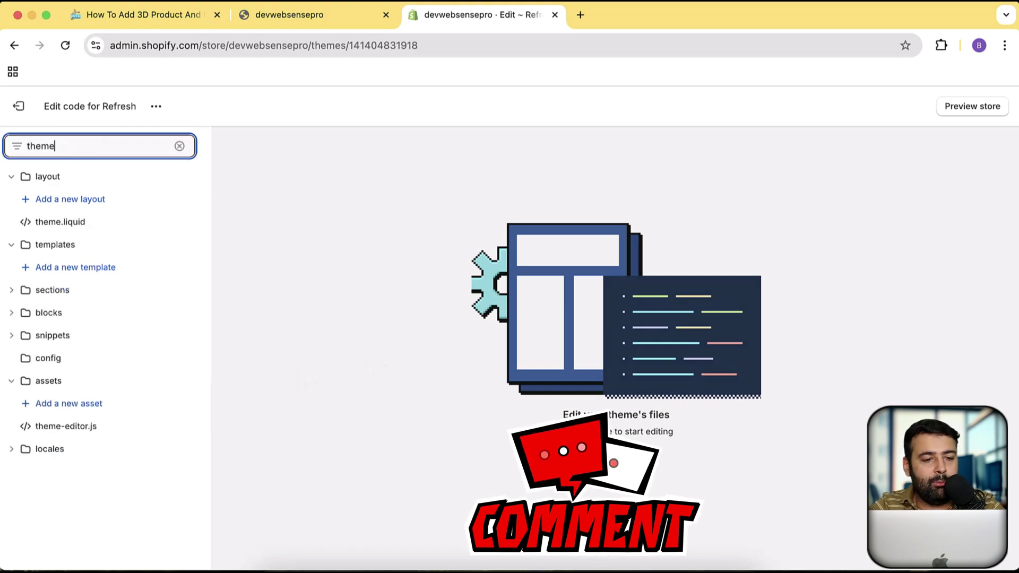
pyautogui.click(98, 231)
pyautogui.click(331, 153)
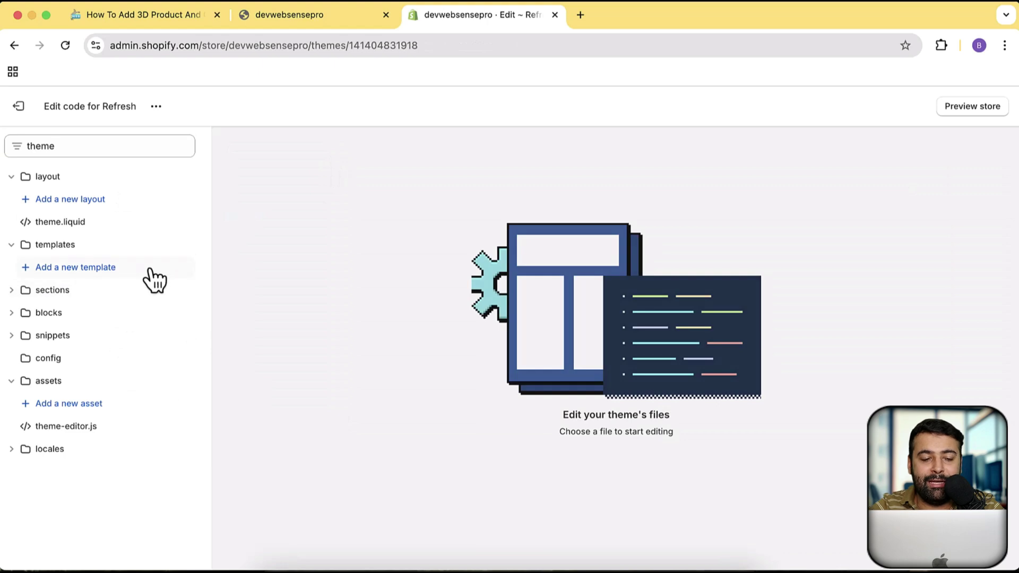
# - Create a new liquid section file named 3d-gallery in the sections folder
pyautogui.click(16, 292)
pyautogui.click(105, 316)
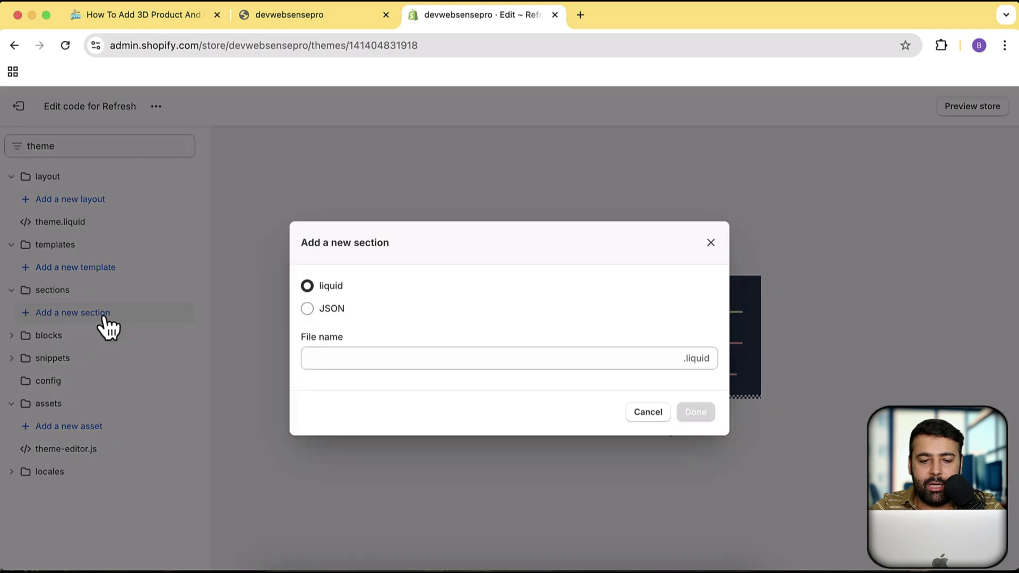
pyautogui.click(394, 361)
pyautogui.write('3d-gallery')
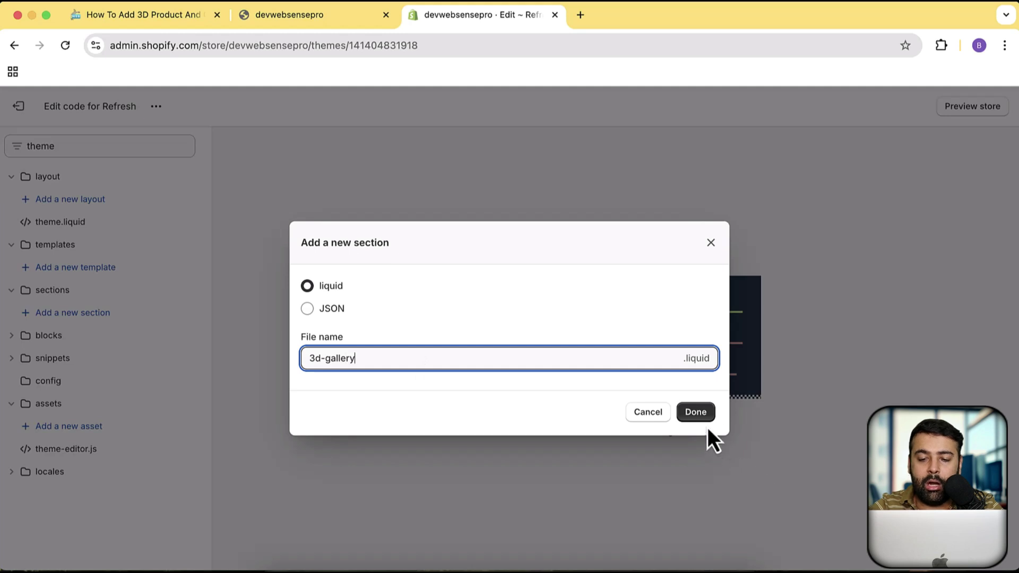
pyautogui.click(698, 413)
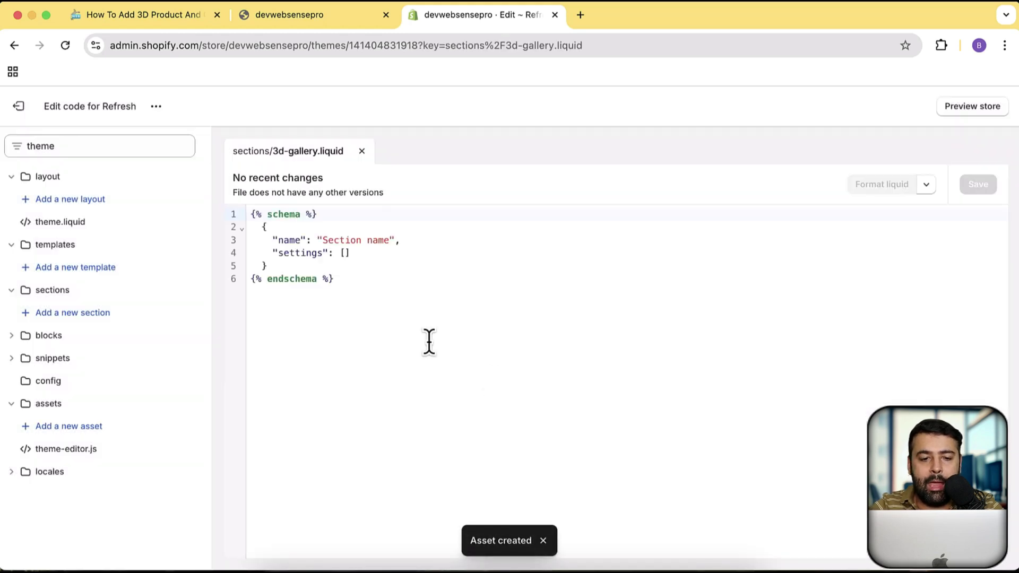
# - Replace the default code in 3d-gallery.liquid with the section code copied from the tutorial page and save the file
pyautogui.click(428, 305)
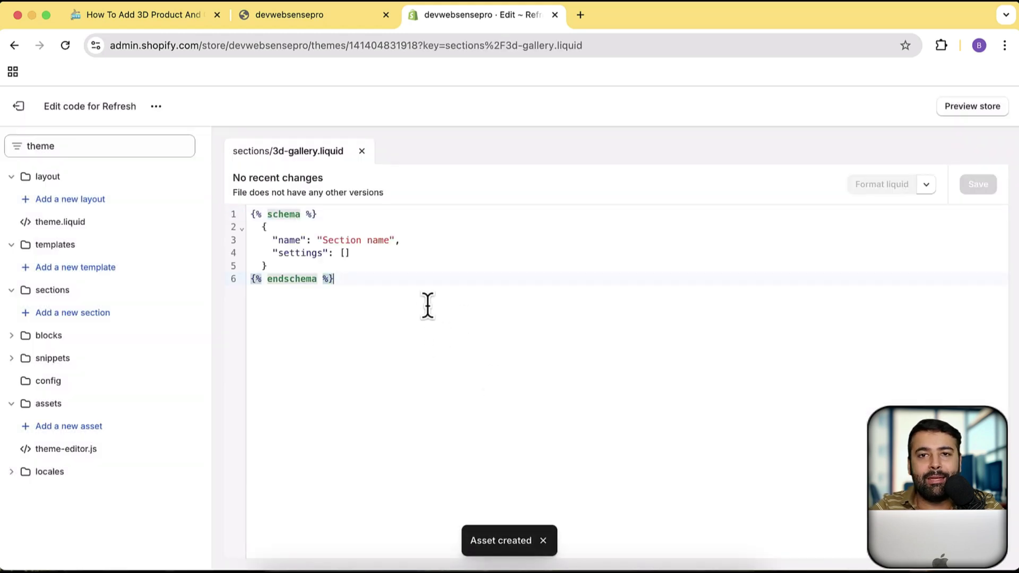
pyautogui.press('super+a')
pyautogui.press('BackSpace')
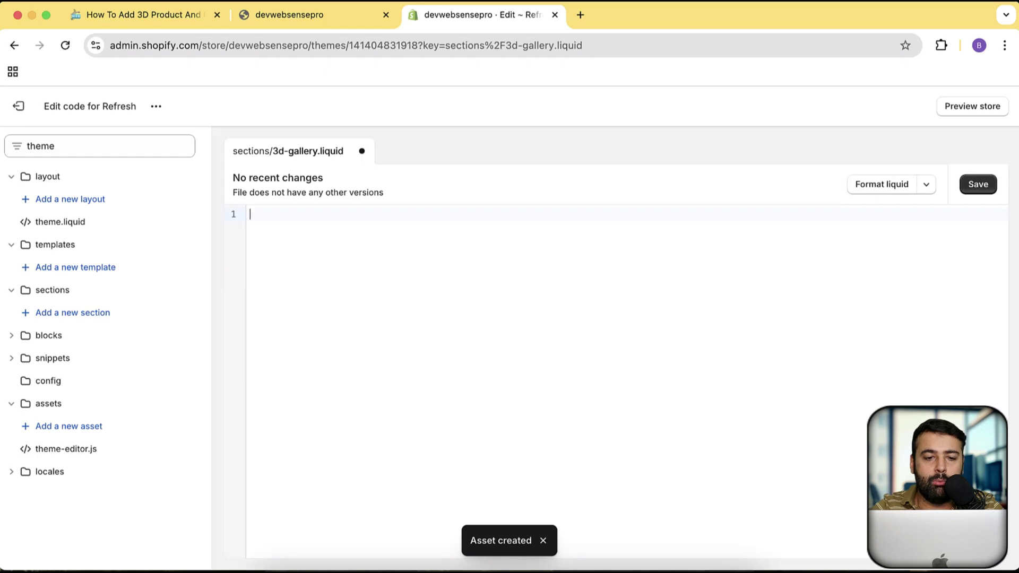
pyautogui.click(177, 19)
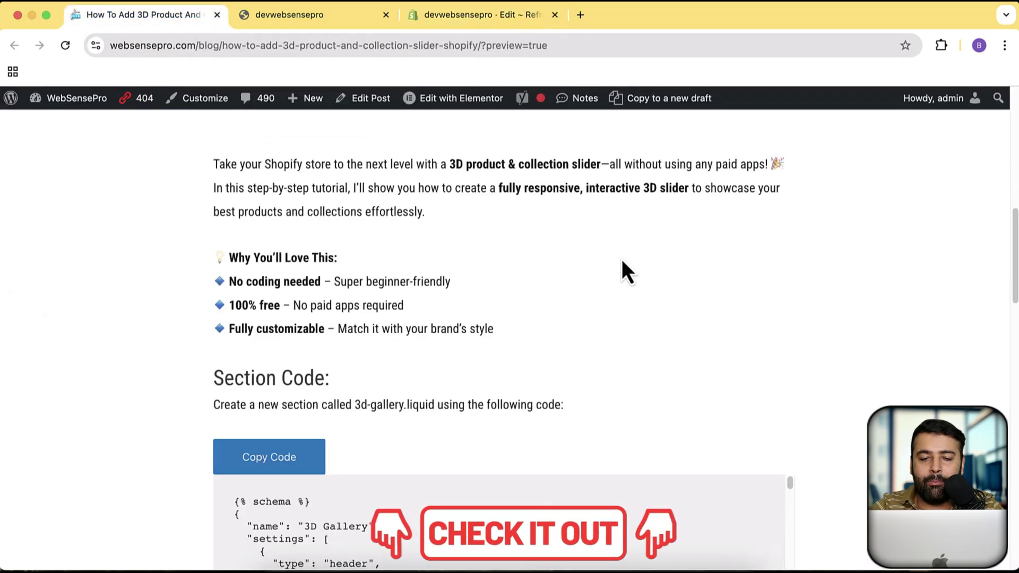
pyautogui.scroll(-5, 900, 300)
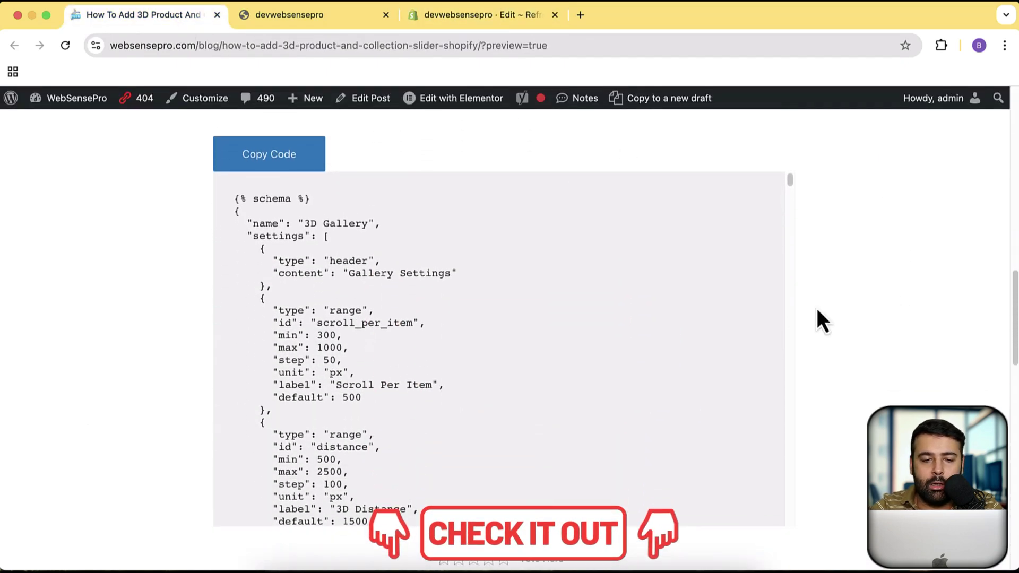
pyautogui.click(269, 165)
pyautogui.click(482, 16)
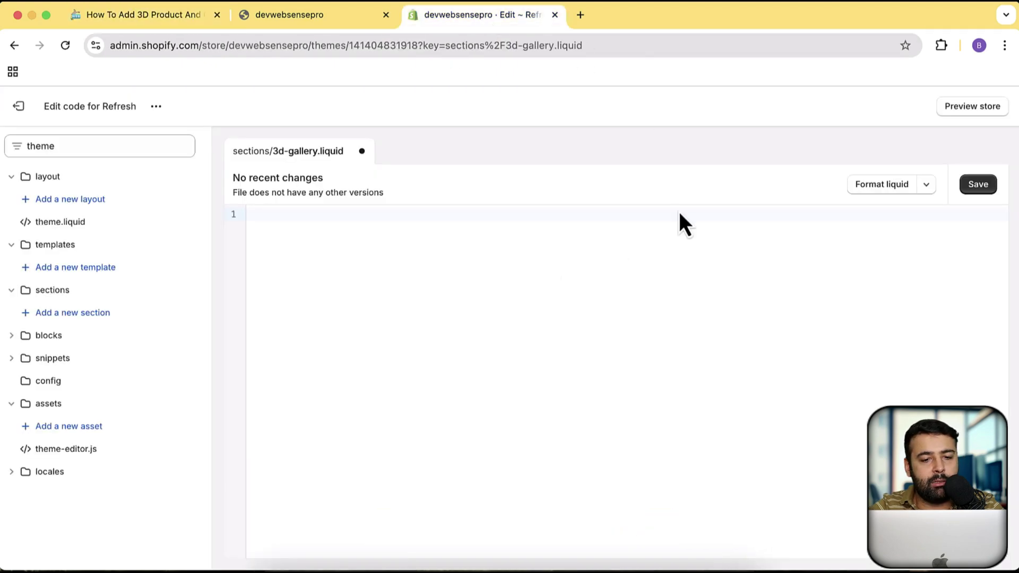
pyautogui.press('super+v')
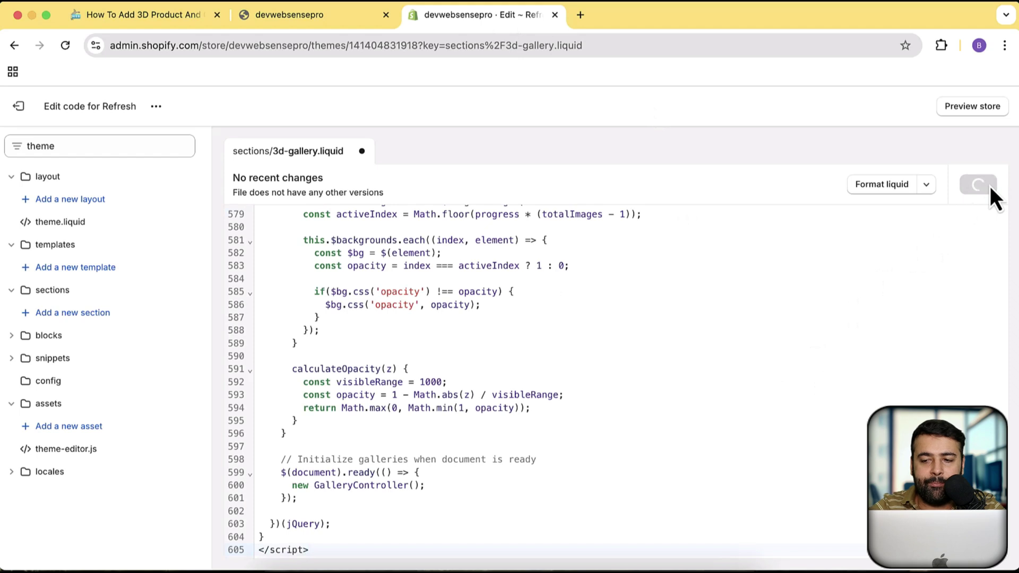
# - Open the Refresh theme's customizer in a new browser tab and switch to it
pyautogui.click(157, 106)
pyautogui.keyDown('super'); pyautogui.click(120, 140); pyautogui.keyUp('super')
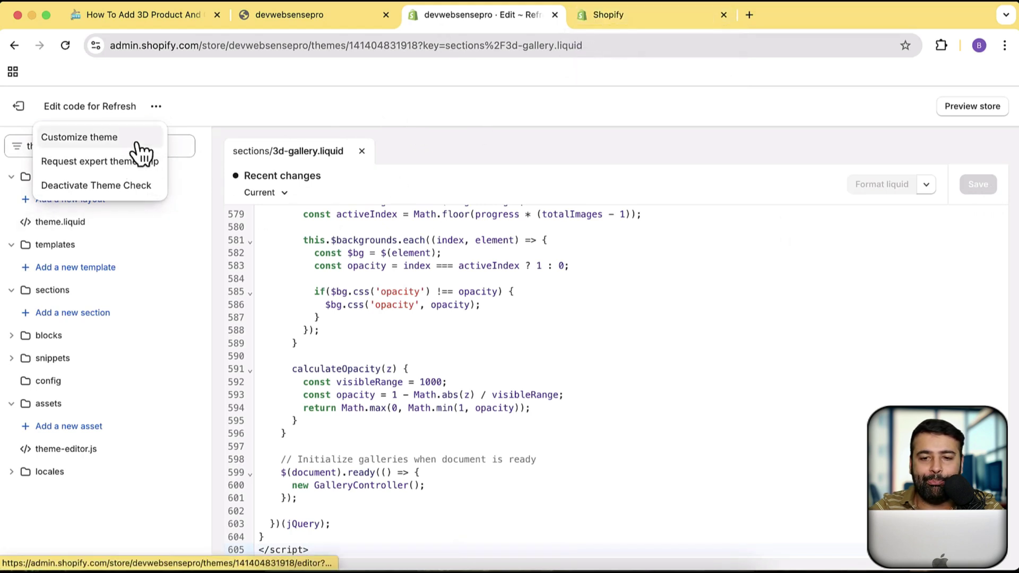
pyautogui.click(614, 14)
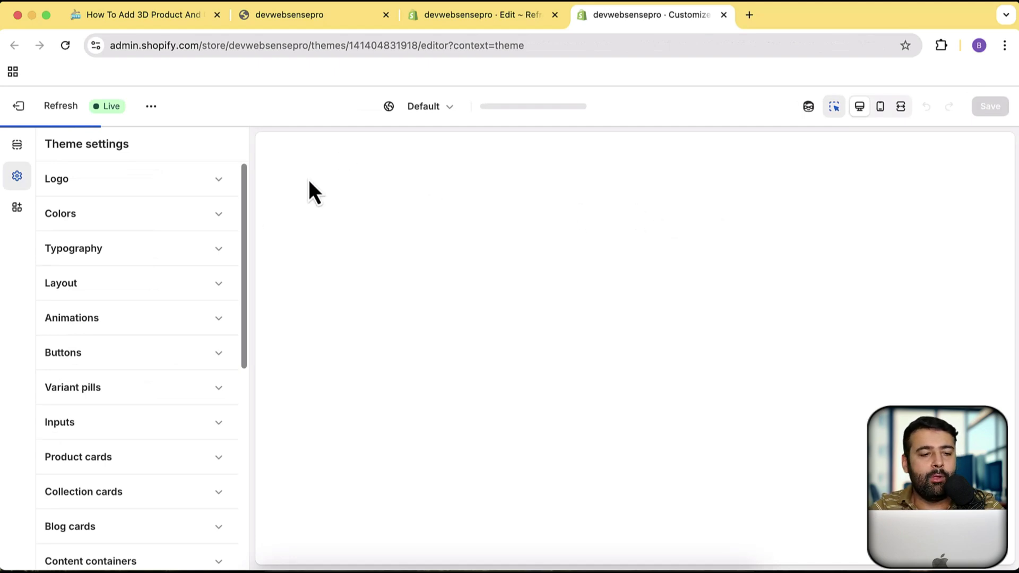
# - Search the available sections for "3d" and add the 3D Gallery section to the home page template
pyautogui.click(18, 144)
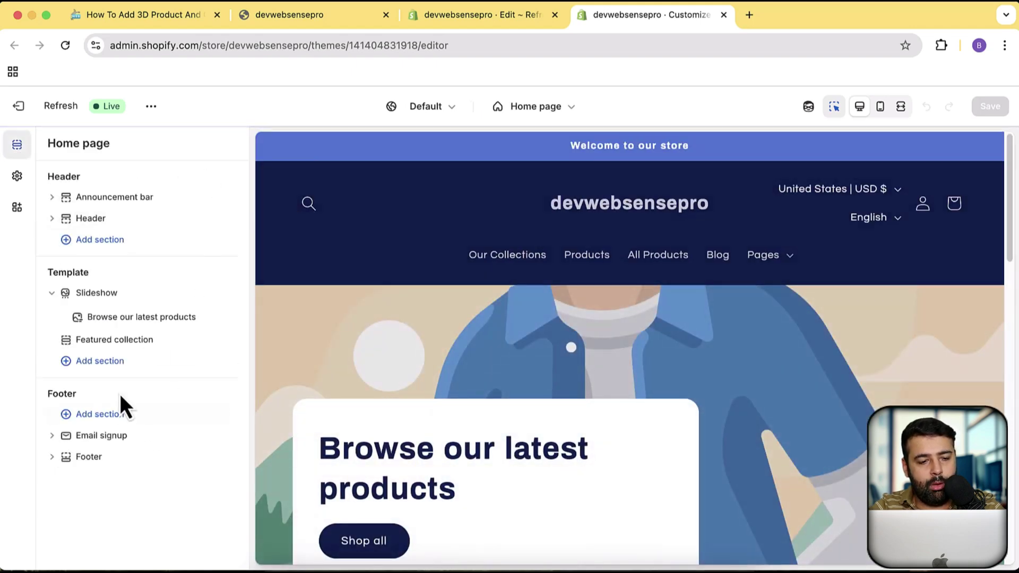
pyautogui.click(114, 360)
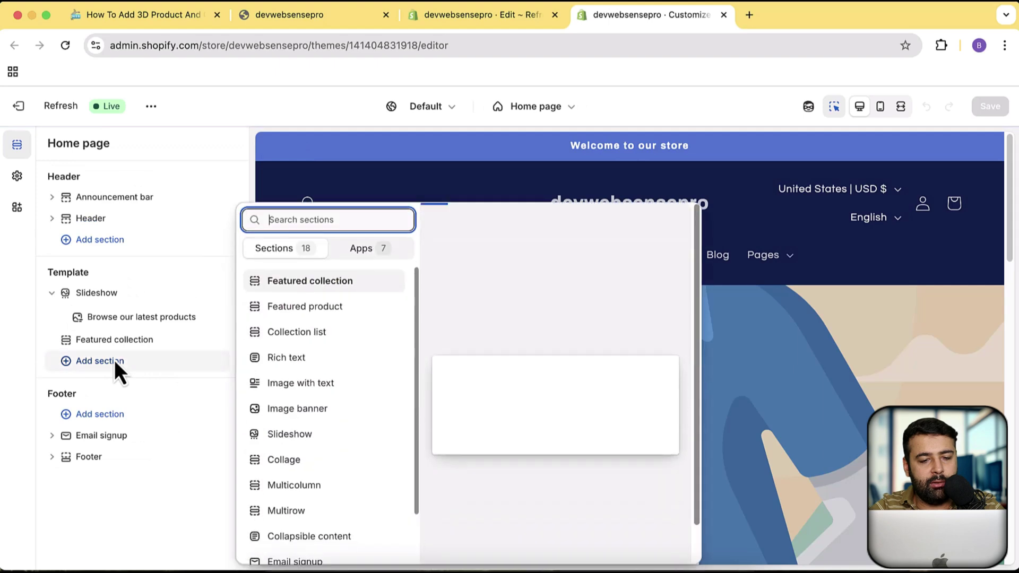
pyautogui.scroll(-4, 321, 351)
pyautogui.scroll(-2, 332, 425)
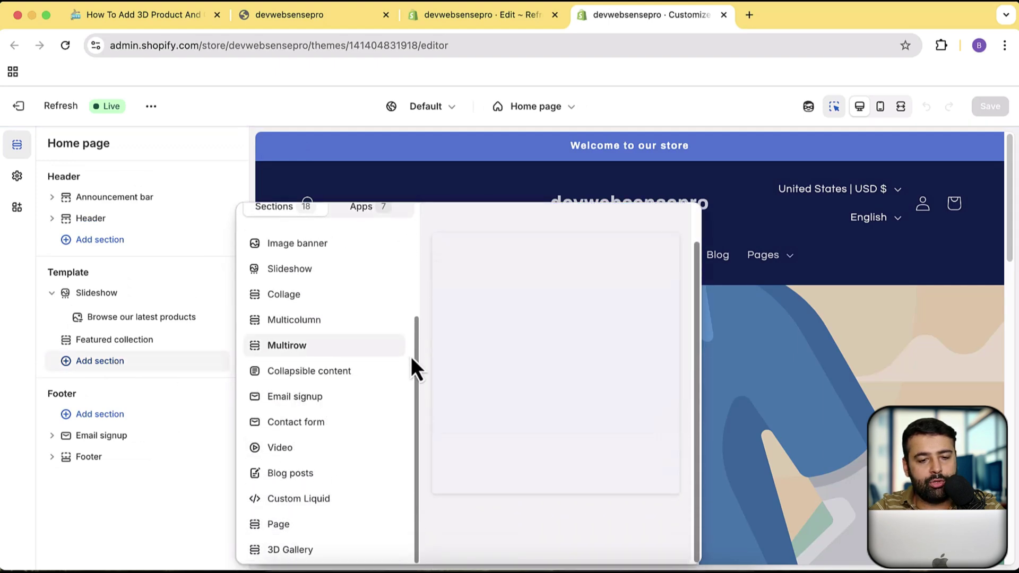
pyautogui.scroll(5, 319, 276)
pyautogui.click(342, 218)
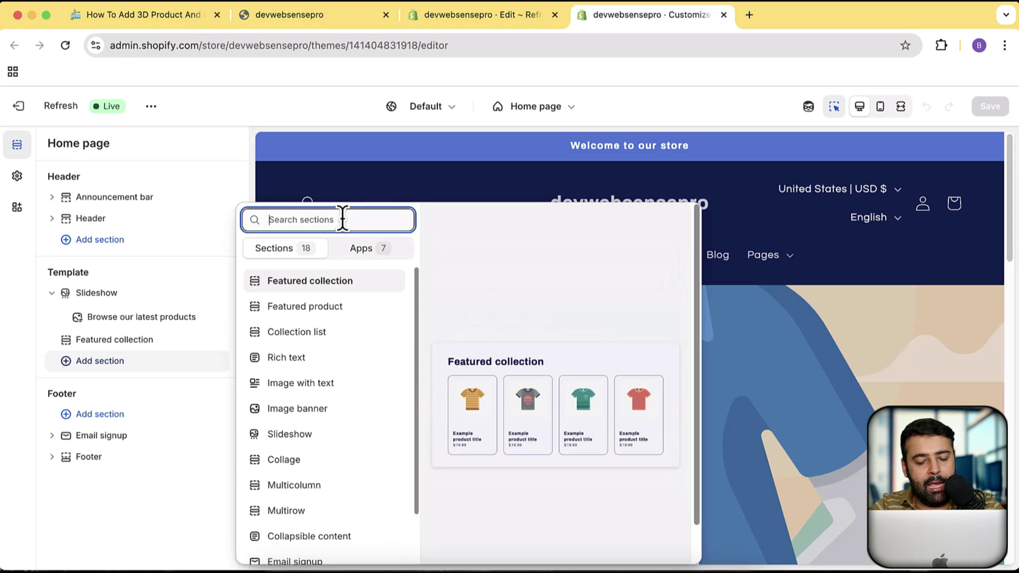
pyautogui.write('3d')
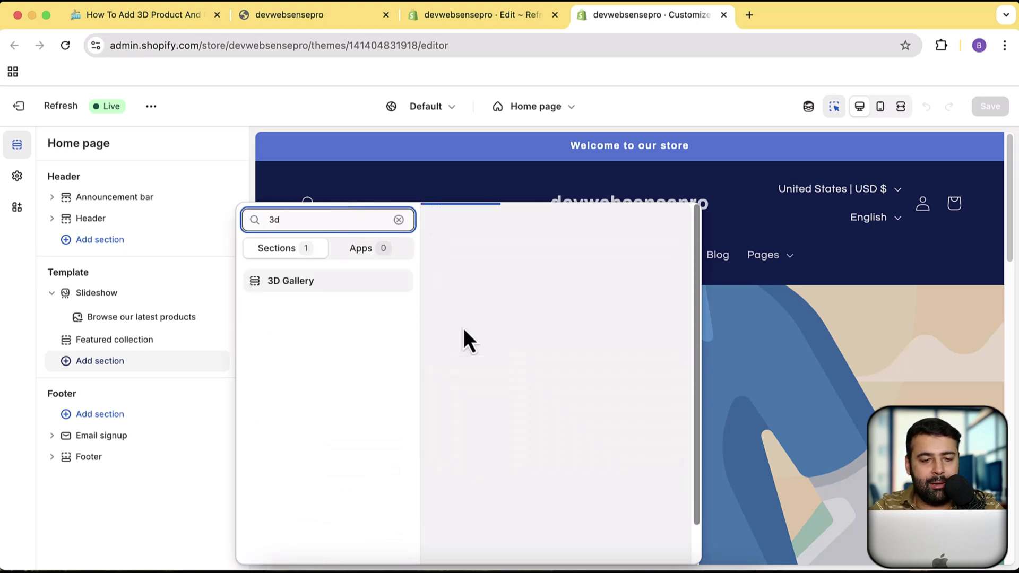
pyautogui.click(343, 284)
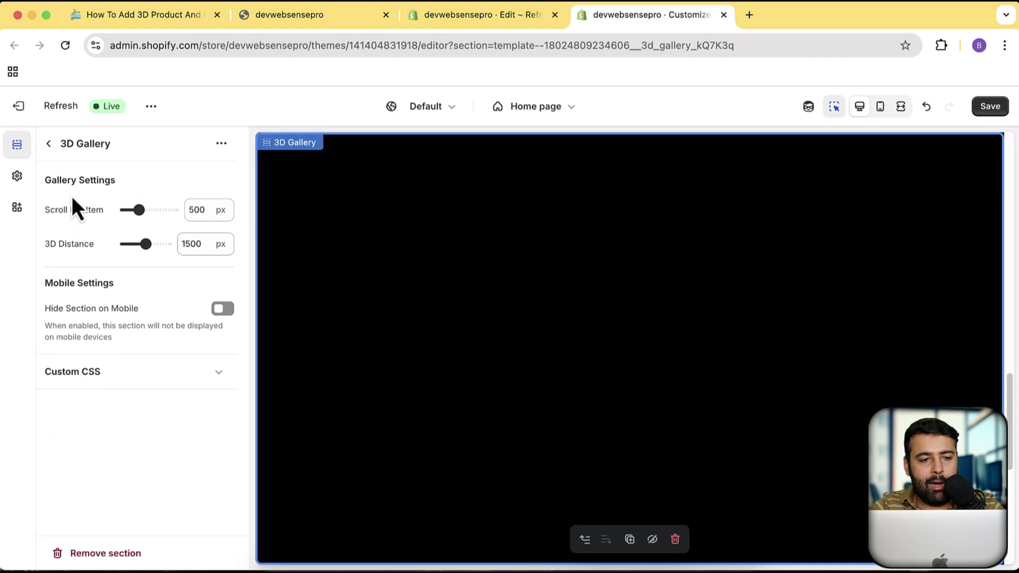
# - Set slide-2.jpg as the image of the 3D Gallery's first Gallery Image block
pyautogui.click(48, 144)
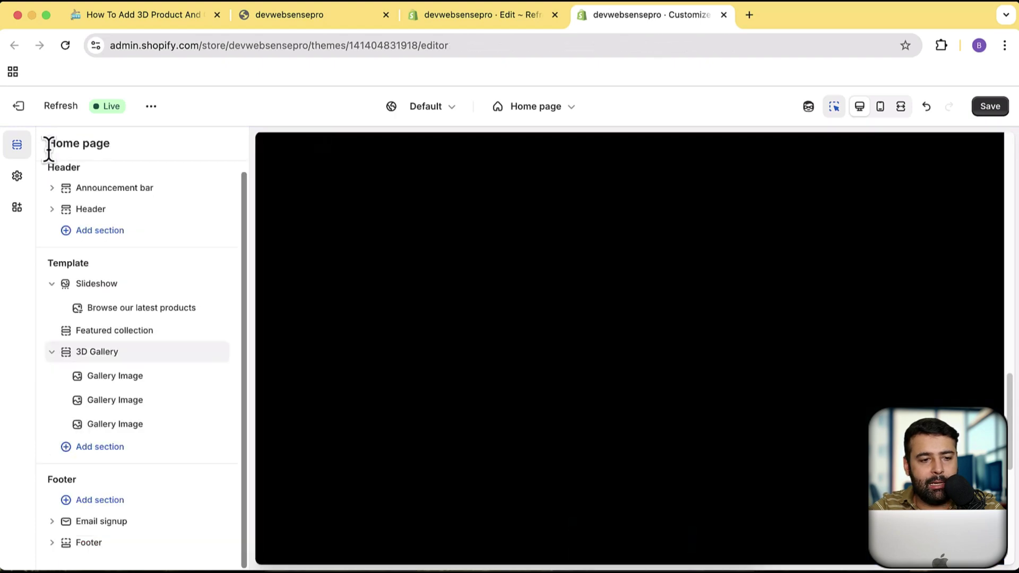
pyautogui.click(133, 378)
pyautogui.click(168, 257)
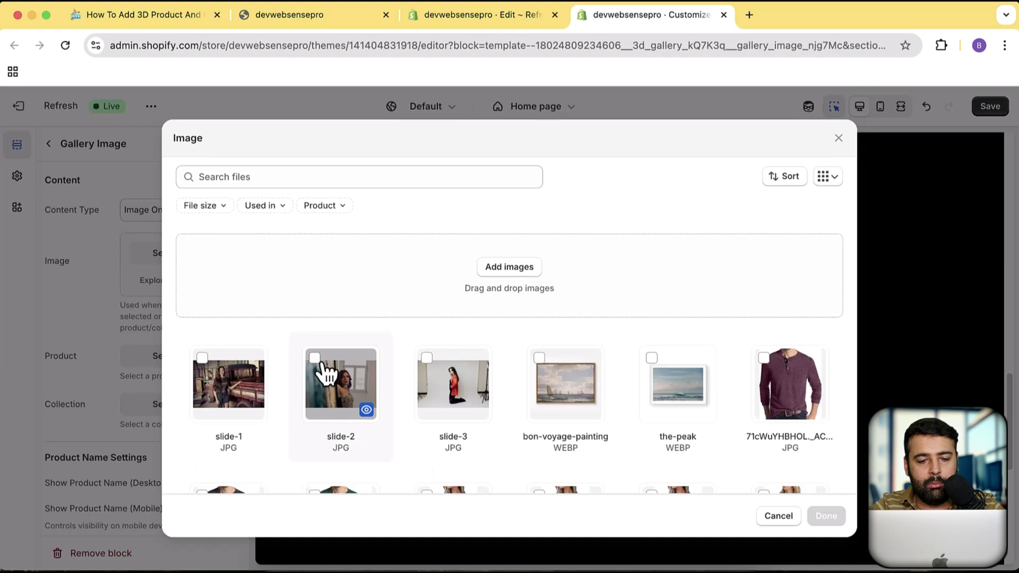
pyautogui.click(323, 372)
pyautogui.click(827, 519)
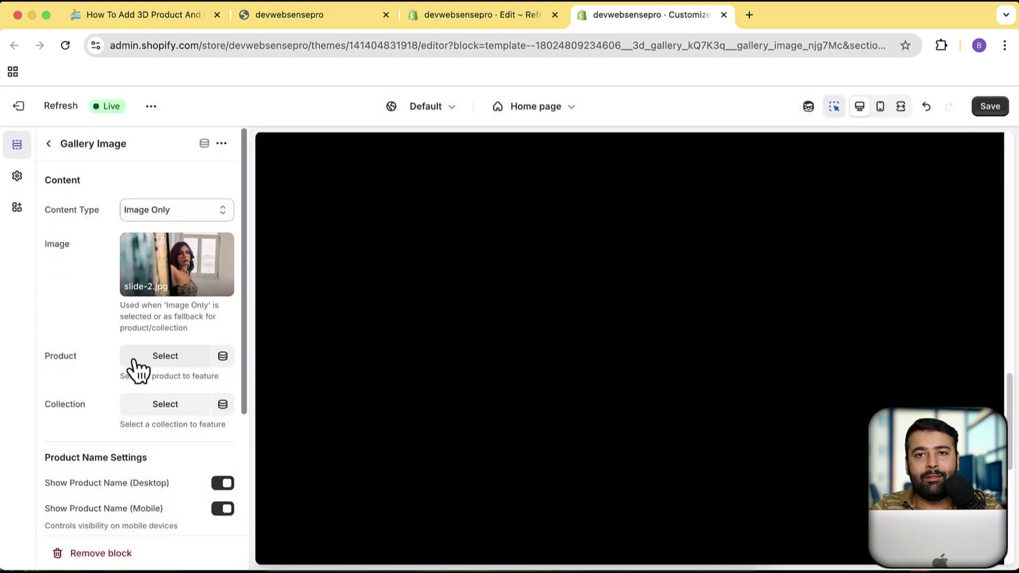
# - Set the purple long-sleeve top photo (71bhw0wCBjL) as the image of the second Gallery Image block
pyautogui.click(48, 145)
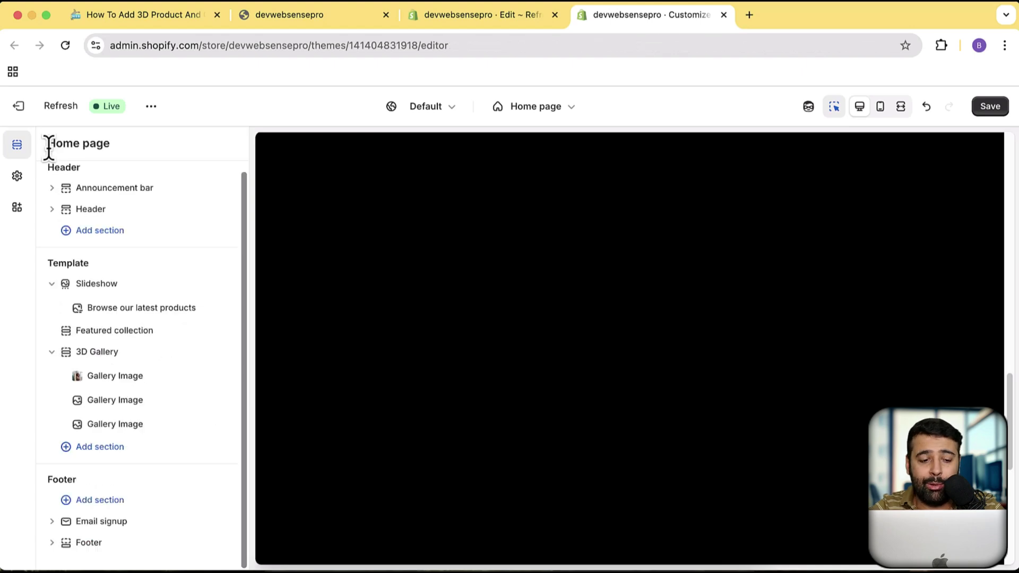
pyautogui.click(126, 400)
pyautogui.click(165, 254)
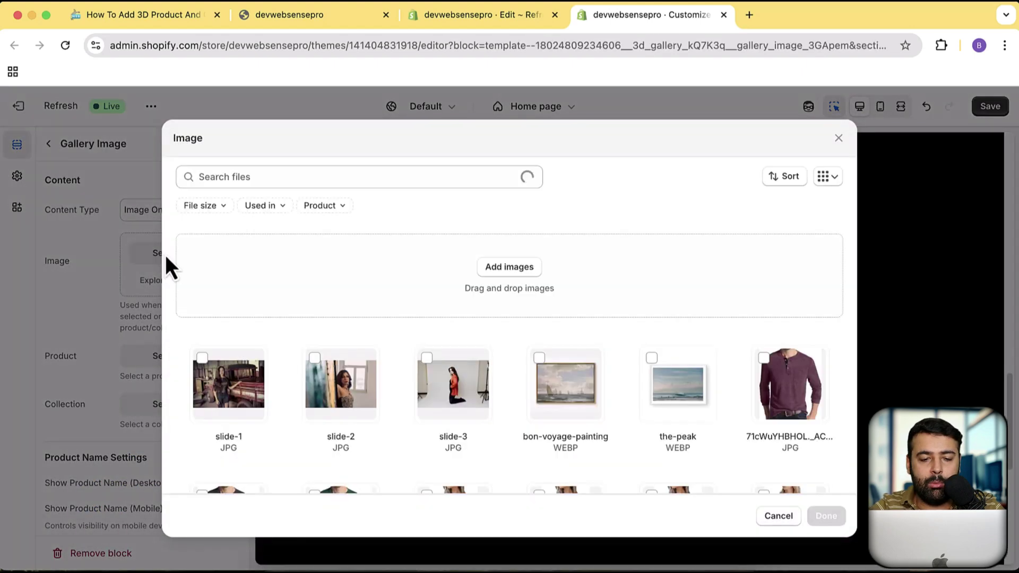
pyautogui.scroll(-1, 654, 368)
pyautogui.scroll(-3, 654, 368)
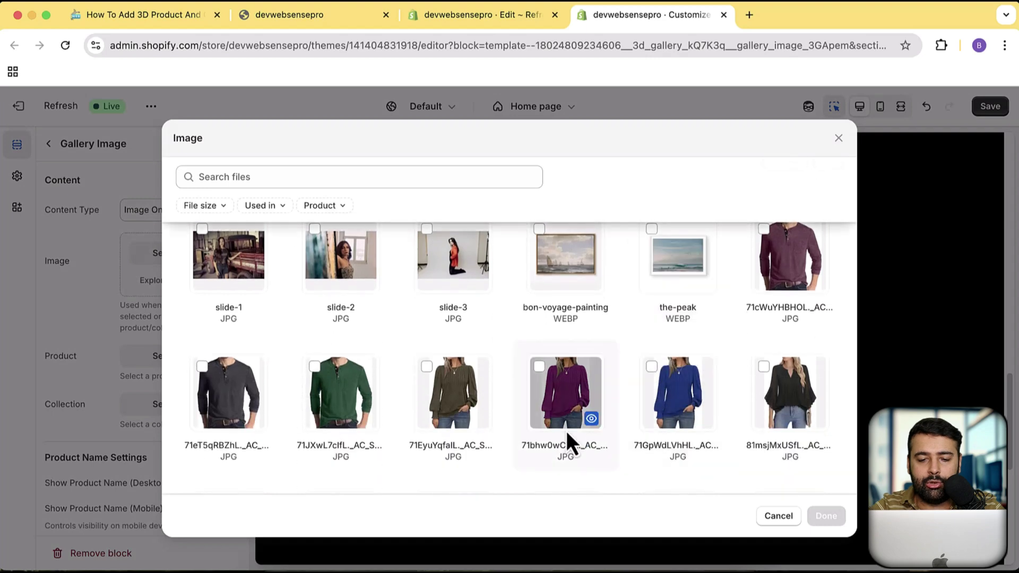
pyautogui.click(578, 393)
pyautogui.click(810, 520)
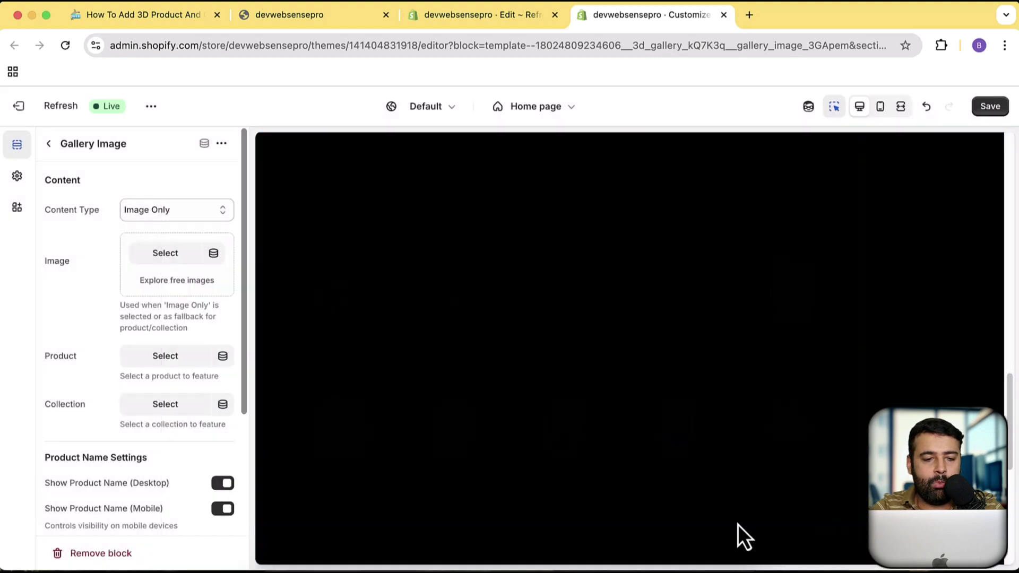
# - Set the red floral blouse photo (81nFW8i4nzL) as the third Gallery Image block's image and save the theme changes
pyautogui.click(49, 144)
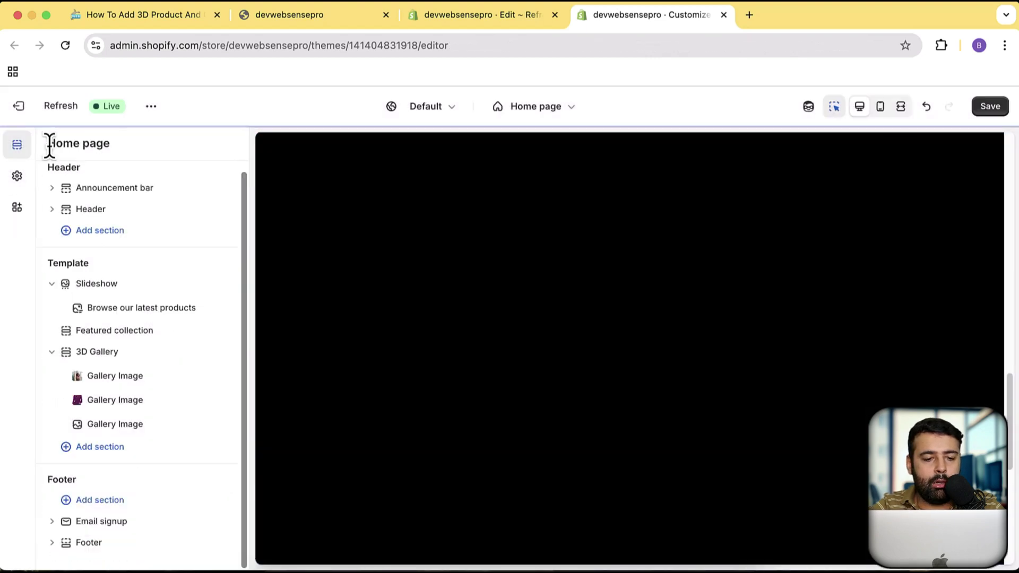
pyautogui.click(110, 424)
pyautogui.click(162, 259)
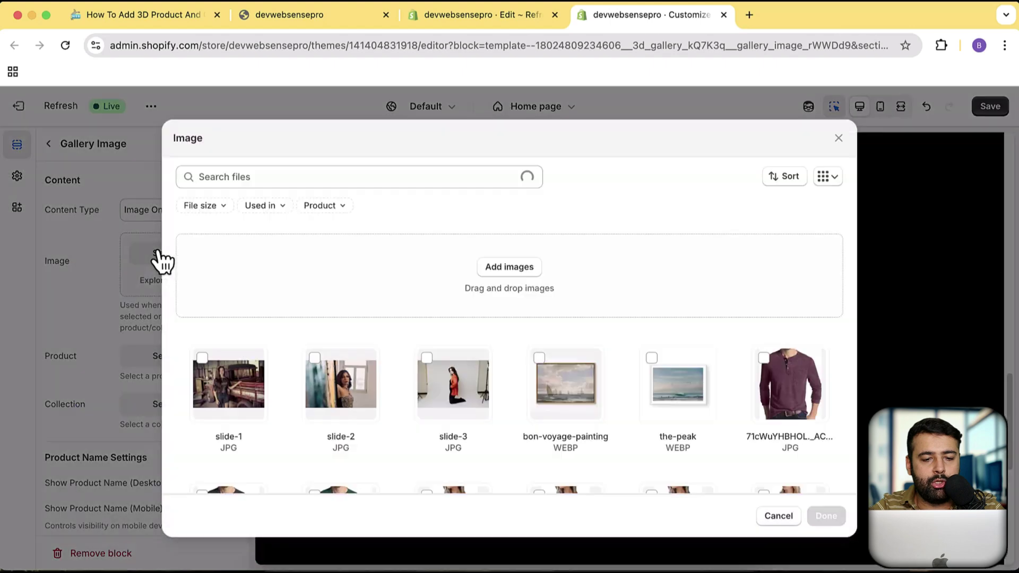
pyautogui.scroll(-5, 461, 375)
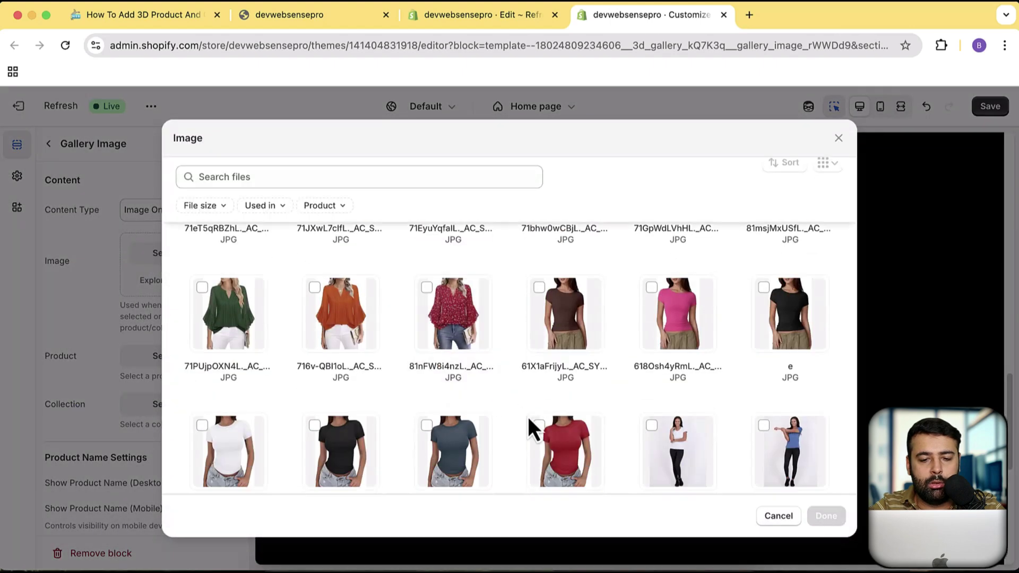
pyautogui.click(431, 287)
pyautogui.click(823, 521)
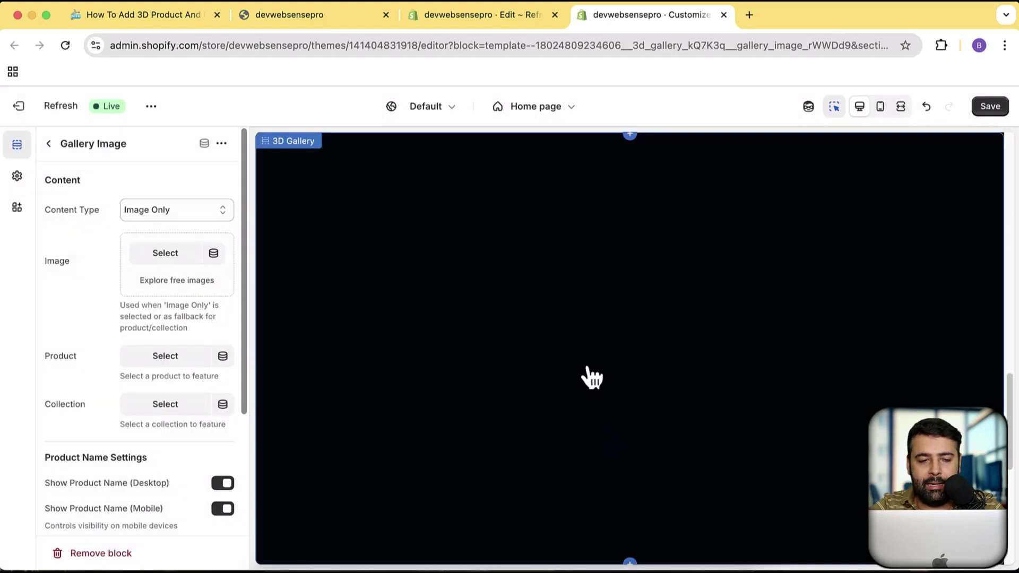
pyautogui.click(987, 109)
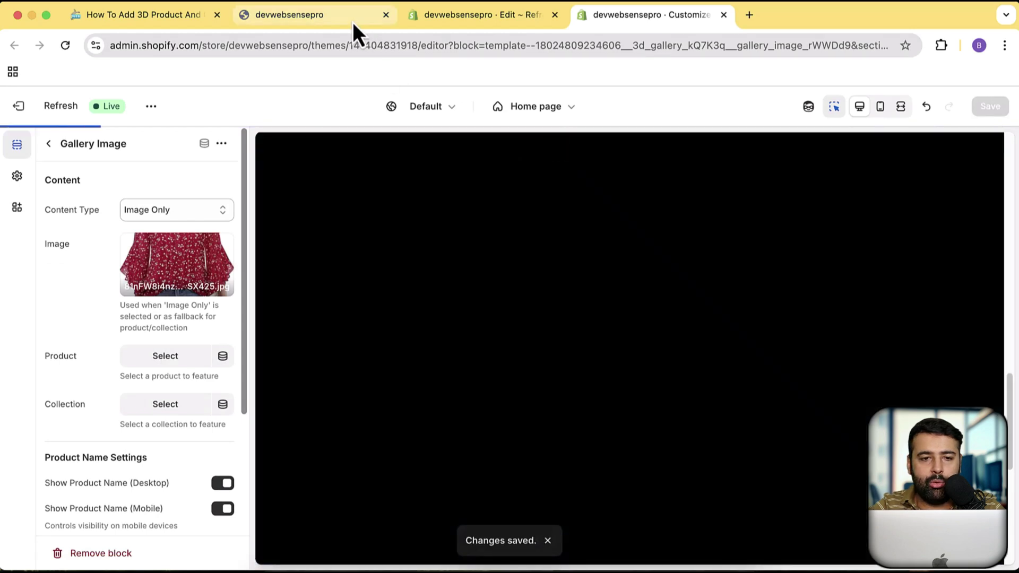
# - Switch to the Refresh storefront preview and examine the 3D gallery's scrolling effect on the home page
pyautogui.click(354, 23)
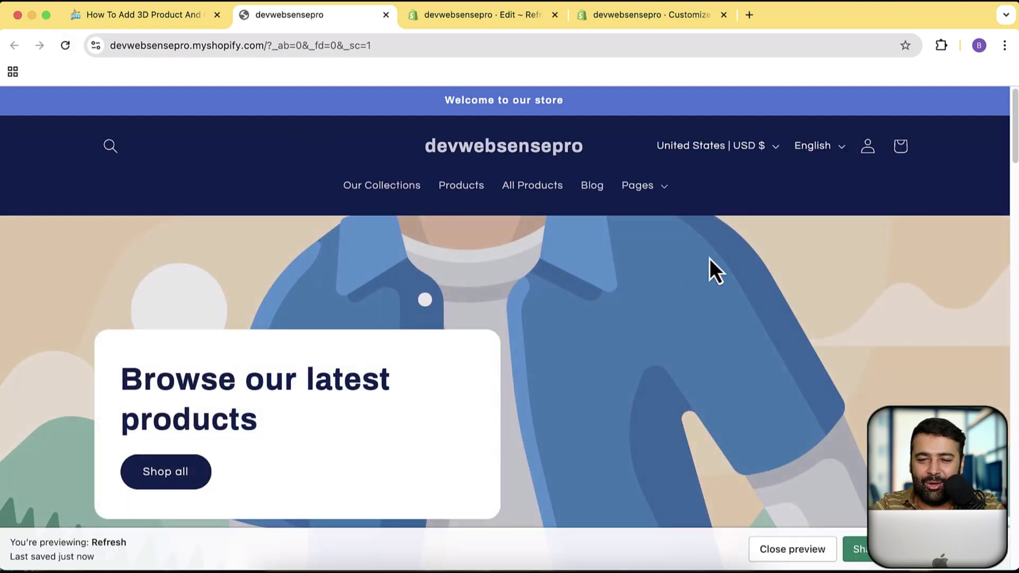
pyautogui.scroll(-20, 709, 259)
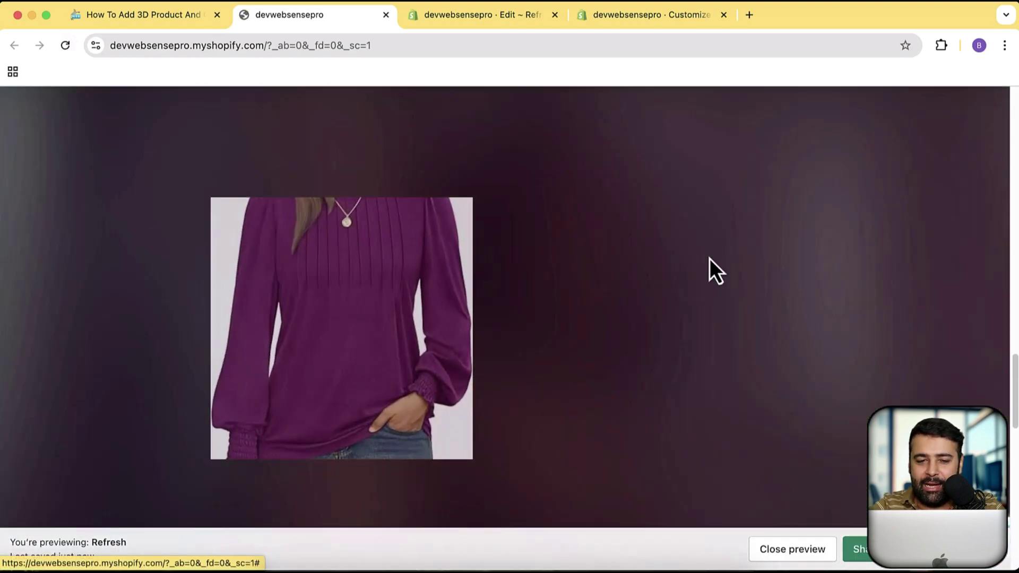
pyautogui.scroll(5, 710, 259)
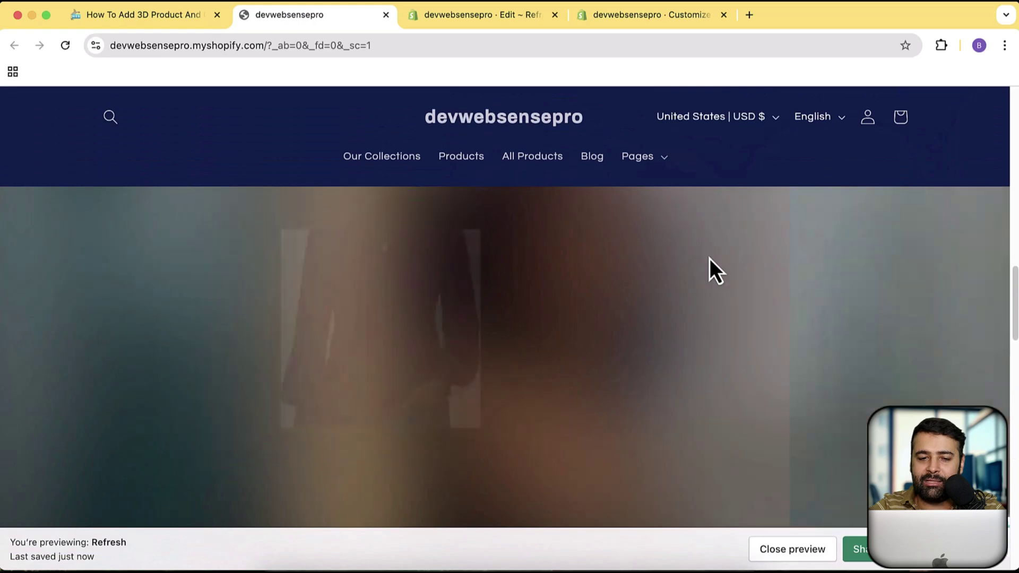
pyautogui.scroll(3, 709, 259)
pyautogui.scroll(-10, 711, 263)
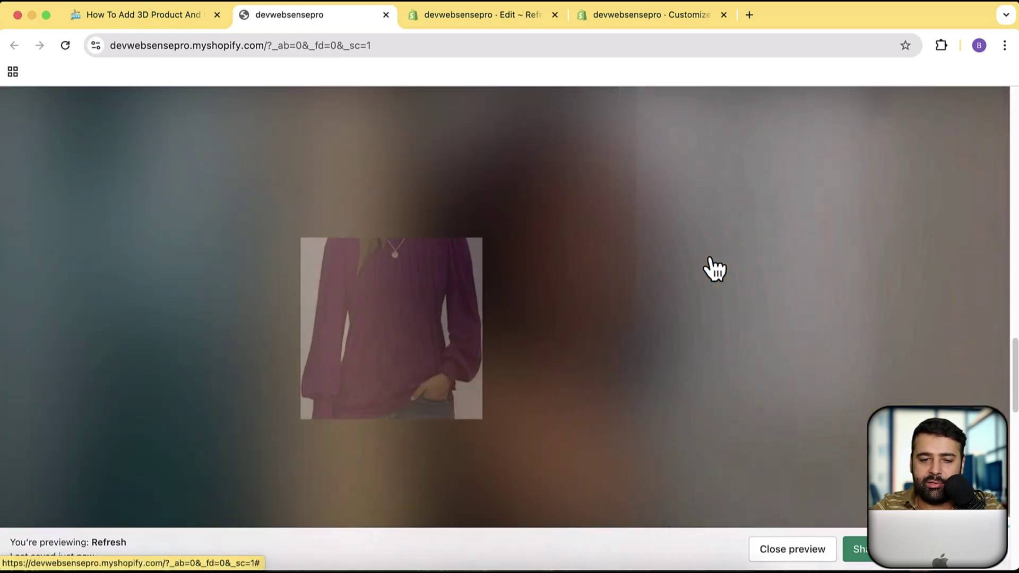
pyautogui.scroll(-5, 709, 259)
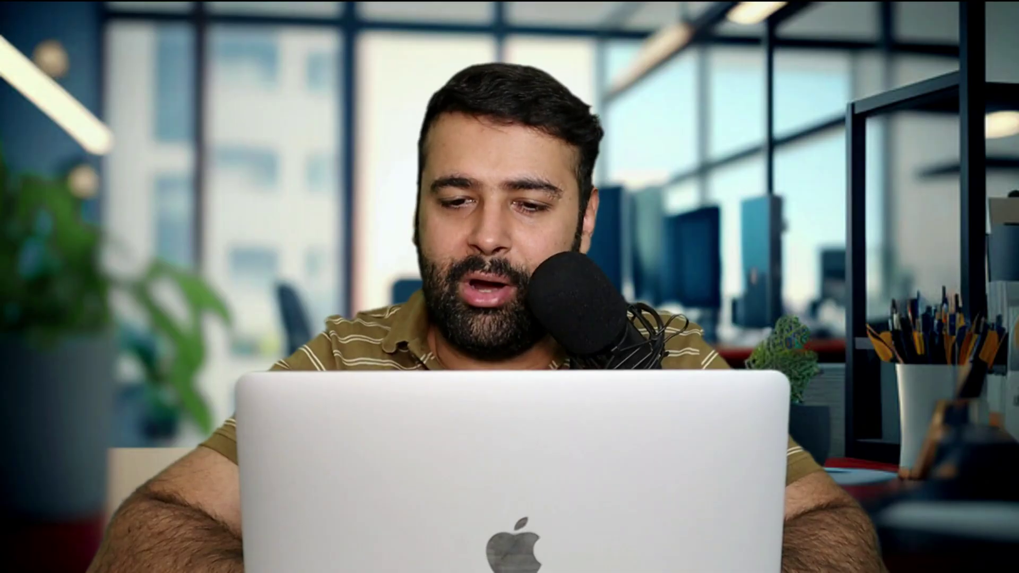